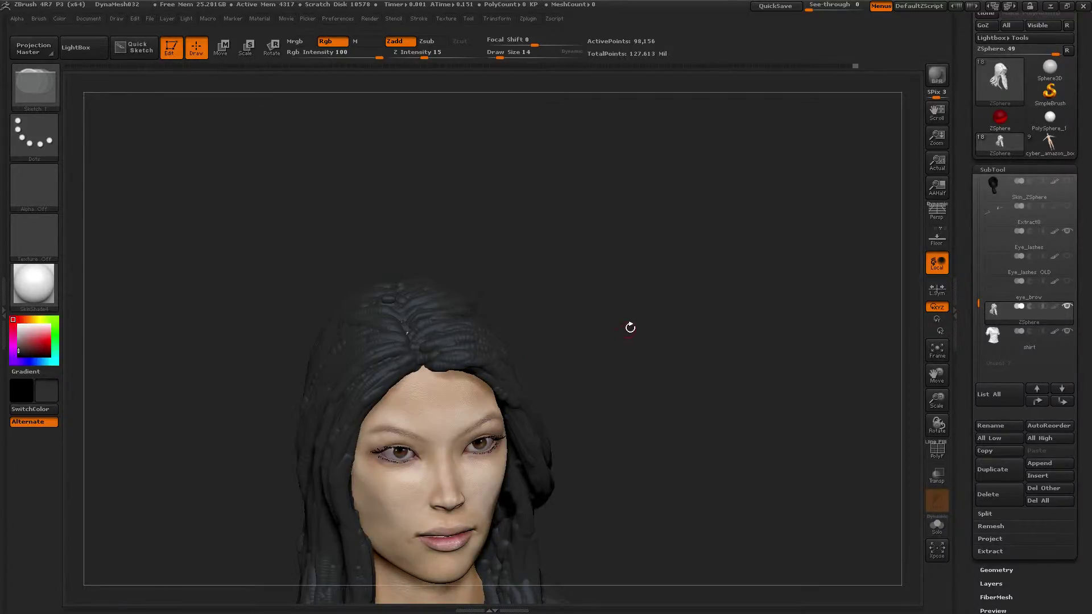
- Sketch a ZSphere hair strand at the front end of the parting above the forehead and smooth it
mouse_move(632, 324)
mouse_down()
mouse_move(587, 305)
mouse_move(541, 306)
mouse_move(529, 291)
mouse_move(500, 353)
mouse_move(483, 319)
mouse_move(524, 273)
mouse_move(545, 299)
mouse_move(553, 283)
mouse_up()
drag(404, 375, 389, 373)
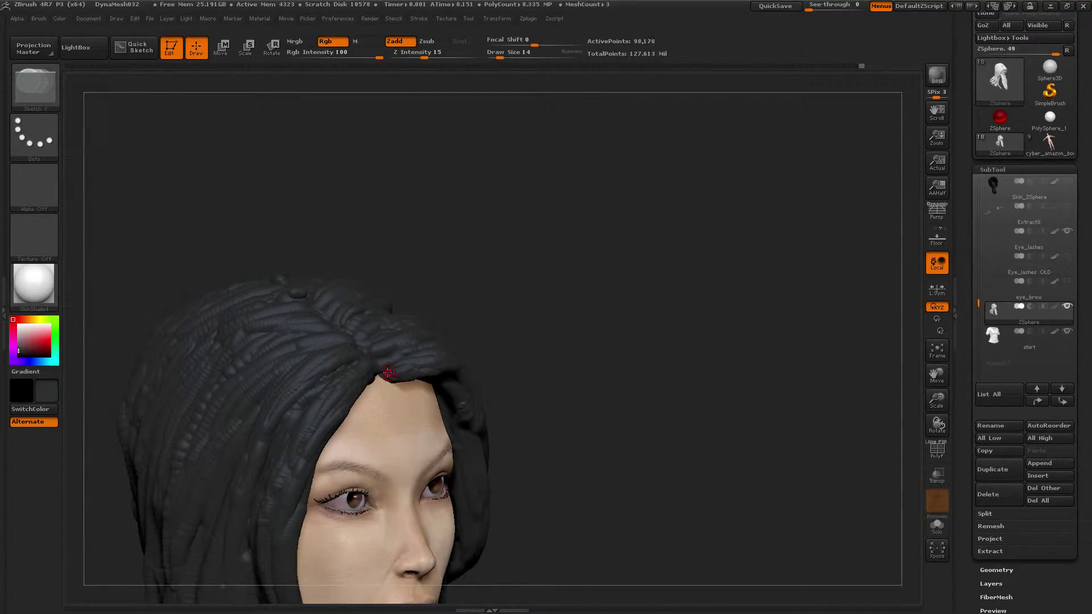
key(shift)
drag(540, 287, 532, 290)
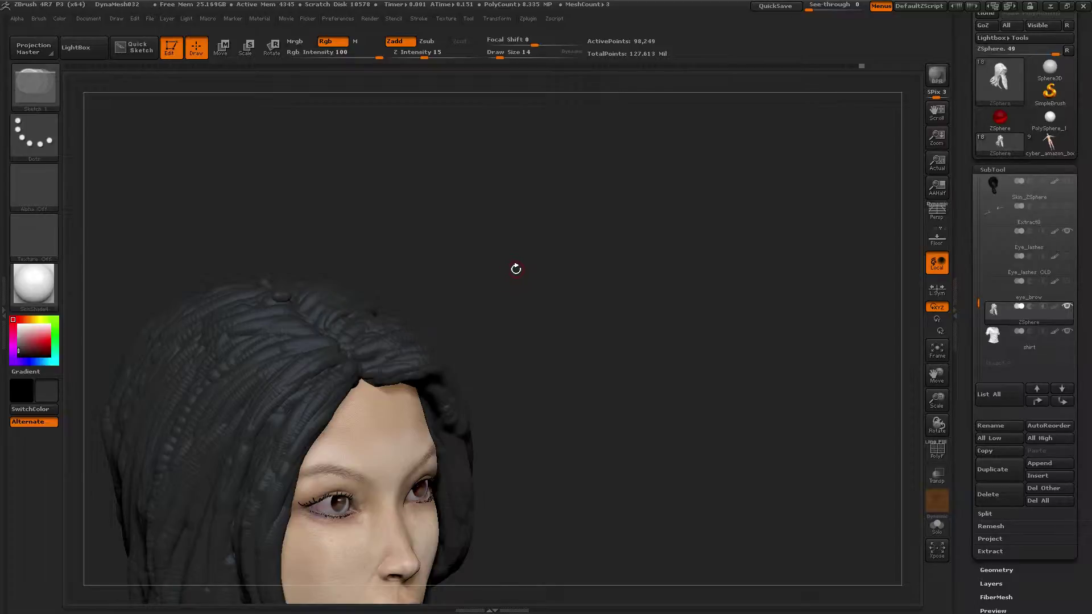
- Sketch more ZSphere strands along the front of the parting and smooth them into the surrounding hair
mouse_move(518, 271)
mouse_down()
mouse_move(539, 285)
mouse_move(535, 303)
mouse_move(367, 356)
mouse_up()
alt+drag(517, 305, 510, 295)
drag(414, 338, 434, 325)
drag(549, 289, 484, 302)
shift+drag(420, 330, 455, 327)
mouse_move(545, 258)
mouse_down()
mouse_move(539, 265)
mouse_move(568, 258)
mouse_up()
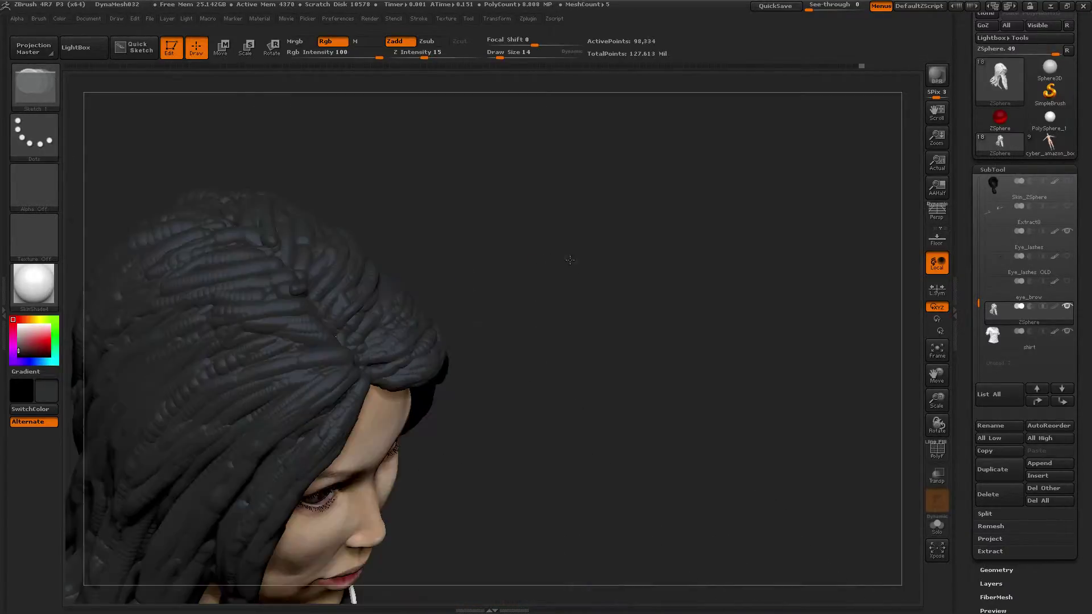
- Sketch and smooth strands over the right side of the crown, working at draw size 22
alt+drag(402, 250, 460, 315)
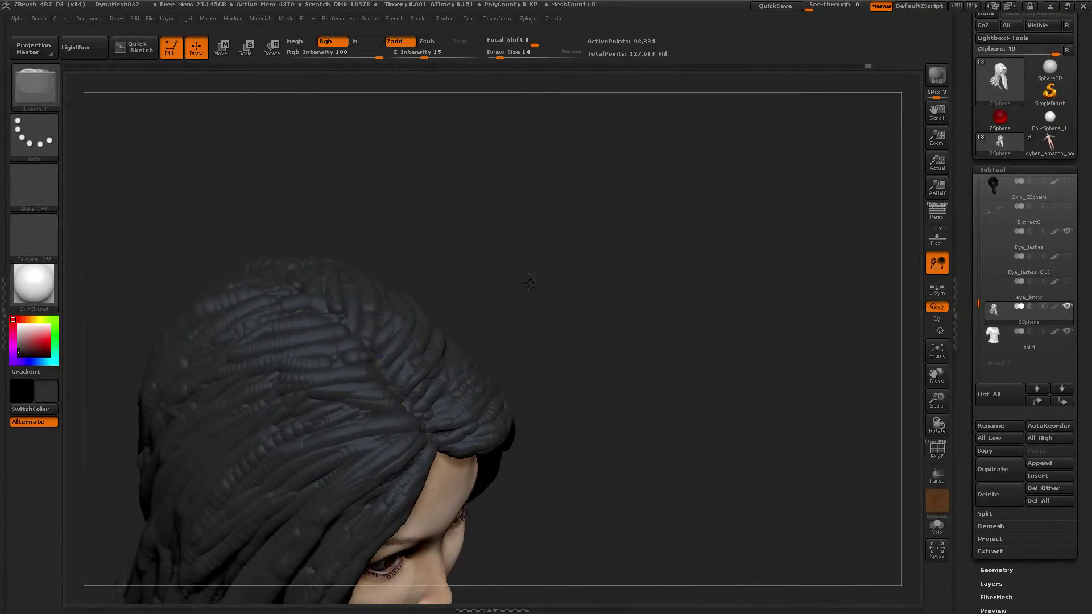
drag(531, 285, 494, 290)
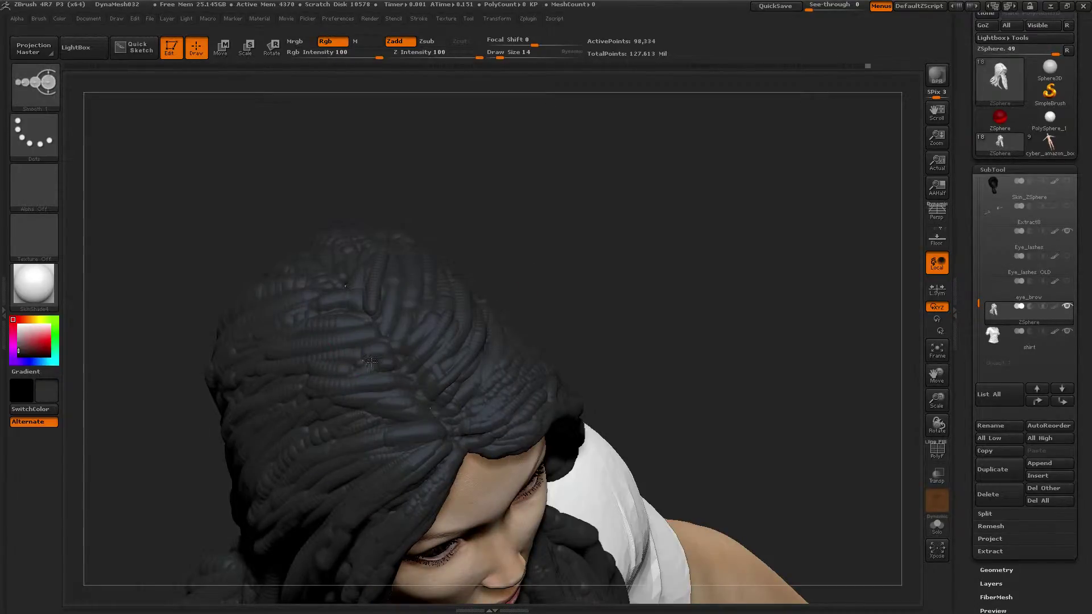
mouse_move(371, 362)
shift+mouse_down()
mouse_move(386, 364)
mouse_move(265, 371)
mouse_move(281, 370)
shift+mouse_up()
drag(268, 254, 428, 233)
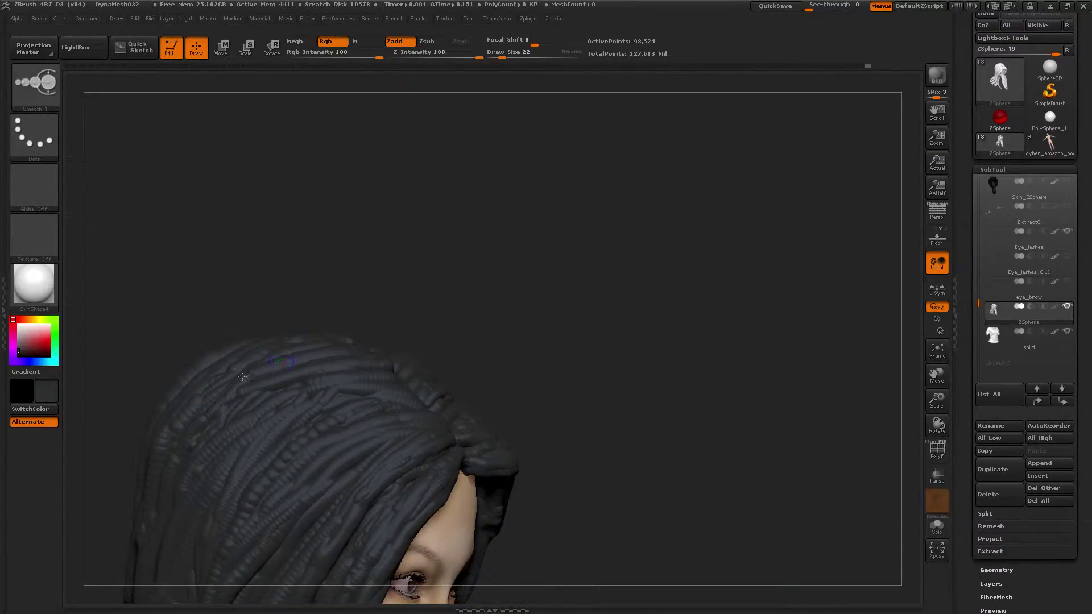
drag(462, 296, 502, 261)
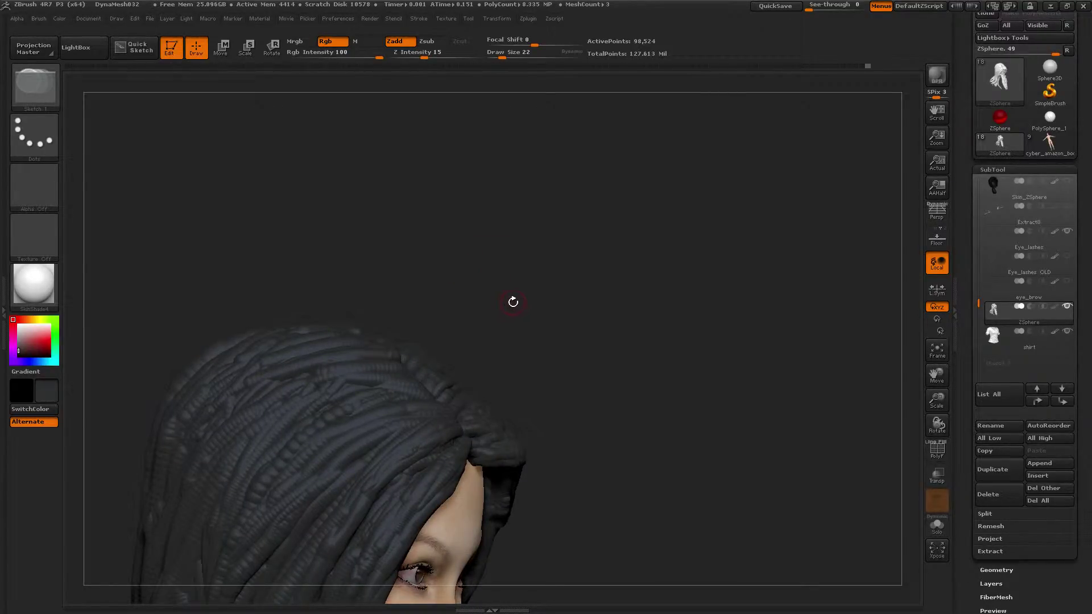
- Smooth the strands along the parting on top of the head, above the forehead
mouse_move(515, 283)
mouse_down()
mouse_move(496, 277)
mouse_move(357, 352)
mouse_up()
key(shift)
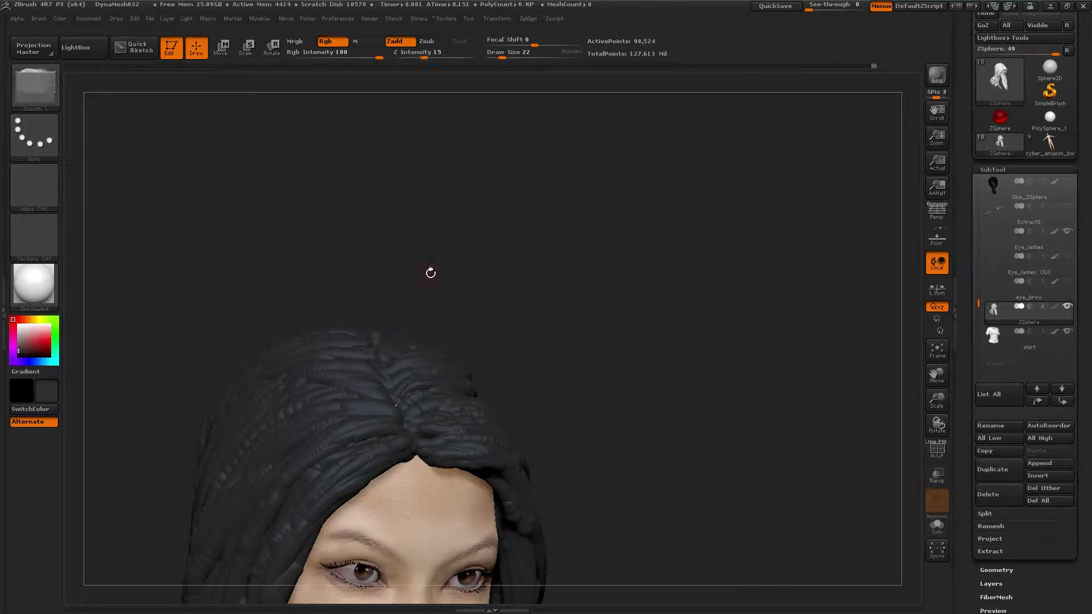
drag(433, 279, 386, 358)
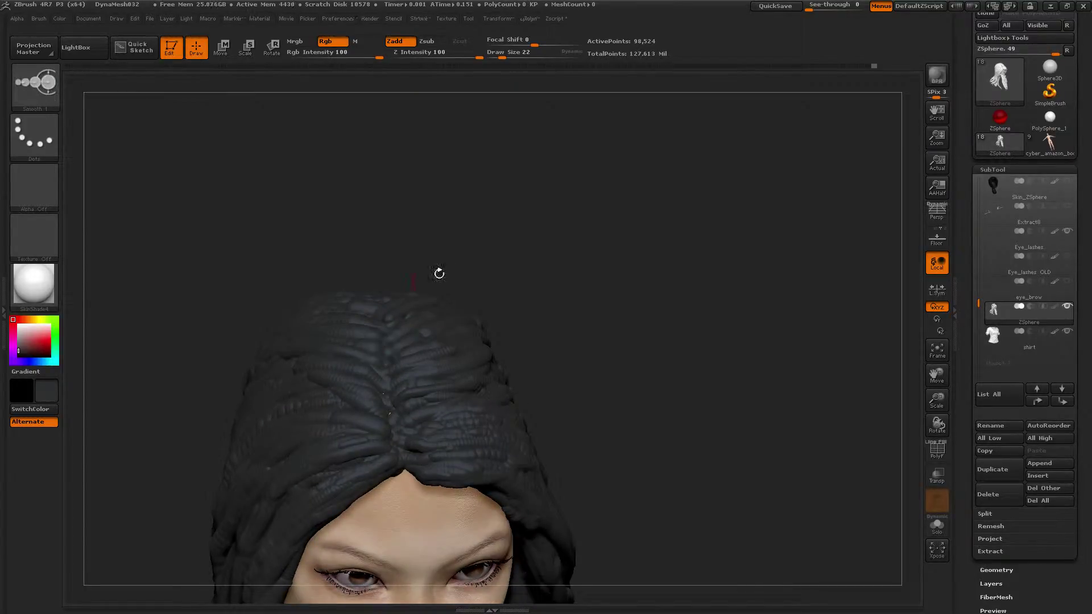
mouse_move(439, 273)
mouse_down()
mouse_move(448, 238)
mouse_move(483, 263)
mouse_move(413, 339)
mouse_move(420, 355)
mouse_up()
key(shift)
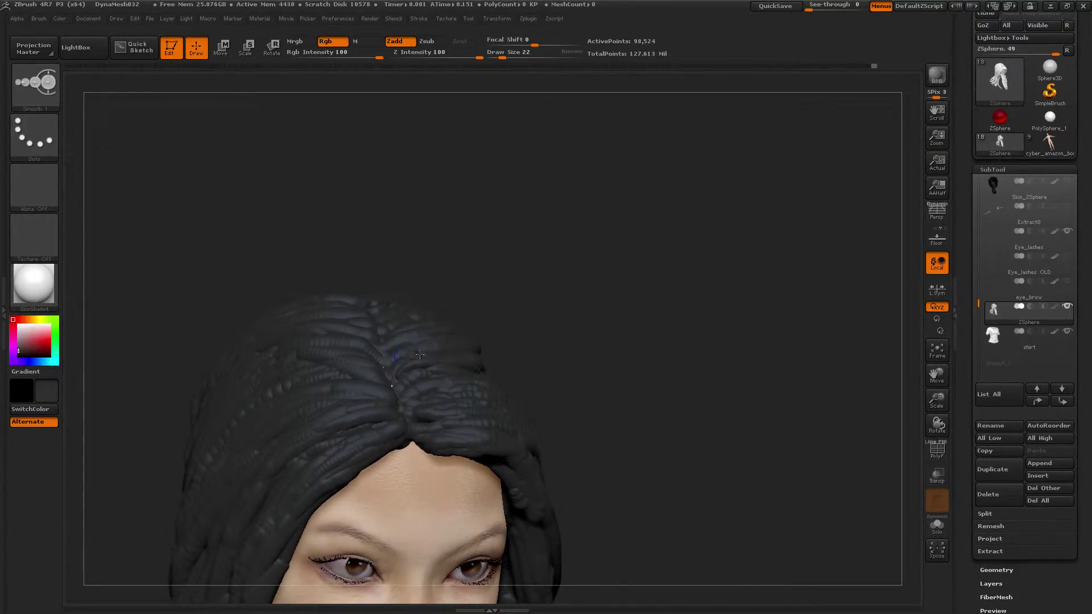
- Sketch long strands from the right side of the head up towards the parting and smooth them
mouse_move(525, 322)
mouse_down()
mouse_move(543, 294)
mouse_move(379, 350)
mouse_move(334, 288)
mouse_move(410, 285)
mouse_move(512, 256)
mouse_up()
key(shift)
drag(290, 411, 379, 323)
mouse_move(520, 276)
mouse_down()
mouse_move(529, 248)
mouse_move(256, 239)
mouse_up()
key(shift)
mouse_move(311, 406)
mouse_down()
mouse_move(367, 327)
mouse_move(367, 338)
mouse_move(400, 322)
mouse_up()
key(shift)
- Fill the right side of the head behind the face with additional upward strands and smooth their ends
mouse_move(535, 258)
mouse_down()
mouse_move(464, 273)
mouse_move(541, 268)
mouse_up()
key(shift)
drag(329, 394, 367, 340)
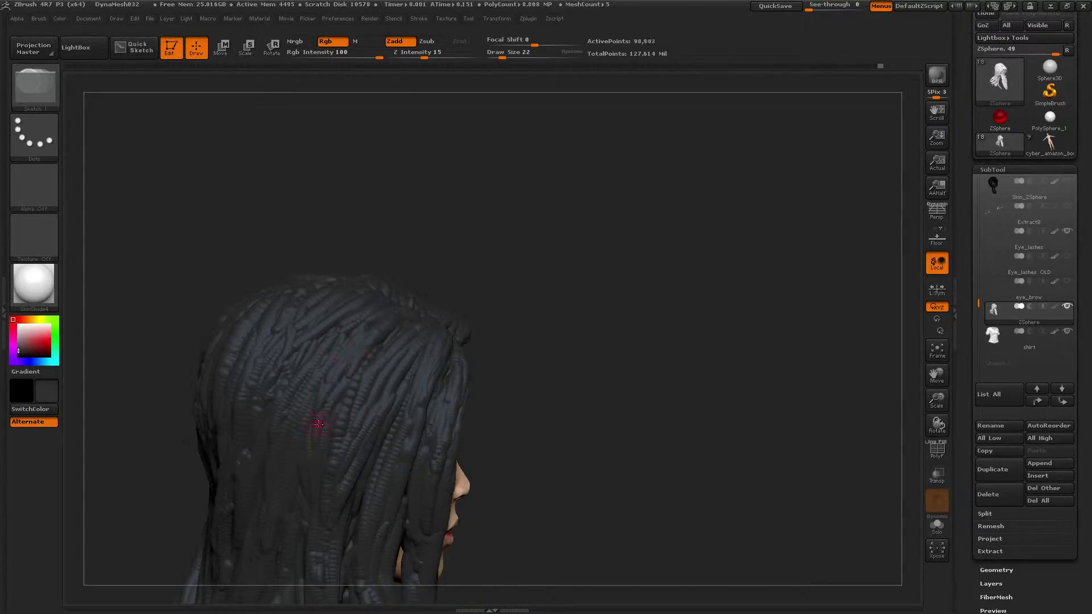
drag(319, 422, 395, 318)
key(shift)
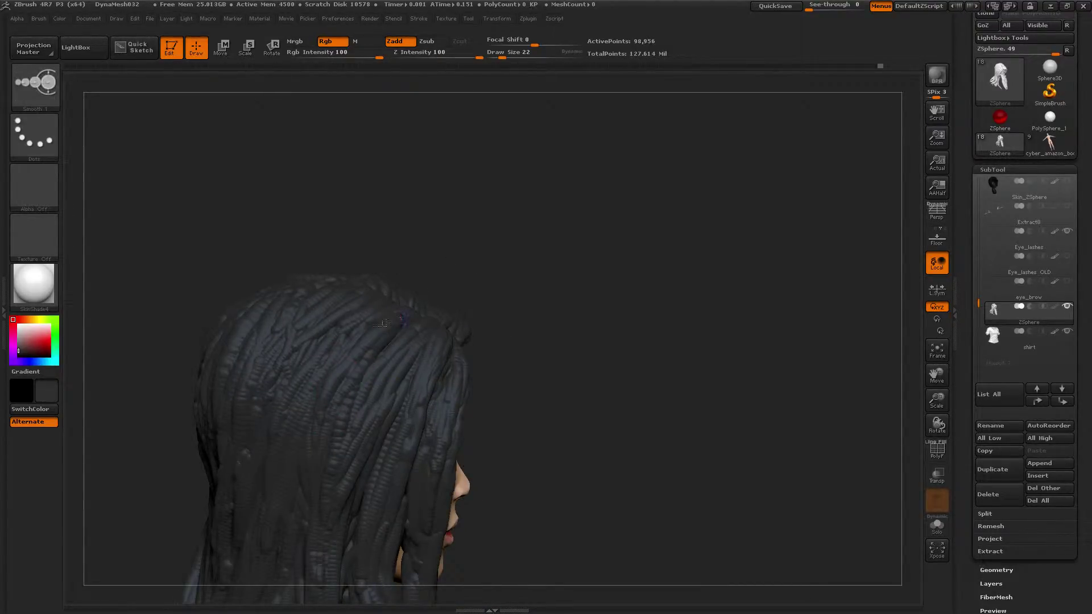
- Sketch longer strands on the right rear side of the head, running from mid-length hair up to the crown
drag(470, 246, 501, 248)
drag(329, 463, 373, 358)
mouse_move(335, 406)
mouse_down()
mouse_move(377, 345)
mouse_move(357, 387)
mouse_up()
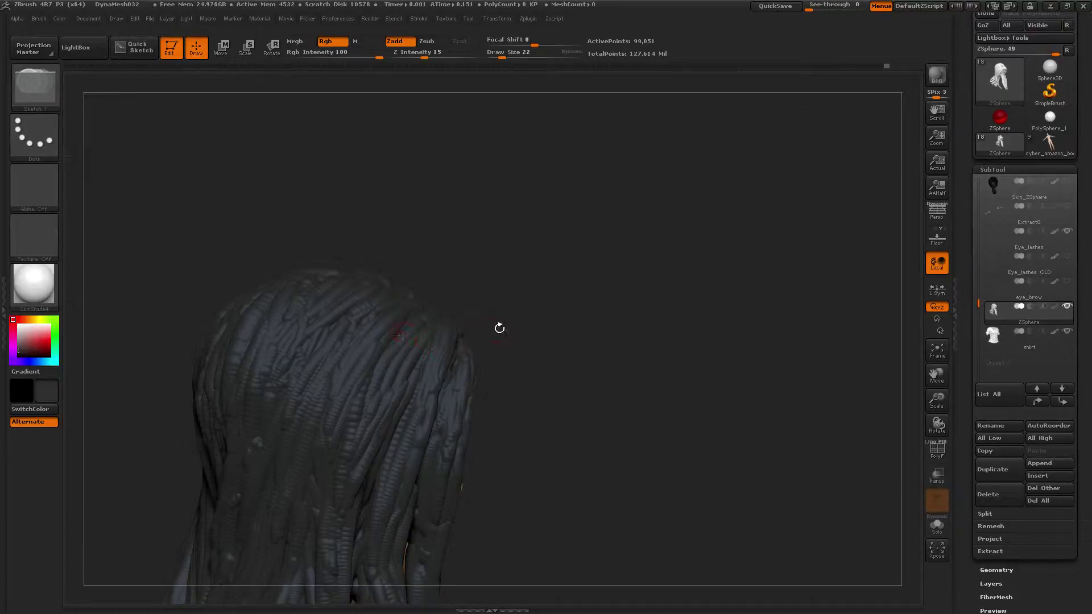
drag(499, 328, 471, 270)
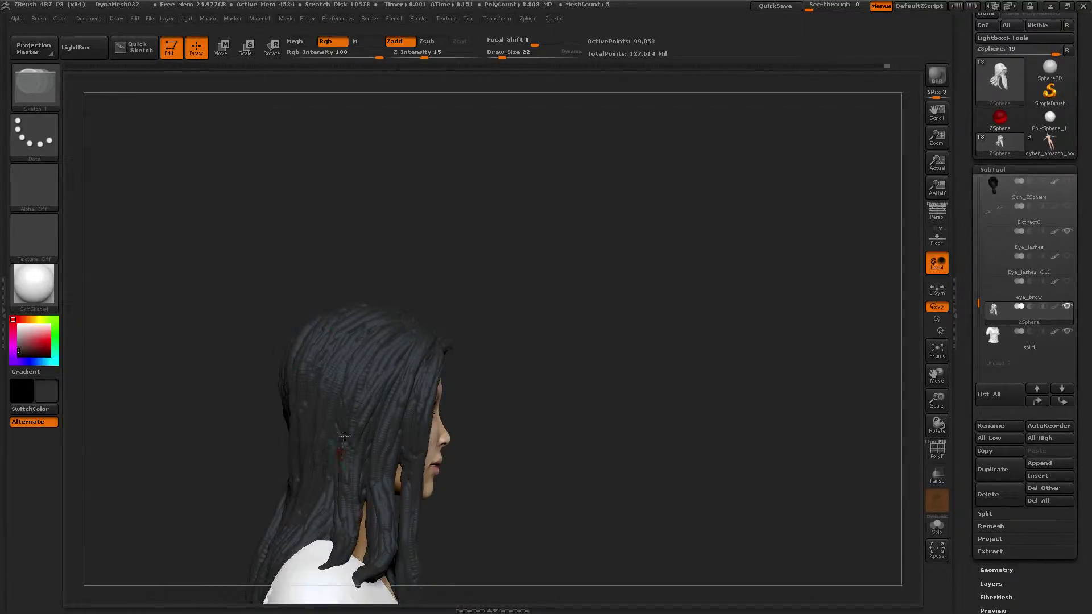
- Reduce the draw size to 14, then sketch and smooth a thinner strand down the right rear of the hair
key(bracketleft)
drag(463, 305, 353, 442)
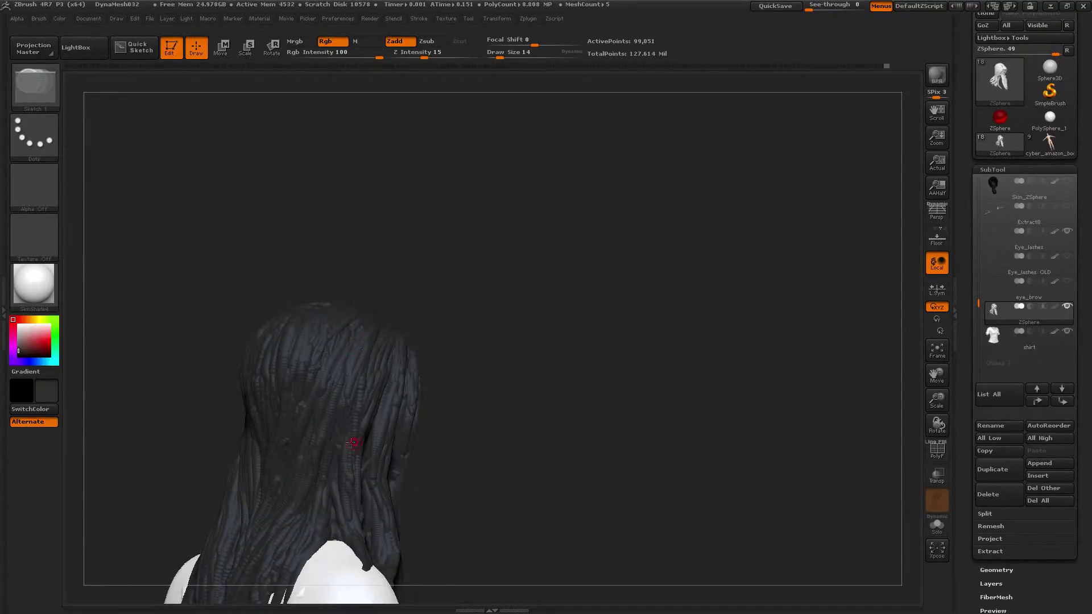
key(shift)
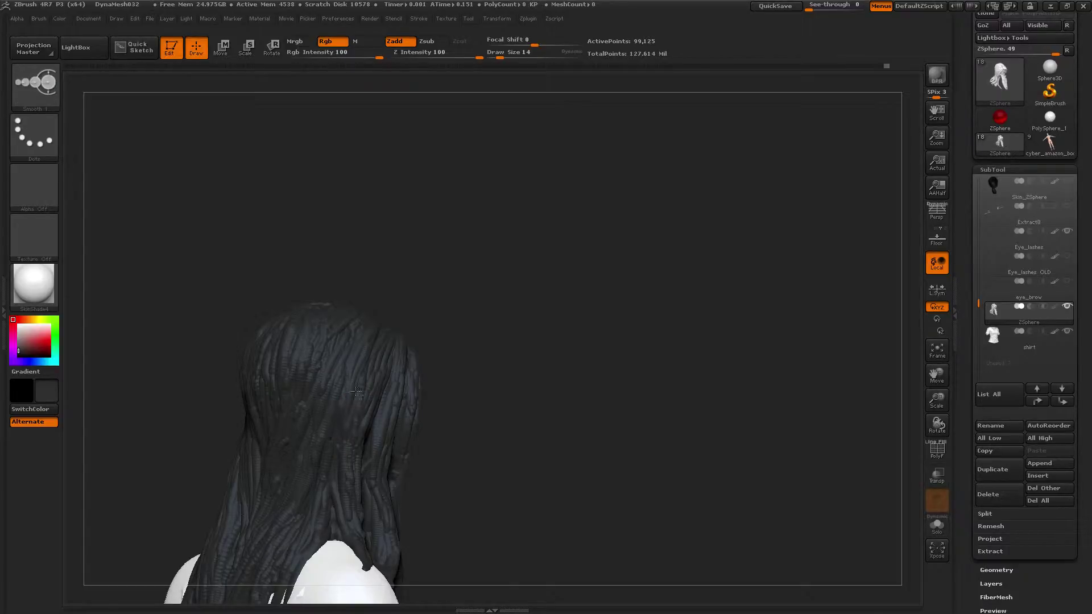
drag(507, 403, 271, 398)
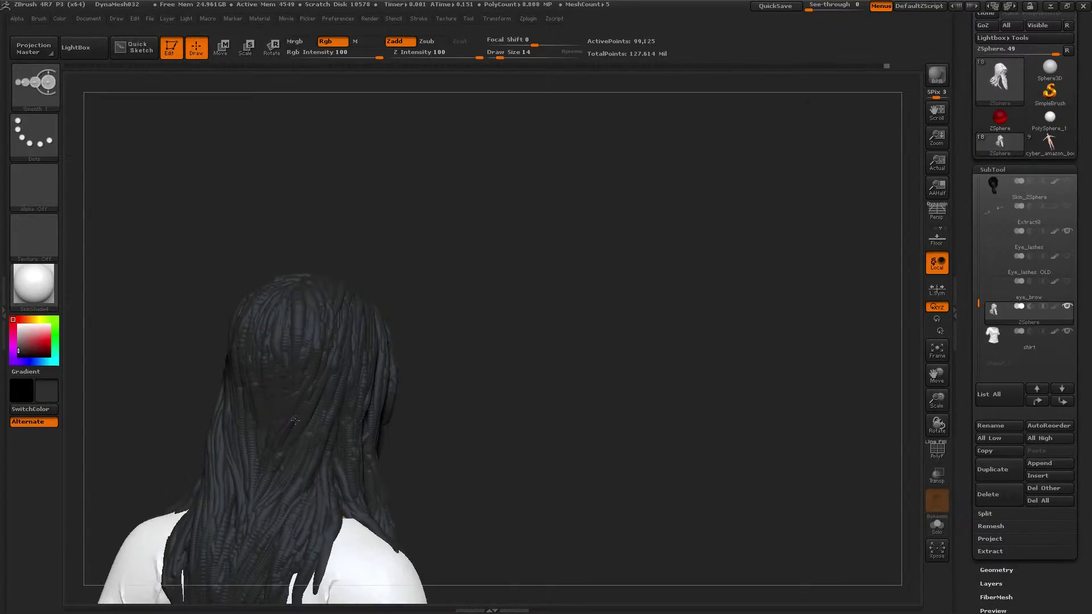
drag(437, 429, 289, 436)
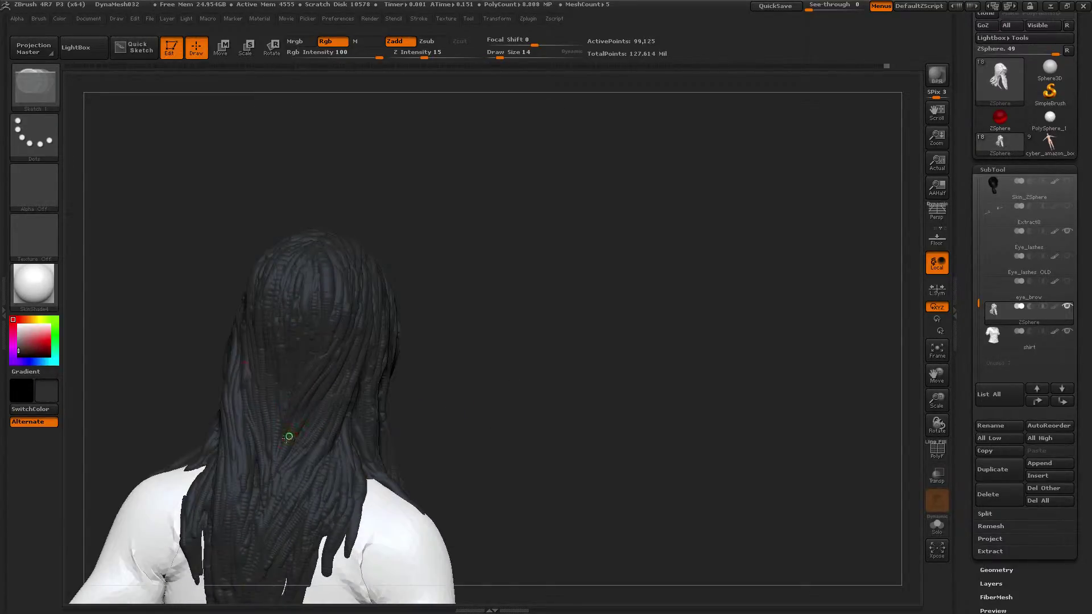
- Sketch a diagonal strand across the right half of the back hair and smooth it
drag(311, 396, 339, 352)
key(shift)
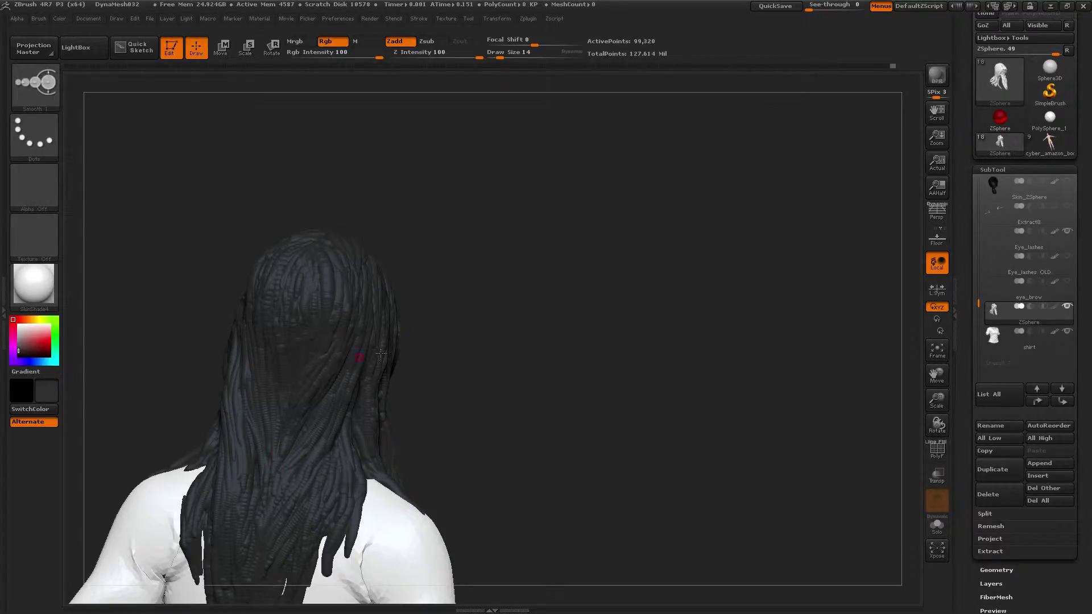
drag(497, 309, 387, 280)
key(shift)
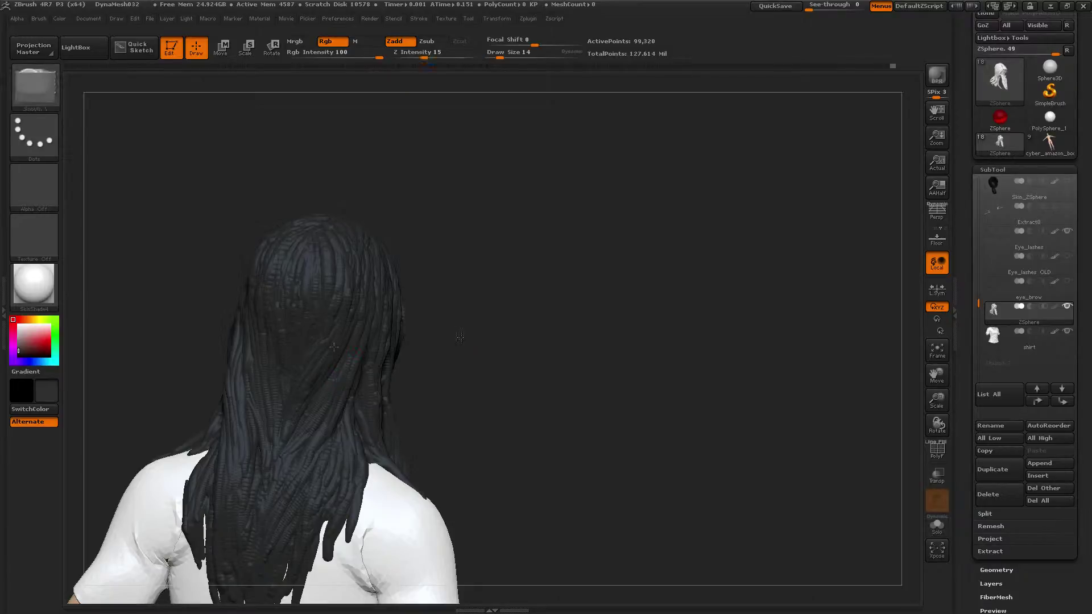
- Sketch strands from the center of the lower back hair up to the right, smoothing each into its neighbors
drag(461, 337, 475, 340)
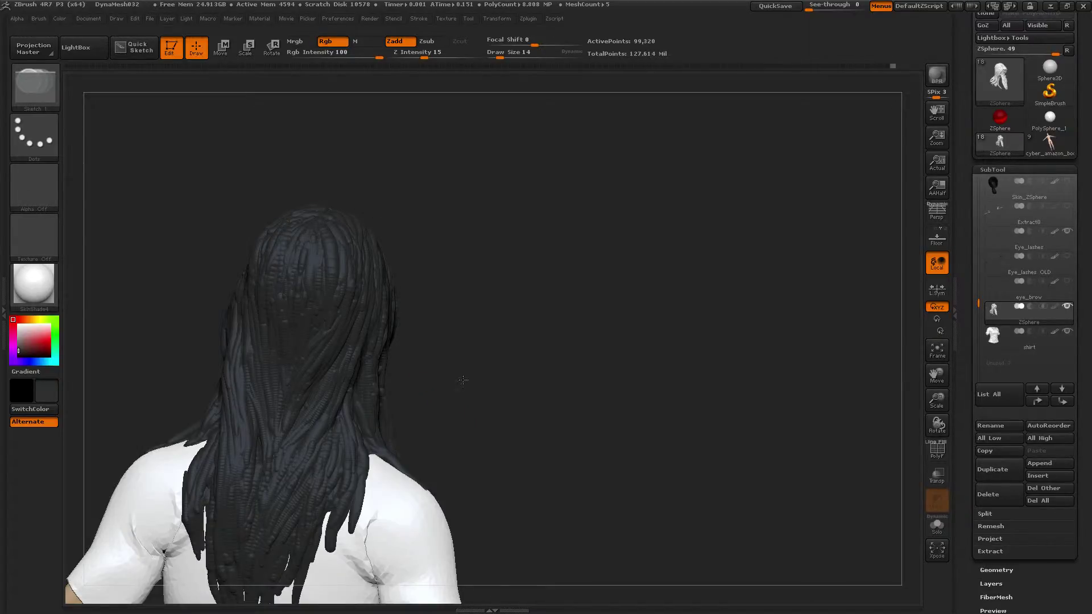
mouse_move(440, 389)
mouse_down()
mouse_move(459, 378)
mouse_move(464, 349)
mouse_up()
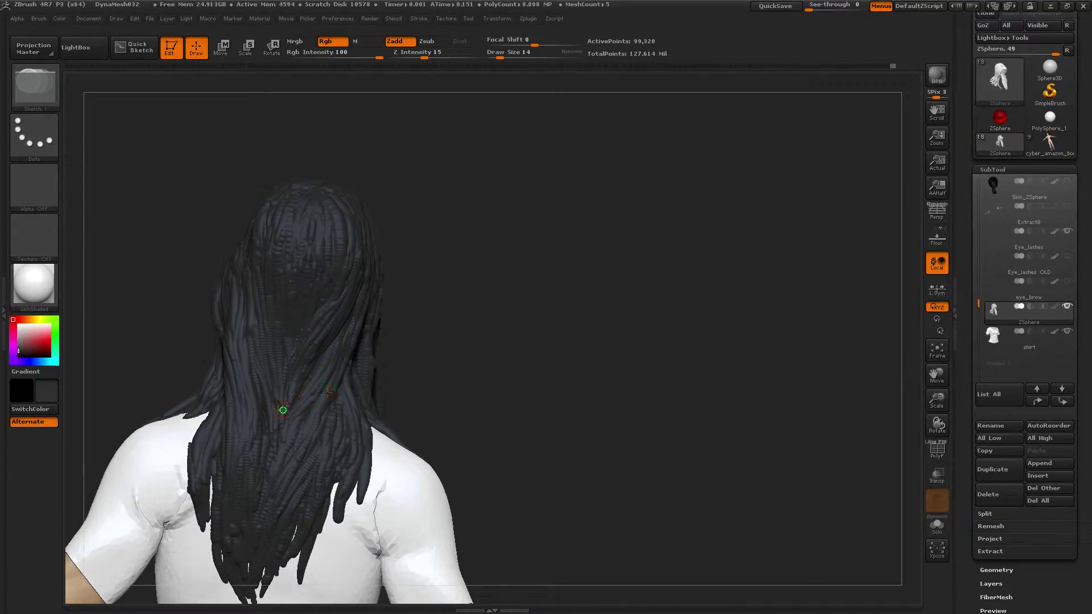
drag(284, 408, 300, 358)
key(shift)
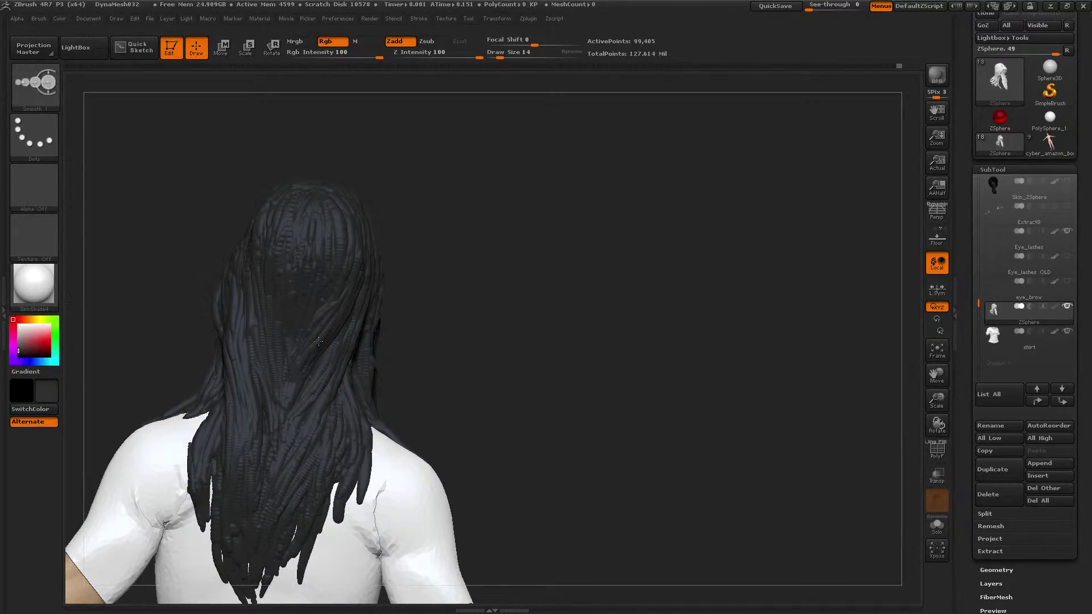
mouse_move(453, 340)
mouse_down()
mouse_move(486, 298)
mouse_move(489, 326)
mouse_up()
mouse_move(290, 426)
mouse_down()
mouse_move(340, 340)
mouse_move(293, 414)
mouse_up()
drag(293, 415, 323, 366)
drag(439, 246, 335, 340)
key(shift)
- Add a strand to the sparse middle area of the back hair and smooth the strands up its right side
drag(492, 261, 313, 370)
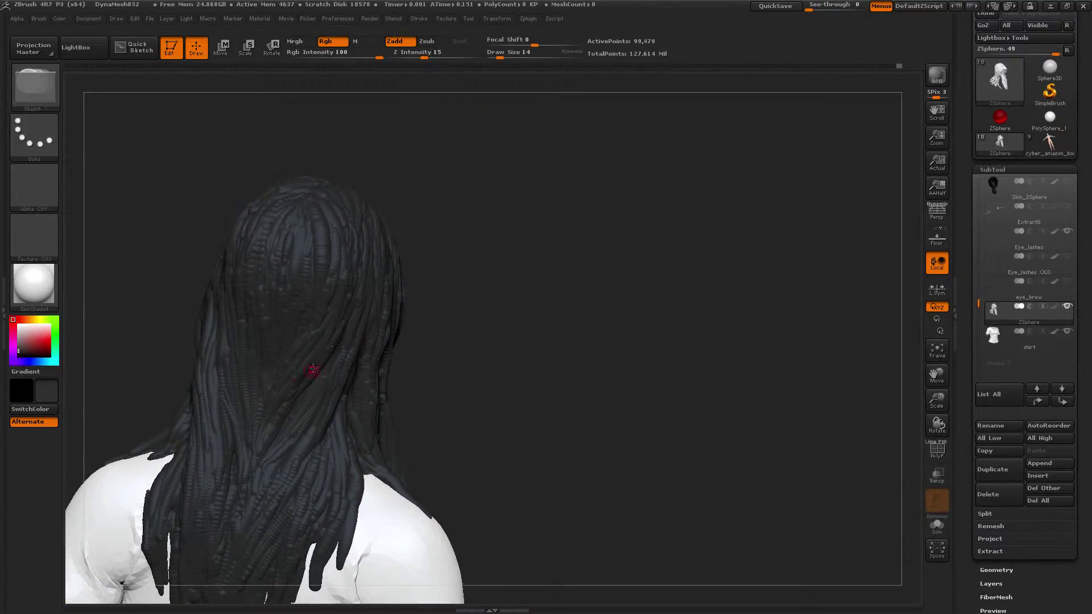
shift+drag(350, 256, 352, 296)
mouse_move(483, 310)
mouse_down()
mouse_move(487, 295)
mouse_move(424, 302)
mouse_up()
key(shift)
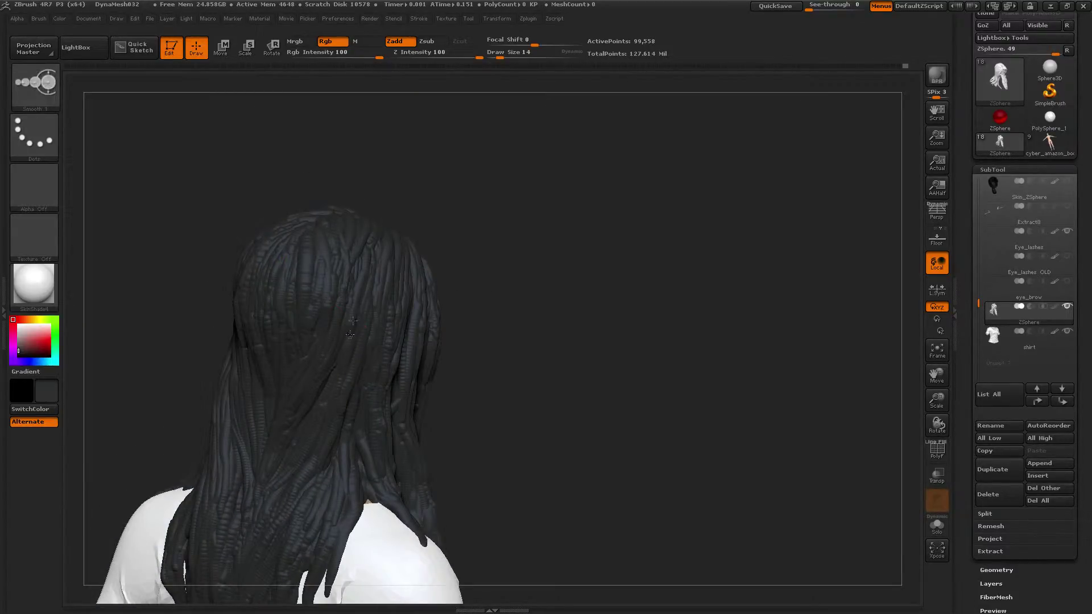
drag(497, 268, 434, 277)
key(shift)
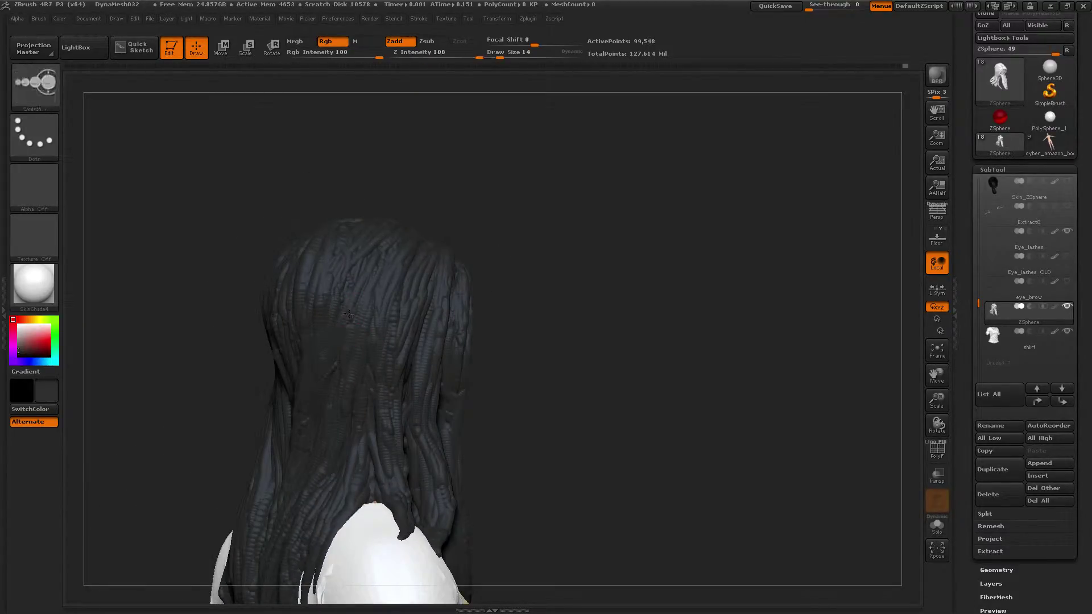
- Sketch and smooth strands from the back of the crown down into the thin area at the rear right
alt+drag(452, 207, 440, 239)
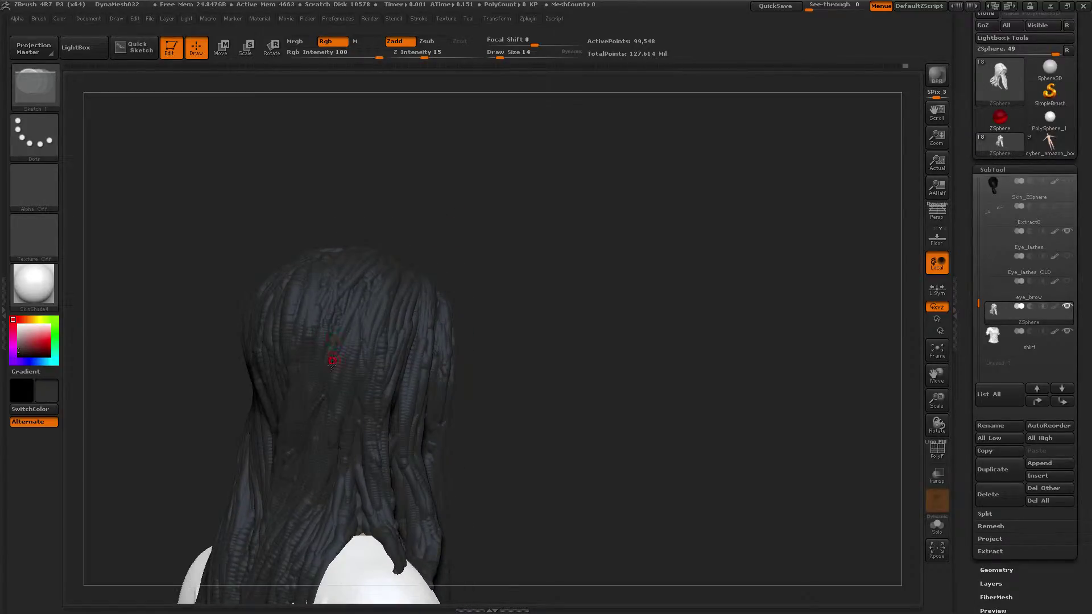
shift+drag(367, 289, 327, 391)
key(shift)
mouse_move(343, 212)
mouse_down()
mouse_move(349, 229)
mouse_move(392, 246)
mouse_move(358, 302)
mouse_move(305, 341)
mouse_up()
key(shift)
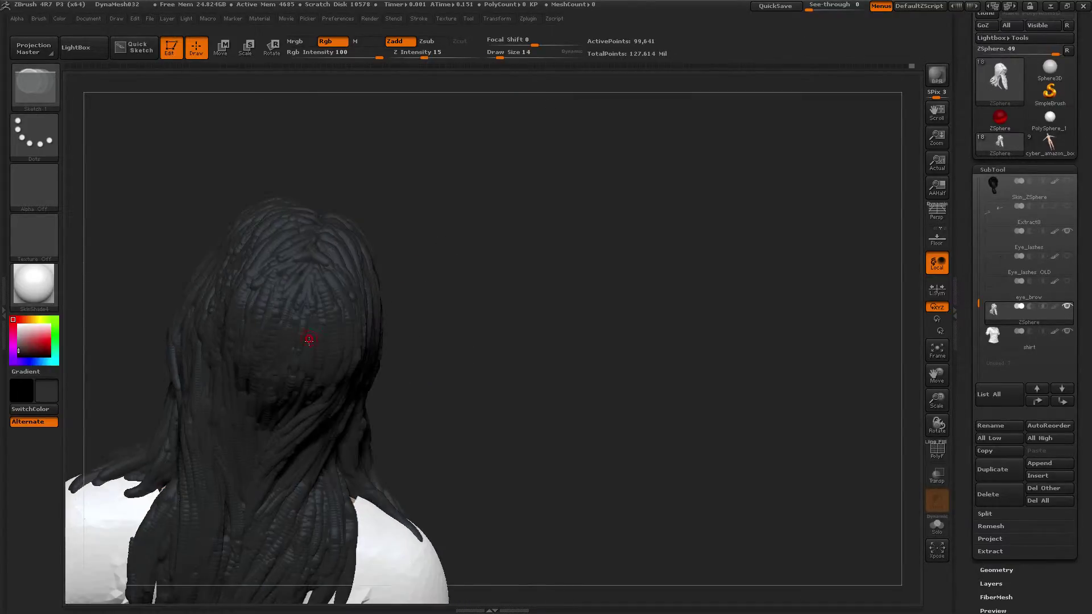
- Undo the last strand and sketch new ones over the gap at the center and left of the back hair
drag(487, 333, 496, 298)
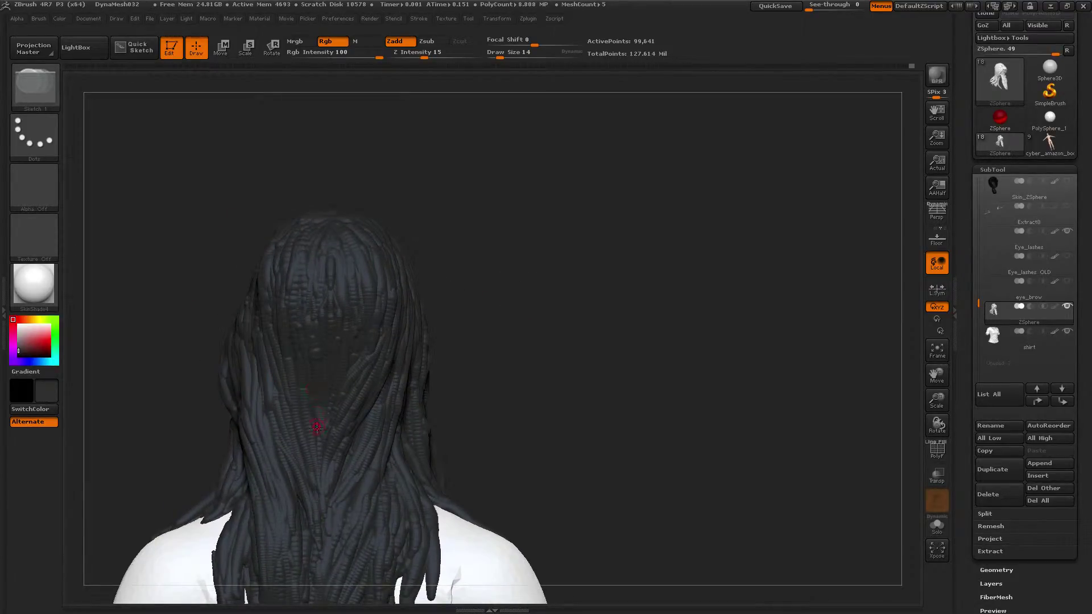
key(ctrl+z)
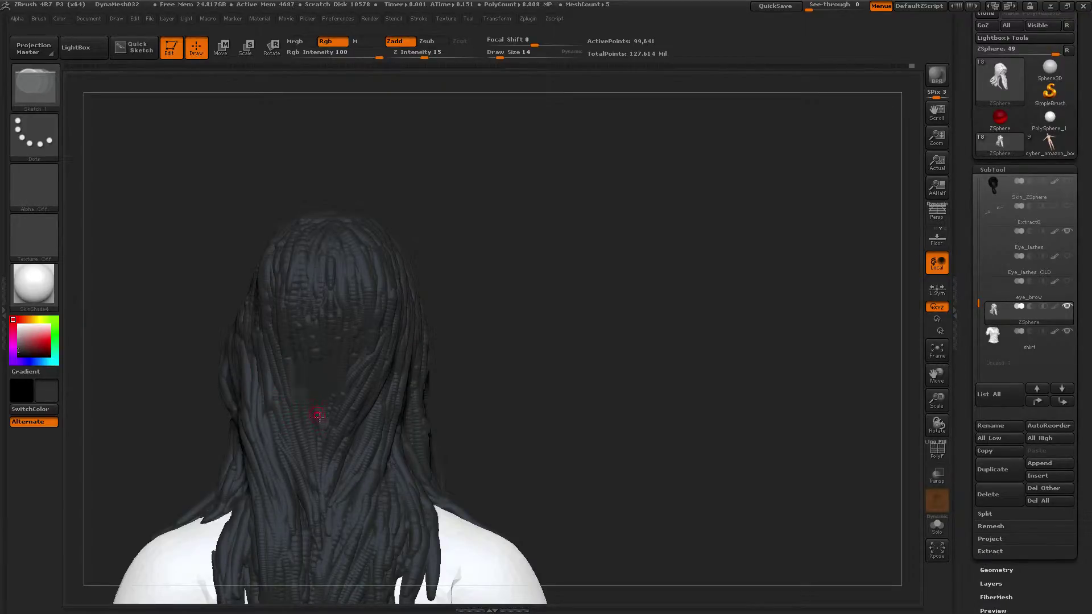
drag(329, 426, 316, 404)
click(297, 387)
drag(282, 275, 283, 338)
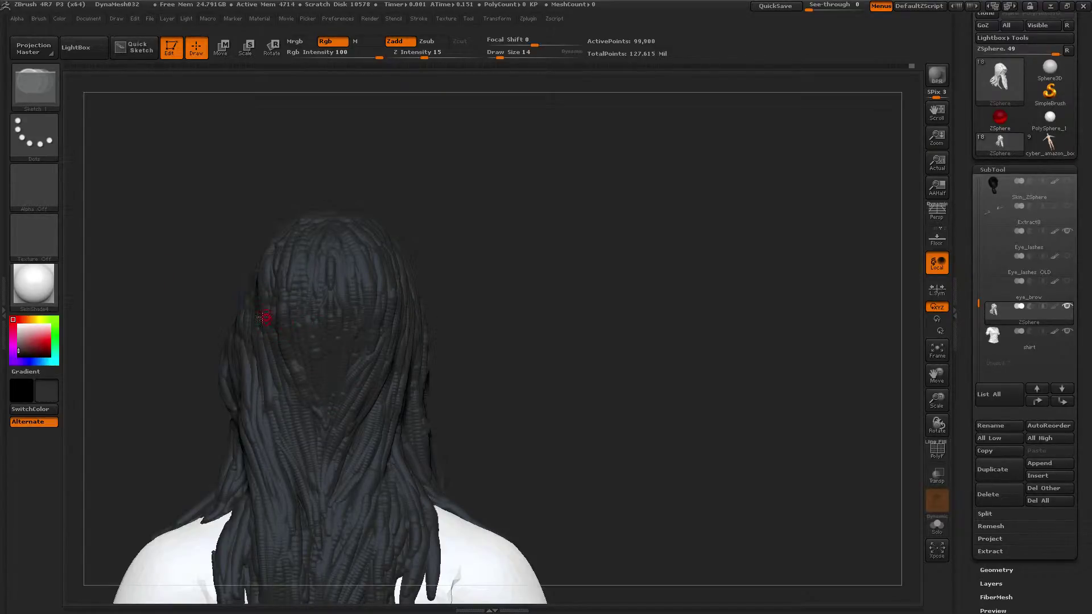
- Sketch and smooth strands on the left rear of the head, continuing around to the left side above the face
drag(173, 279, 203, 288)
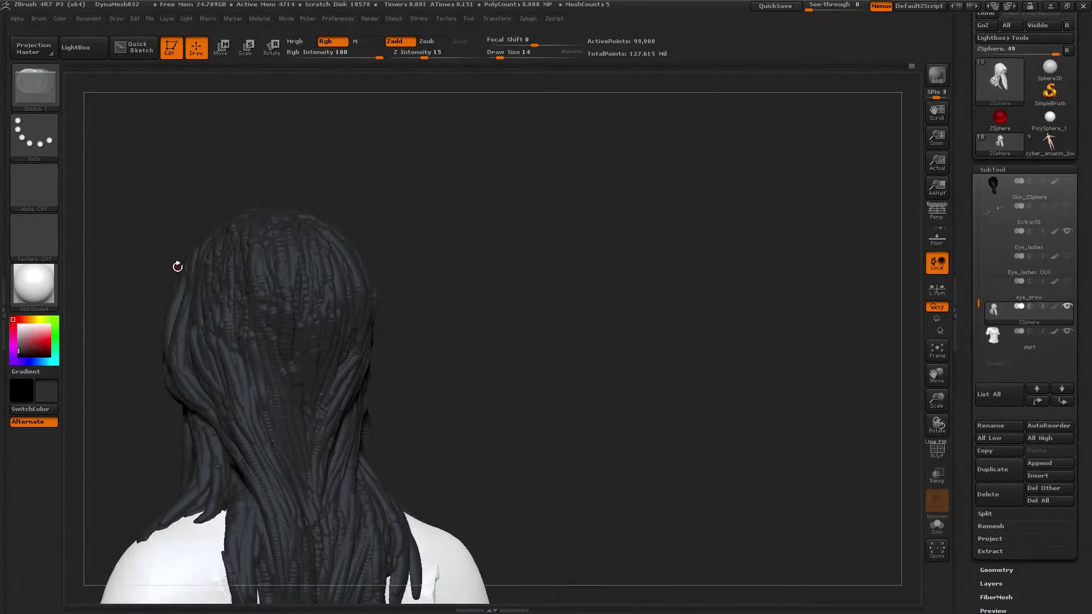
drag(295, 372, 283, 333)
shift+drag(446, 266, 300, 397)
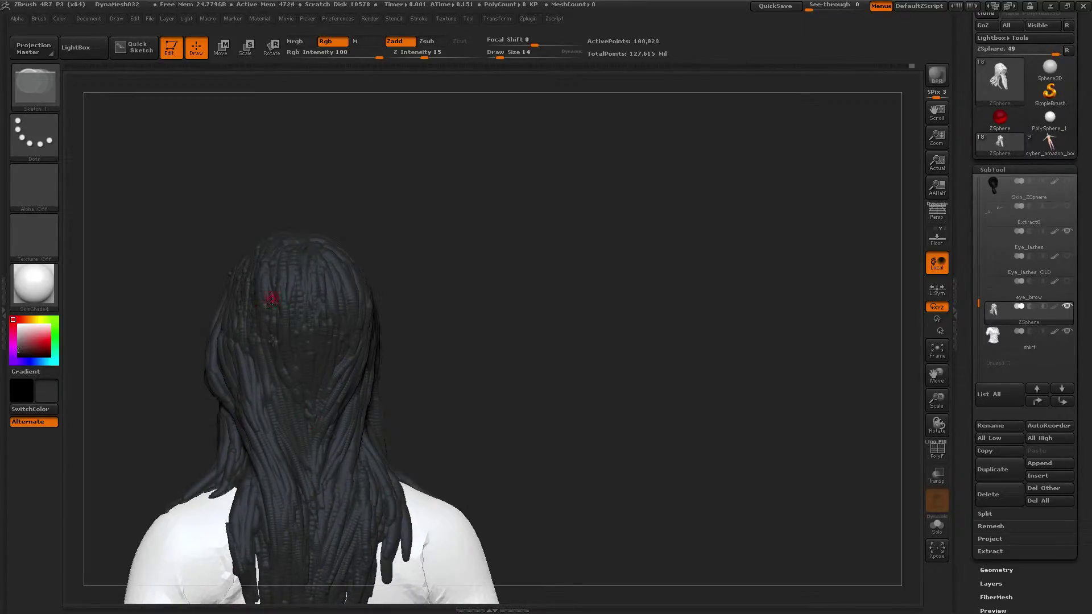
mouse_move(240, 256)
mouse_down()
mouse_move(378, 197)
mouse_move(546, 242)
mouse_up()
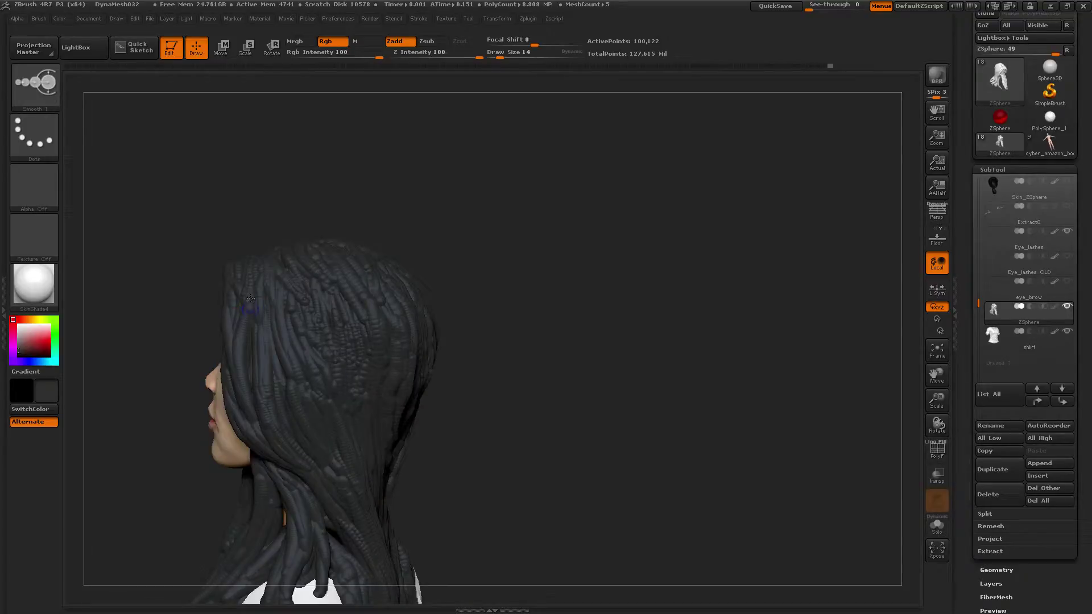
drag(222, 252, 248, 325)
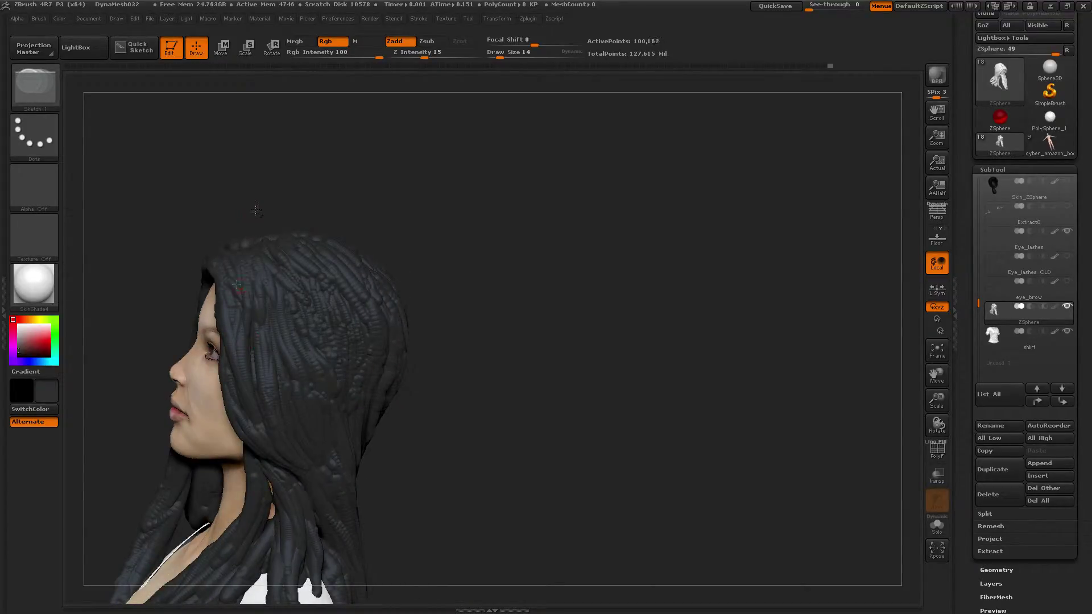
- Smooth the hair on the left side of the head and sketch short strands over the area between temple and ear
shift+drag(256, 210, 305, 406)
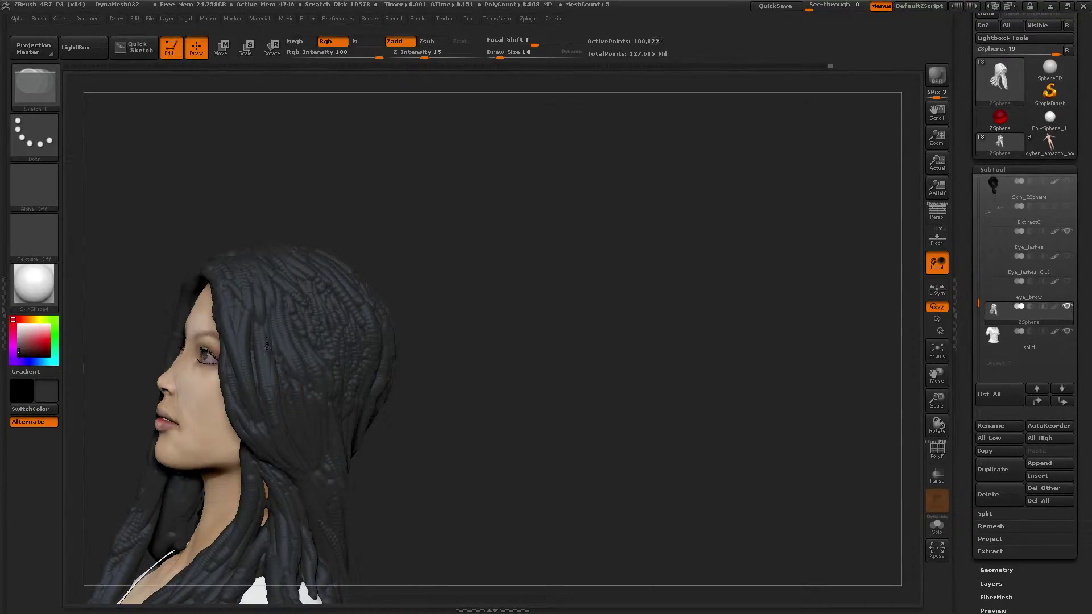
drag(268, 346, 282, 371)
drag(319, 194, 273, 228)
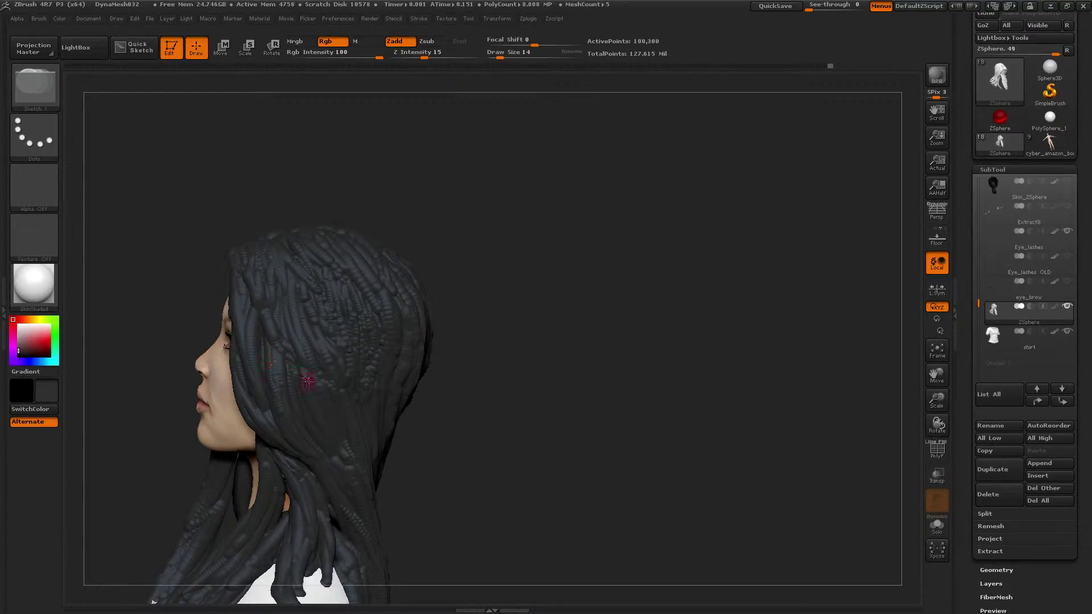
drag(273, 346, 300, 365)
drag(263, 319, 278, 346)
mouse_move(191, 263)
mouse_down()
mouse_move(179, 263)
mouse_move(268, 311)
mouse_up()
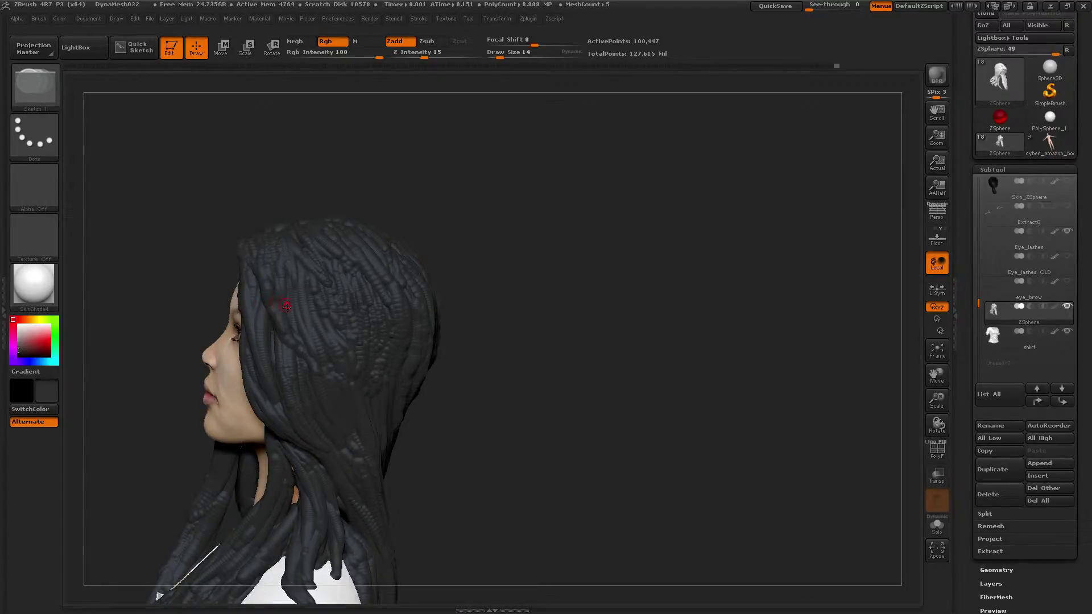
- Smooth the strands at the left temple, undo one stroke and sketch more strands down toward the ear
key(shift)
drag(185, 317, 276, 295)
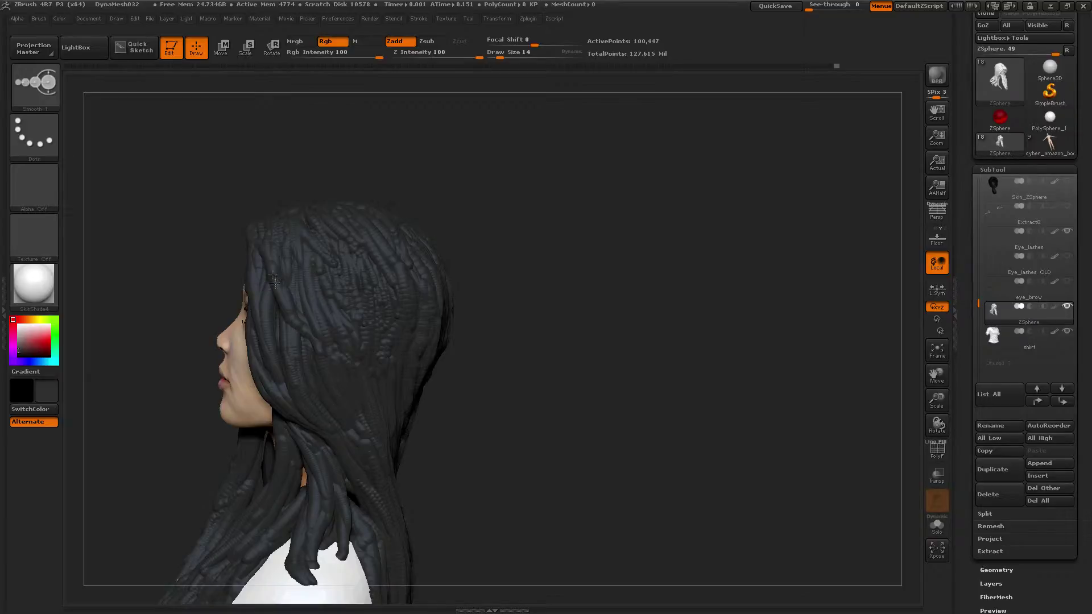
drag(275, 256, 286, 306)
key(ctrl+z)
key(shift)
mouse_move(165, 279)
mouse_down()
mouse_move(199, 281)
mouse_move(325, 351)
mouse_up()
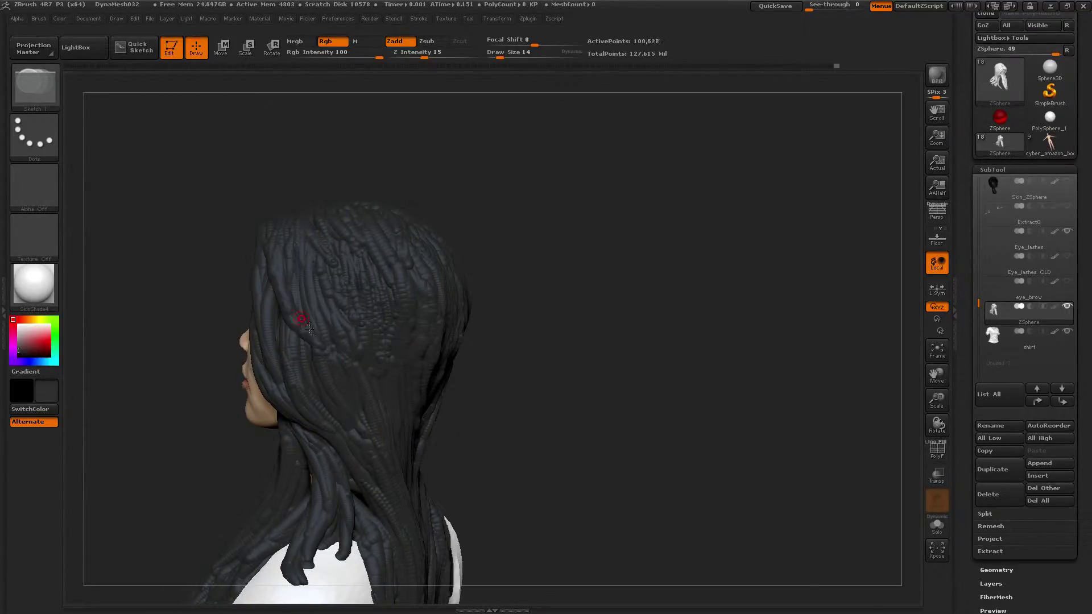
key(shift)
- Sketch strands from the front hairline near the parting down over the left temple and smooth them
mouse_move(194, 292)
alt+mouse_down()
mouse_move(197, 302)
mouse_move(244, 303)
alt+mouse_up()
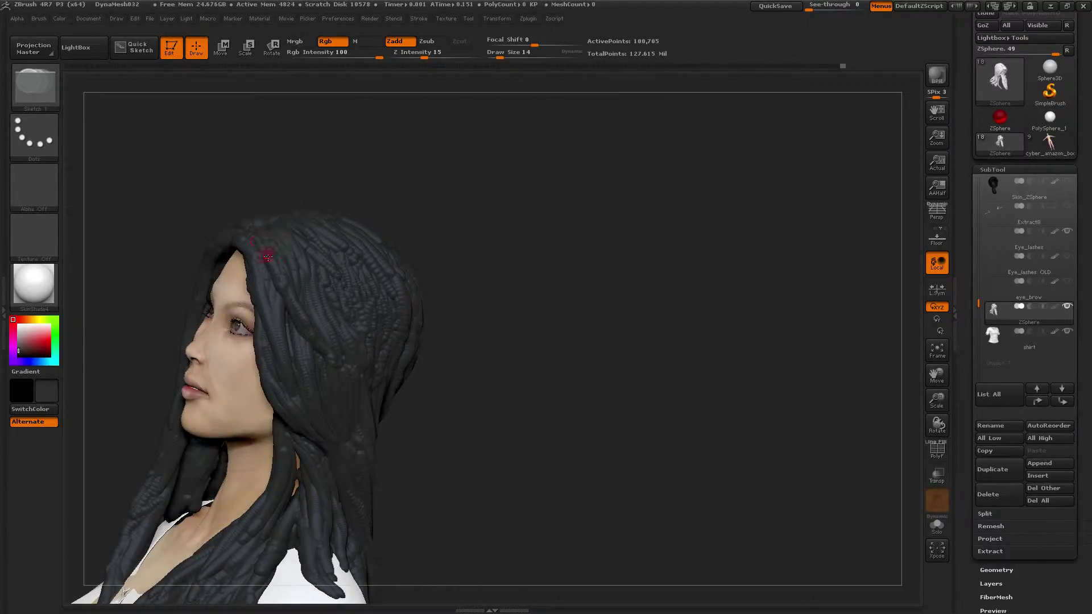
drag(268, 254, 283, 290)
key(shift)
drag(263, 252, 275, 274)
key(shift)
alt+drag(166, 158, 184, 177)
mouse_move(183, 177)
mouse_down()
mouse_move(151, 180)
mouse_move(159, 210)
mouse_up()
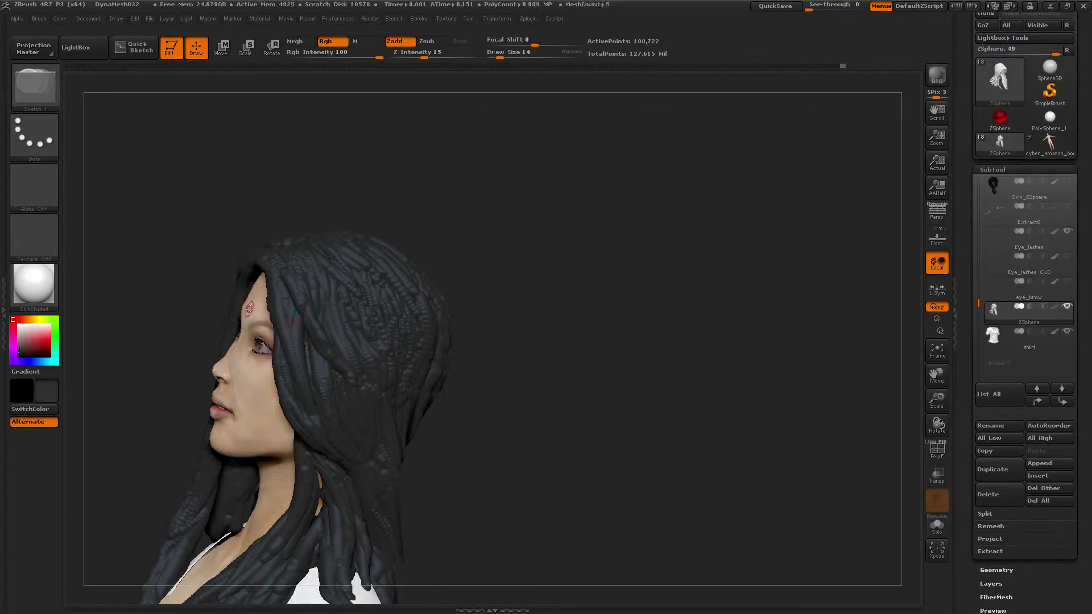
key(shift)
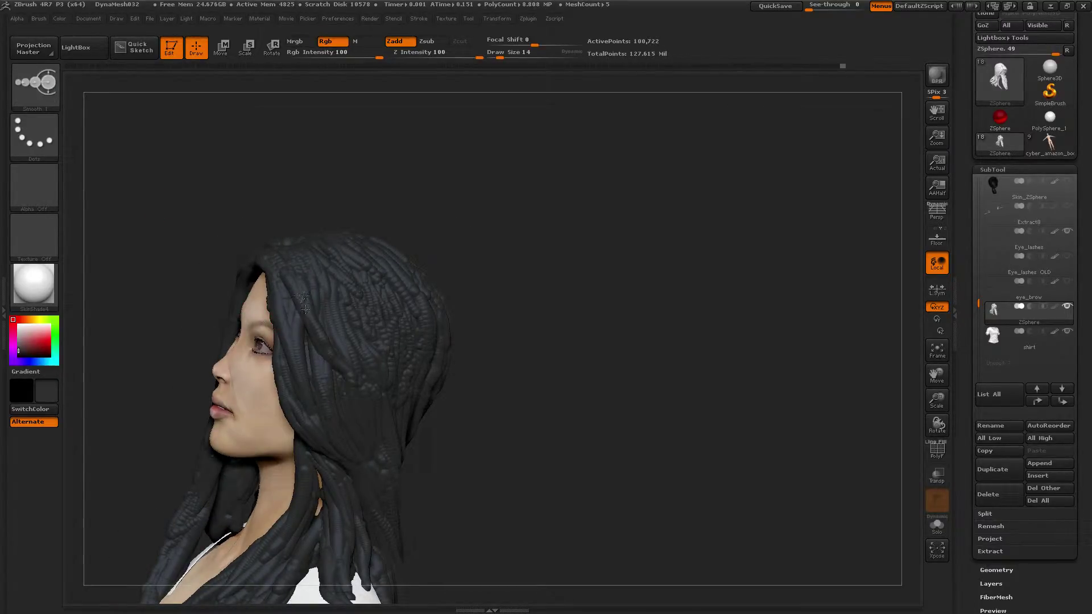
- Sketch and smooth strands over the area behind the left ear, continuing toward the back of the head
mouse_move(487, 284)
mouse_down()
mouse_move(468, 244)
mouse_move(450, 246)
mouse_up()
drag(333, 360, 342, 366)
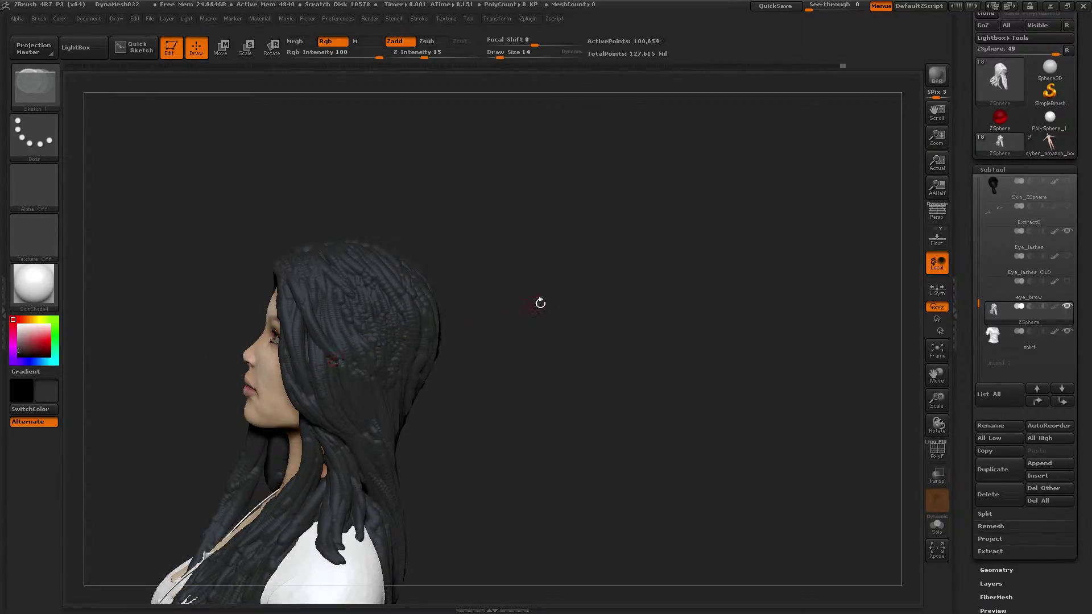
mouse_move(540, 304)
mouse_down()
mouse_move(354, 367)
mouse_move(307, 317)
mouse_move(346, 358)
mouse_up()
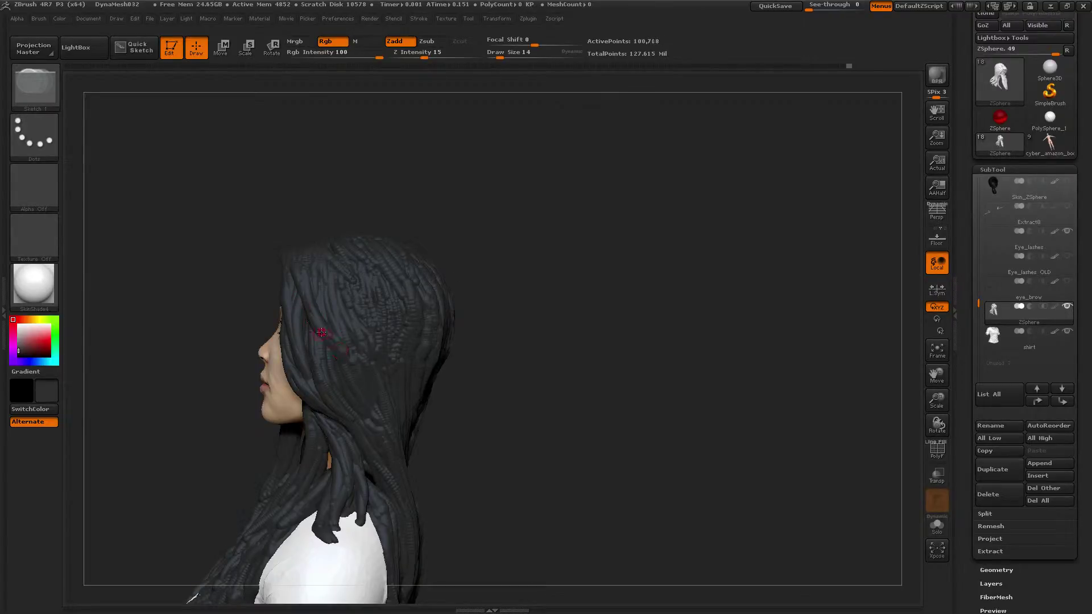
drag(463, 214, 263, 285)
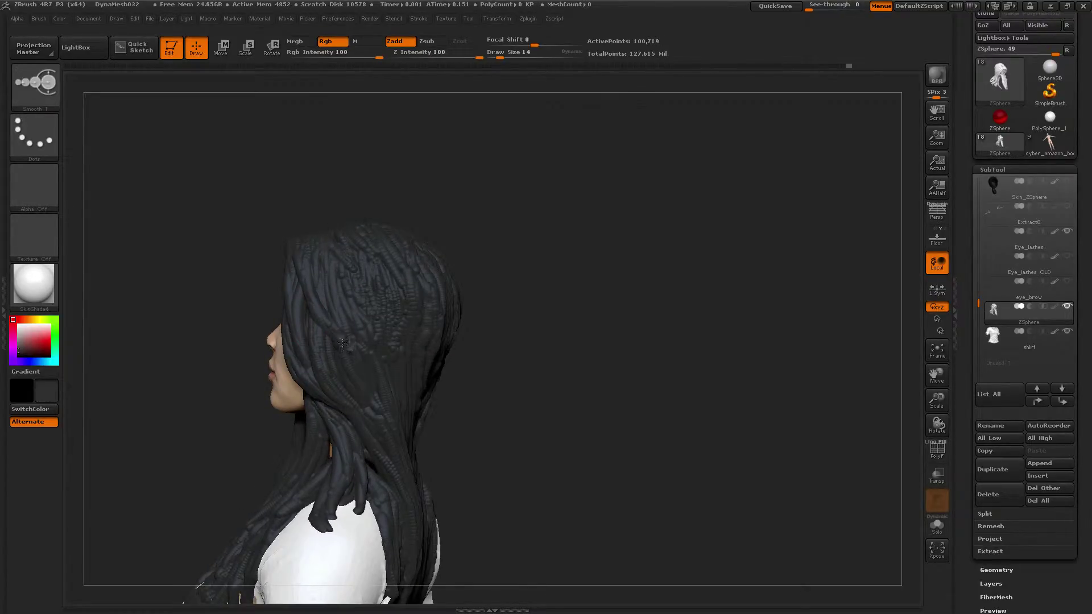
shift+drag(342, 343, 355, 347)
drag(541, 277, 503, 284)
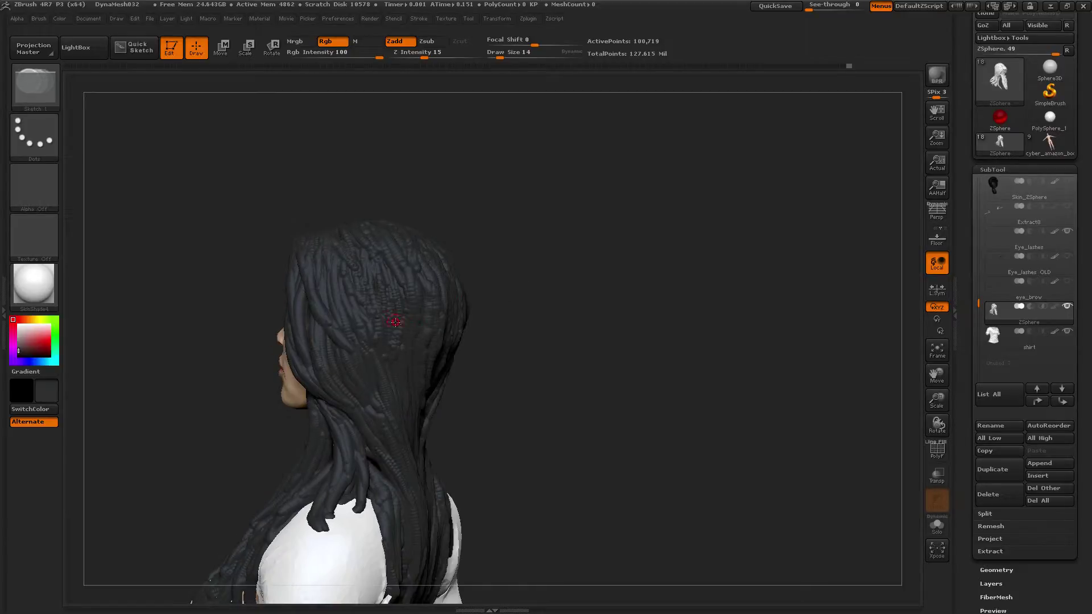
drag(395, 322, 419, 313)
mouse_move(502, 368)
mouse_down()
mouse_move(511, 356)
mouse_move(371, 369)
mouse_move(349, 344)
mouse_move(373, 367)
mouse_up()
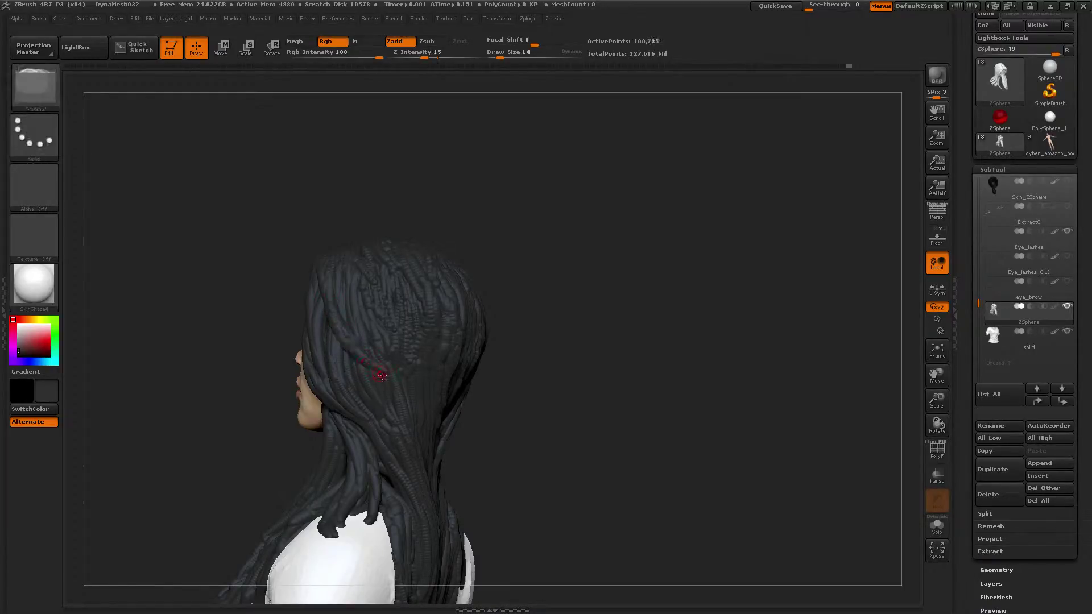
- Sketch and smooth additional strands across the left rear of the head where the long side locks begin
mouse_move(284, 258)
mouse_down()
mouse_move(276, 302)
mouse_move(307, 305)
mouse_move(314, 242)
mouse_move(319, 262)
mouse_move(242, 271)
mouse_up()
shift+drag(318, 305, 335, 330)
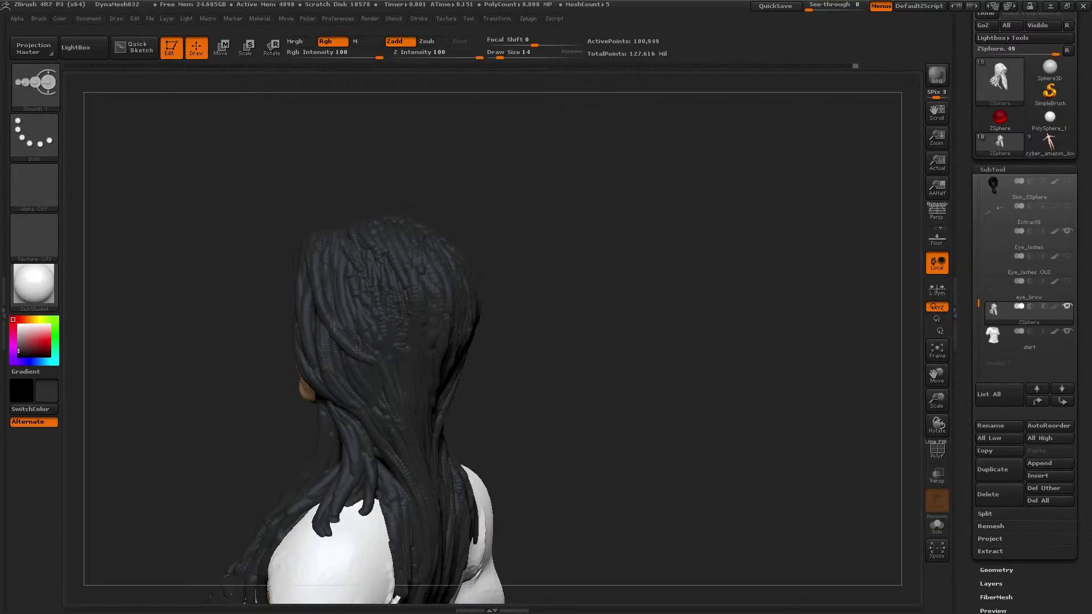
mouse_move(249, 317)
mouse_down()
mouse_move(467, 272)
mouse_move(444, 287)
mouse_move(478, 260)
mouse_move(325, 323)
mouse_move(324, 311)
mouse_up()
mouse_move(424, 300)
mouse_down()
mouse_move(367, 272)
mouse_move(435, 256)
mouse_move(351, 273)
mouse_move(330, 363)
mouse_move(316, 348)
mouse_move(332, 348)
mouse_up()
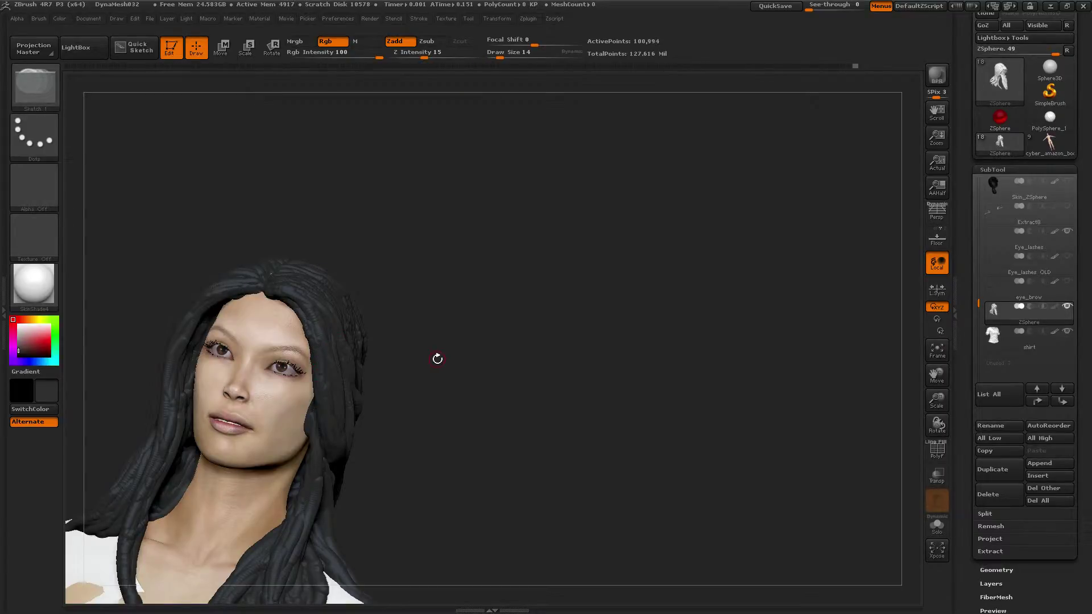
- Try a short strand at the front of the parting above the forehead and undo it
drag(468, 339, 319, 366)
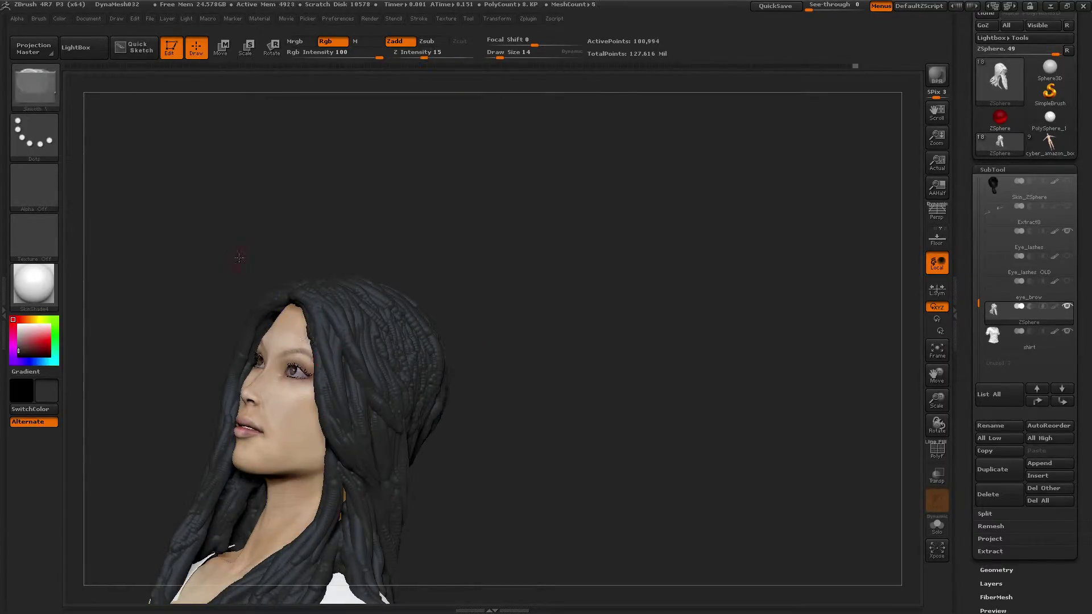
mouse_move(239, 256)
shift+mouse_down()
mouse_move(318, 355)
mouse_move(343, 353)
shift+mouse_up()
shift+drag(432, 315, 512, 313)
mouse_move(391, 300)
alt+mouse_down()
mouse_move(415, 296)
mouse_move(237, 292)
alt+mouse_up()
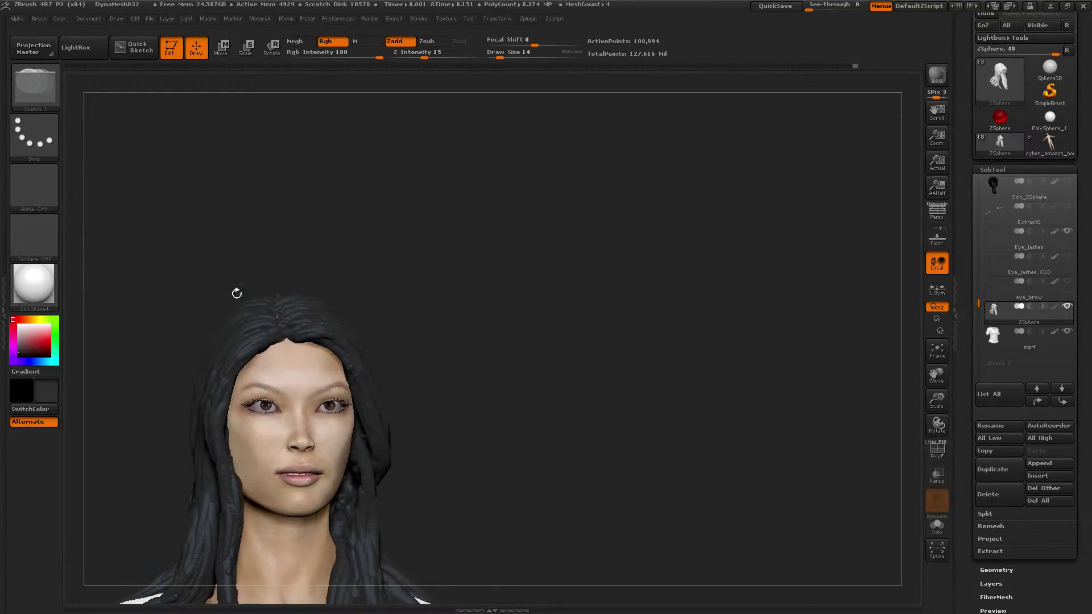
drag(290, 341, 302, 338)
key(ctrl+z)
mouse_move(400, 275)
mouse_down()
mouse_move(412, 268)
mouse_move(470, 313)
mouse_up()
drag(330, 274, 278, 318)
drag(412, 234, 394, 202)
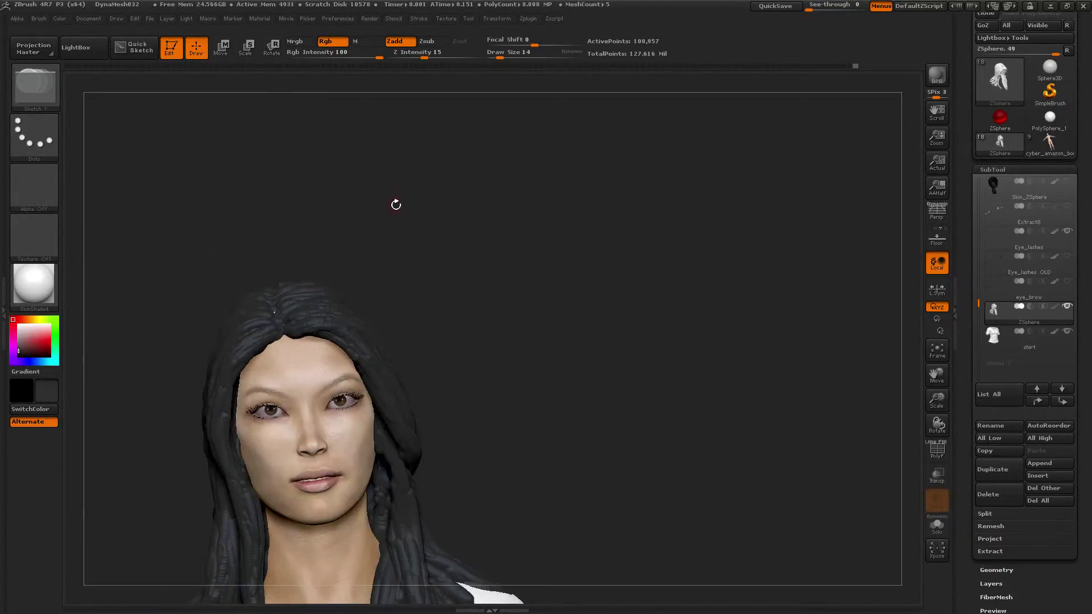
- Switch to Move mode and reshape the hair volume on the character's right side of the crown with a draw size of 54
key(b)
click(221, 49)
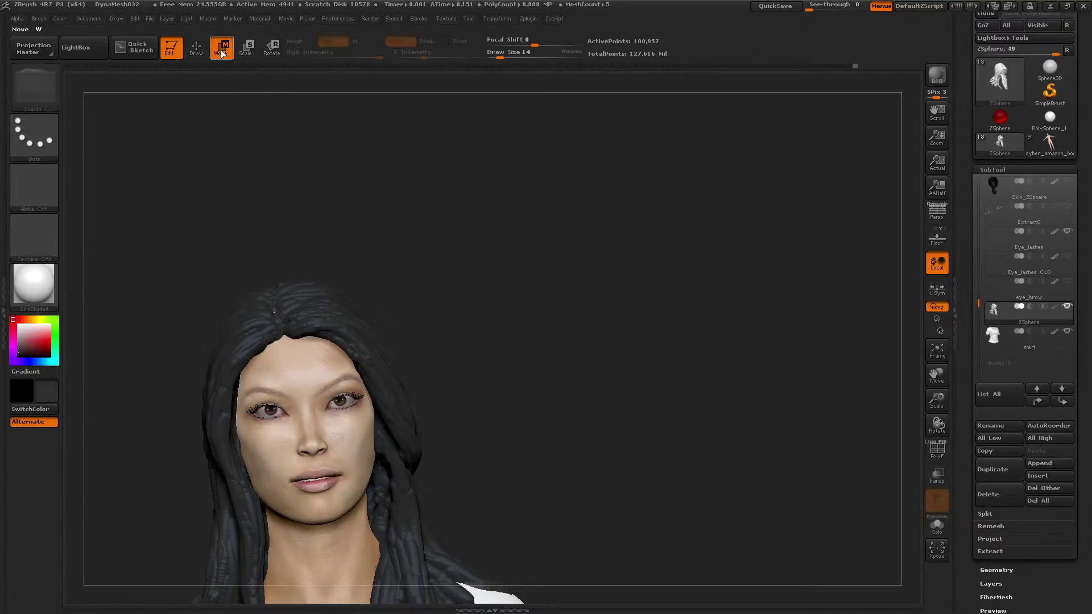
drag(214, 191, 178, 191)
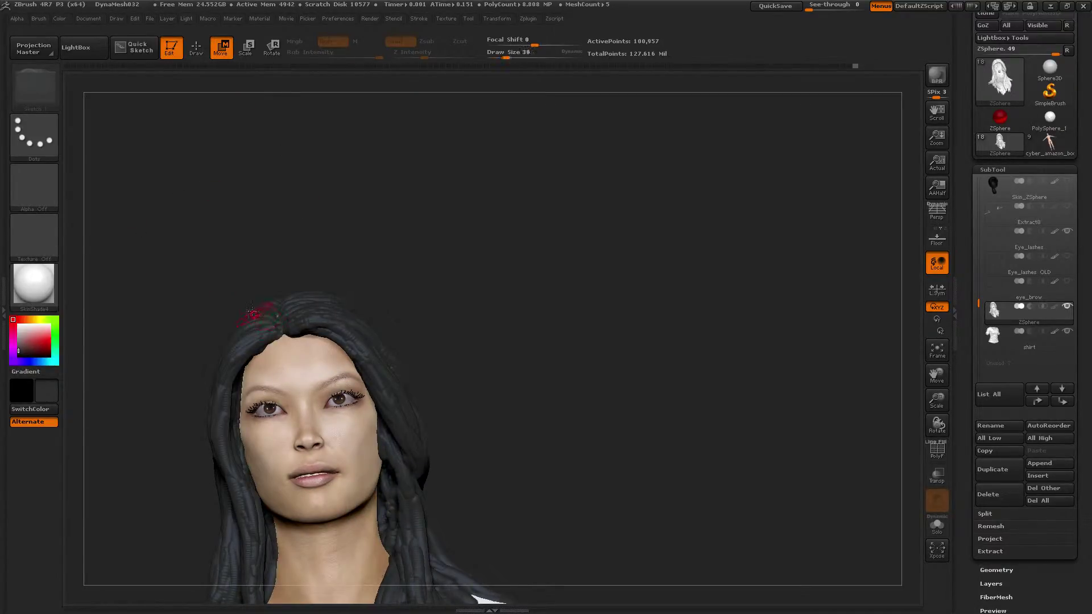
drag(135, 235, 162, 239)
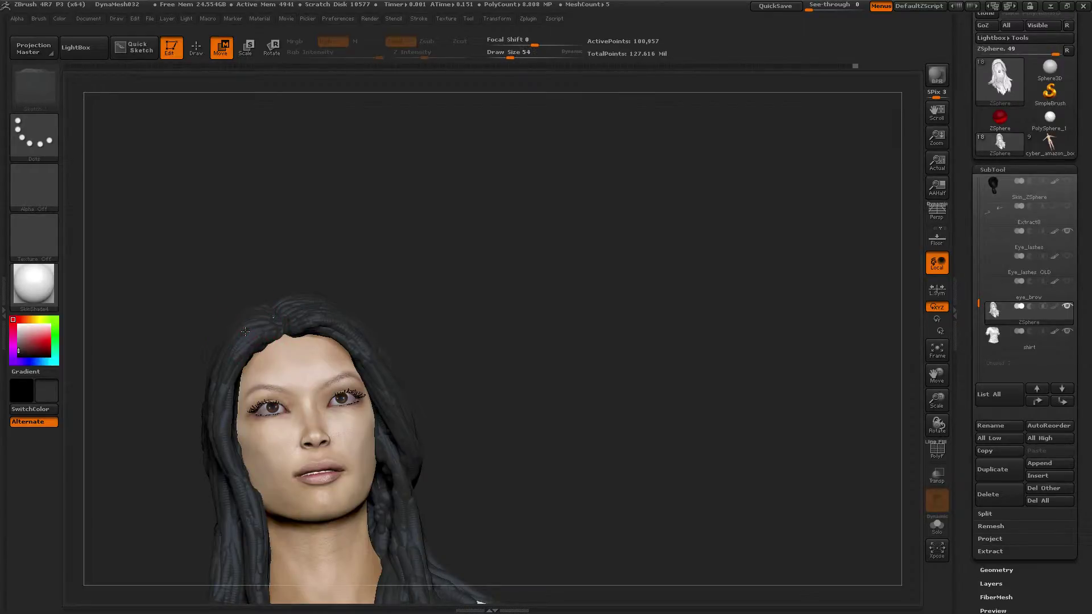
drag(244, 328, 231, 322)
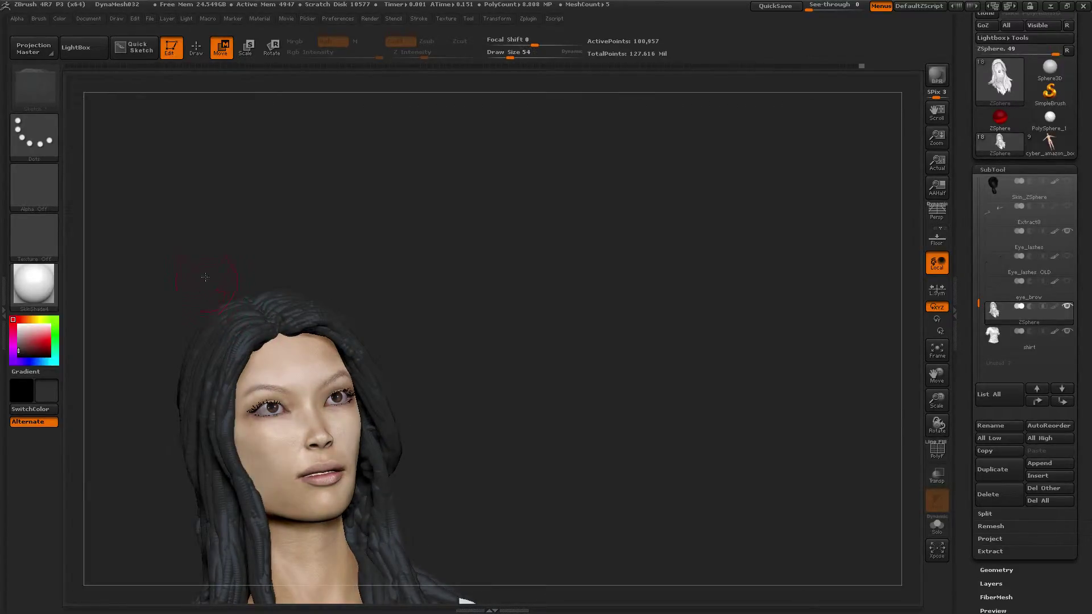
drag(206, 277, 256, 332)
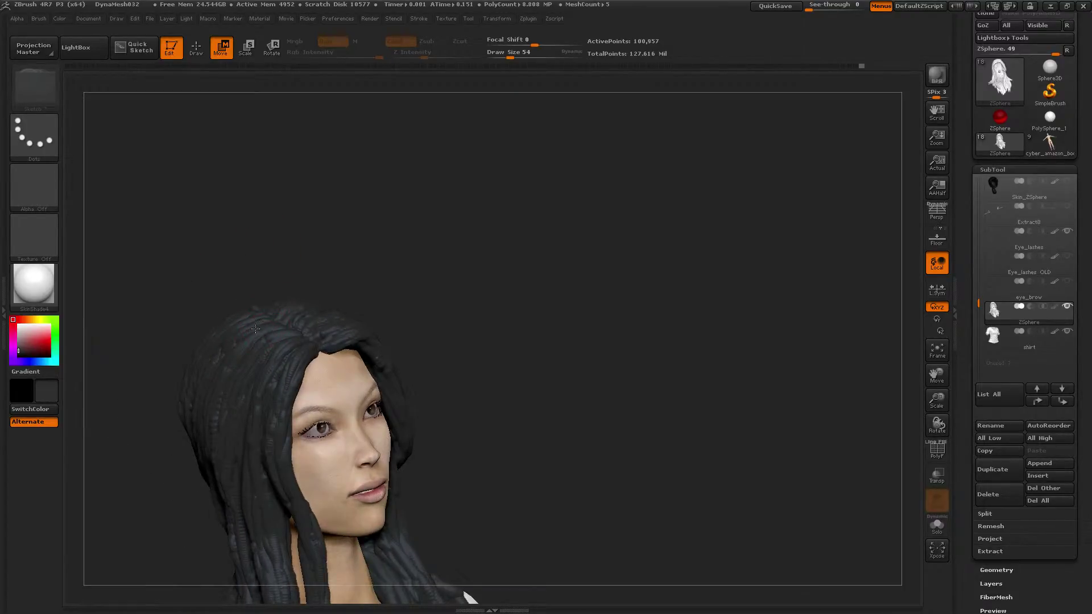
drag(186, 306, 219, 272)
drag(192, 307, 245, 325)
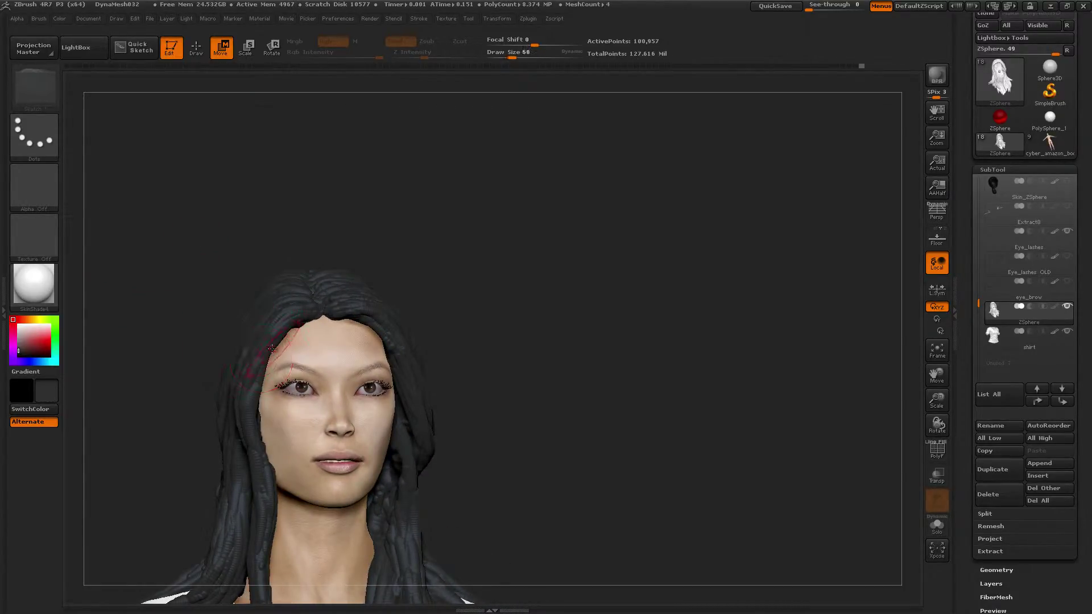
- Undo the last move at the hairline and adjust the front hair beside the parting with a changed draw size
key(bracketright)
key(bracketright)
key(ctrl+z)
drag(401, 245, 336, 250)
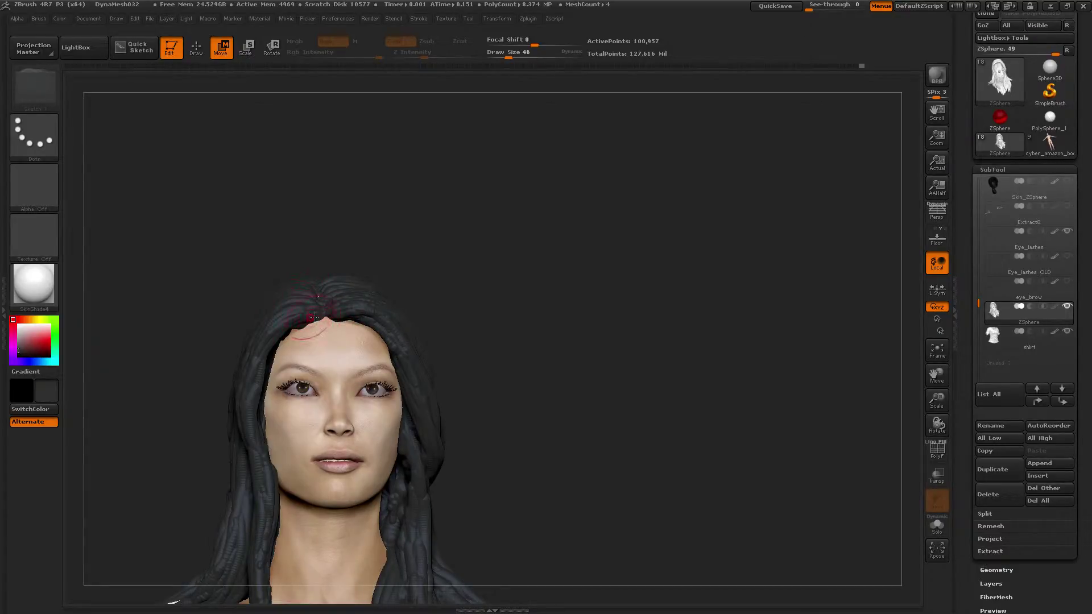
key(bracketright)
drag(316, 335, 290, 307)
mouse_move(361, 202)
mouse_down()
mouse_move(370, 202)
mouse_move(342, 314)
mouse_move(355, 319)
mouse_up()
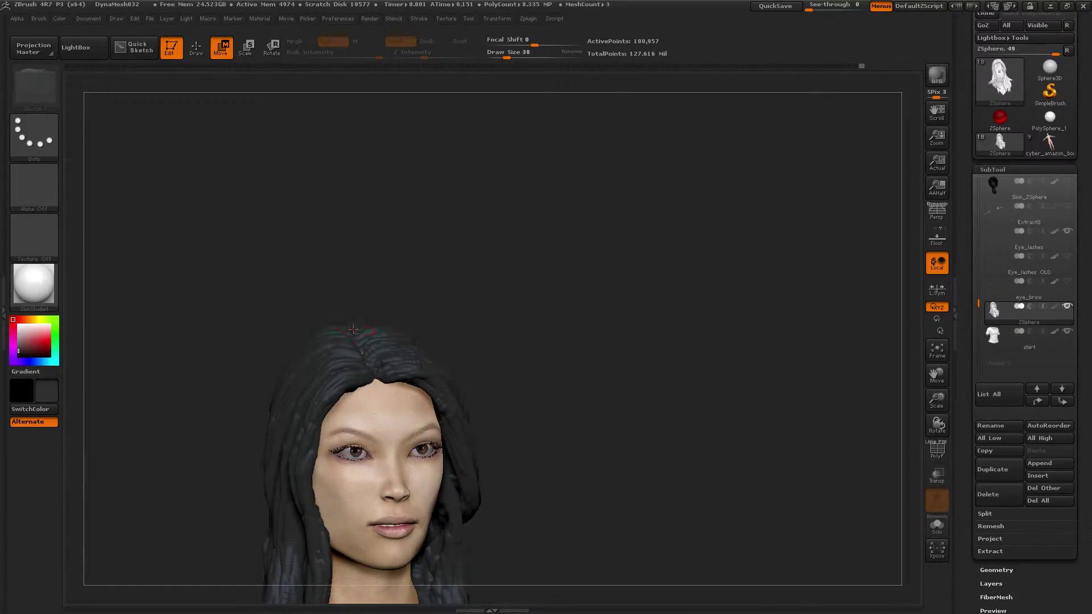
- Move the strands around the upper end of the parting with a draw size of 34 to shape the crown
drag(370, 280, 336, 317)
drag(339, 273, 311, 284)
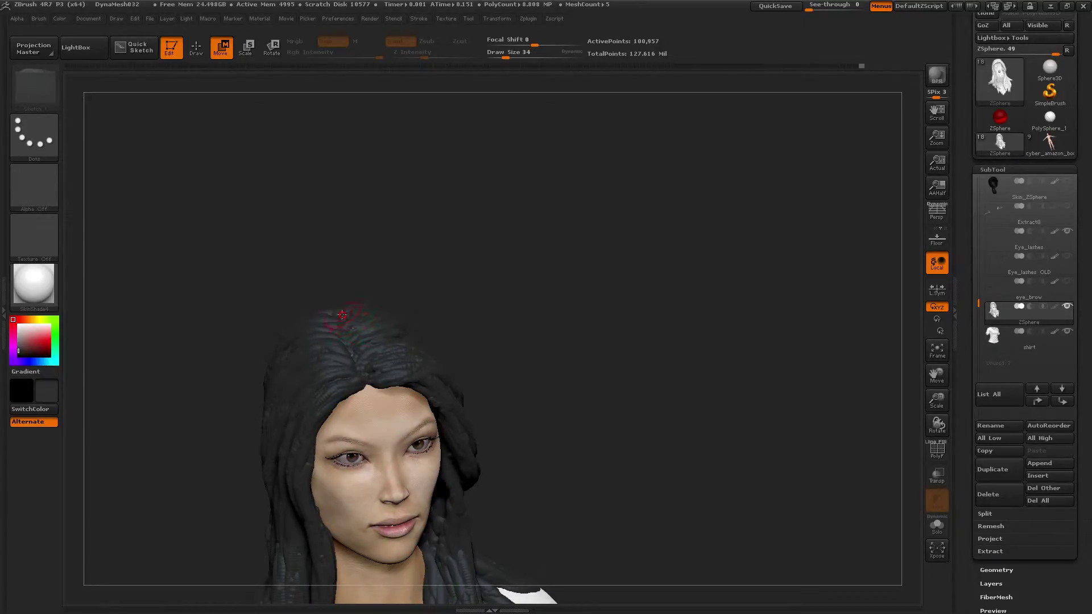
mouse_move(357, 269)
mouse_down()
mouse_move(323, 311)
mouse_move(340, 323)
mouse_up()
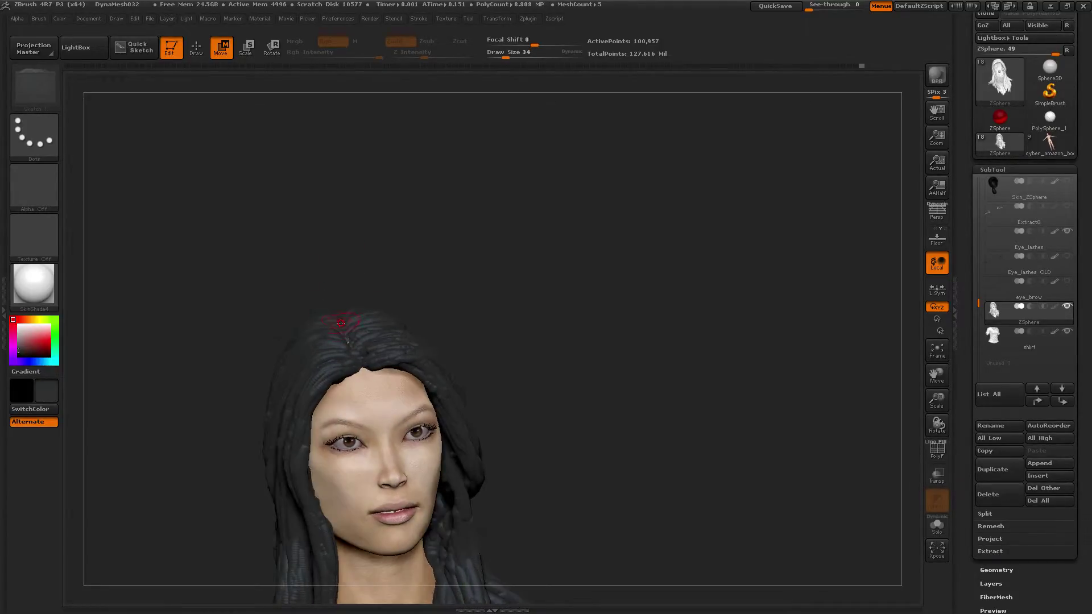
drag(452, 284, 337, 312)
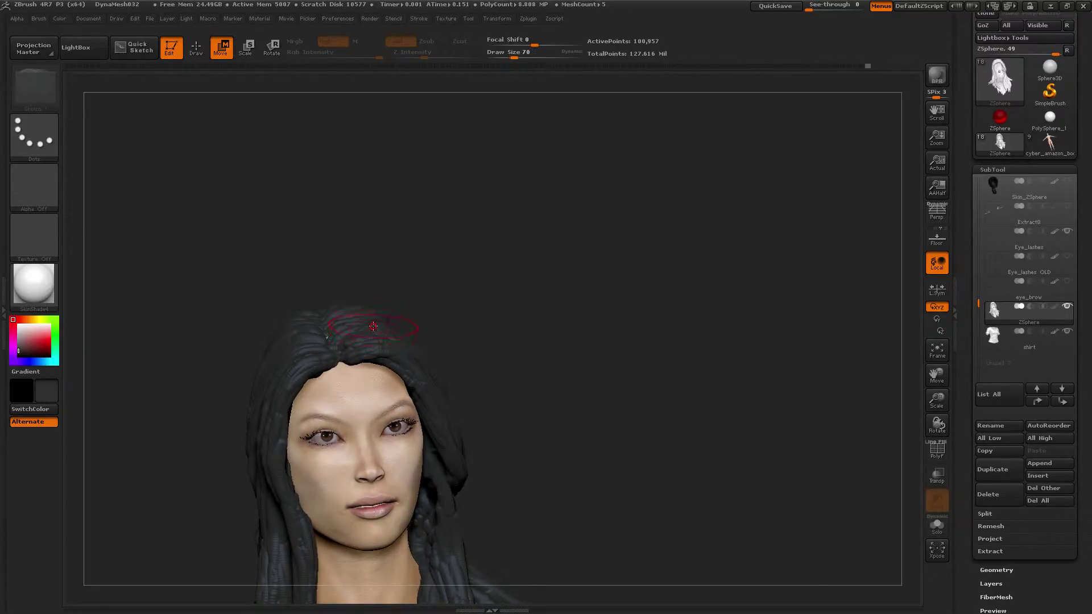
- Adjust the hair contour on the character's left side of the crown using a draw size of about 60
key(bracketleft)
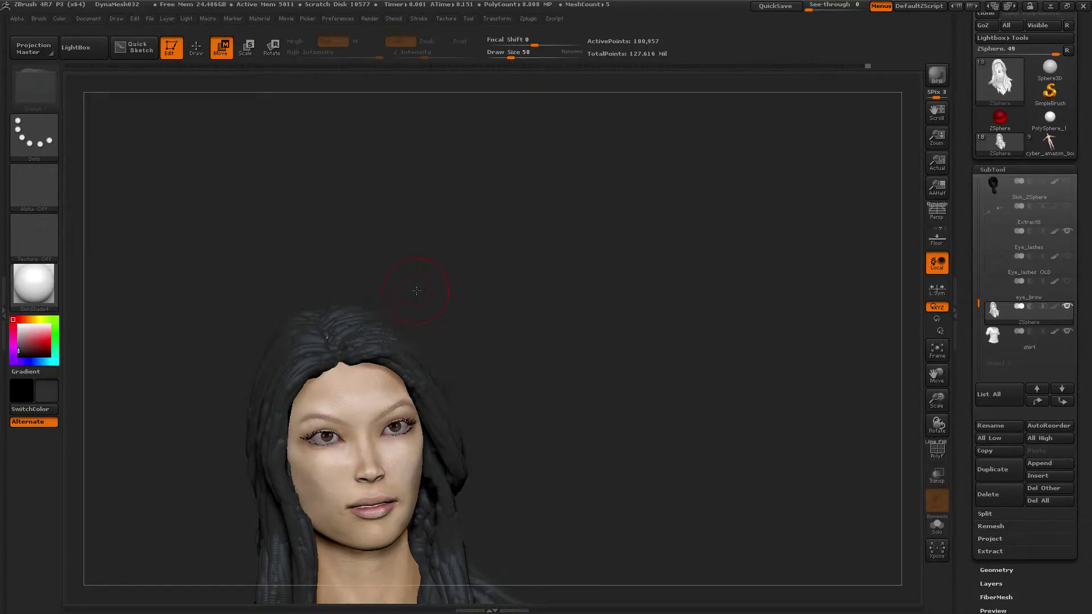
mouse_move(423, 276)
mouse_down()
mouse_move(432, 282)
mouse_move(407, 319)
mouse_move(472, 286)
mouse_move(455, 263)
mouse_move(357, 297)
mouse_up()
mouse_move(441, 248)
mouse_down()
mouse_move(454, 284)
mouse_move(423, 328)
mouse_up()
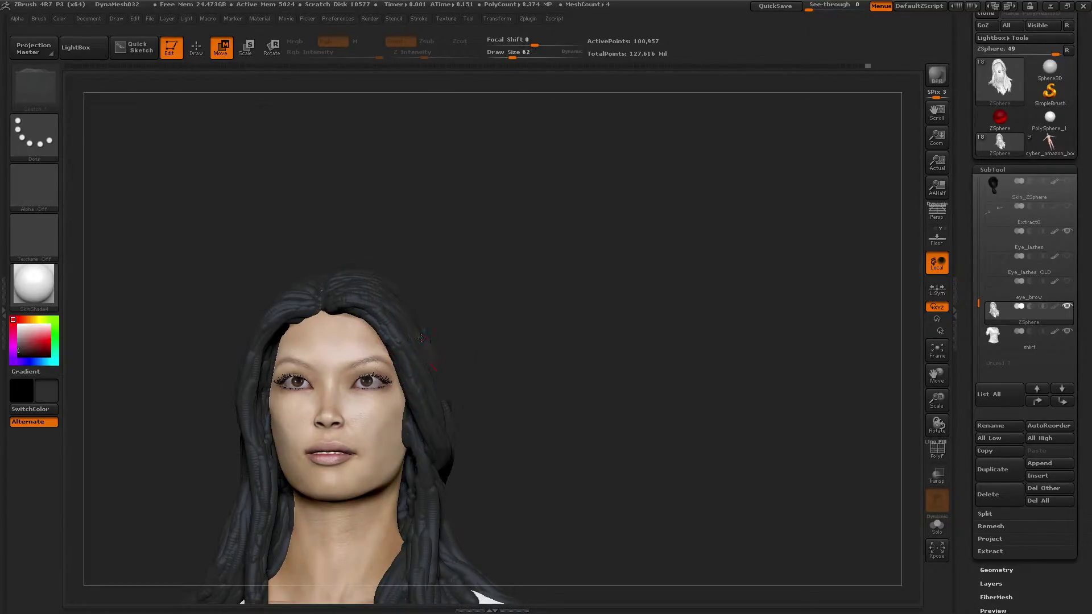
mouse_move(492, 331)
mouse_down()
mouse_move(409, 335)
mouse_move(528, 294)
mouse_move(466, 267)
mouse_up()
- Return to Draw mode with a draw size of 30 and inspect the whole hairstyle from the character's left side
key(q)
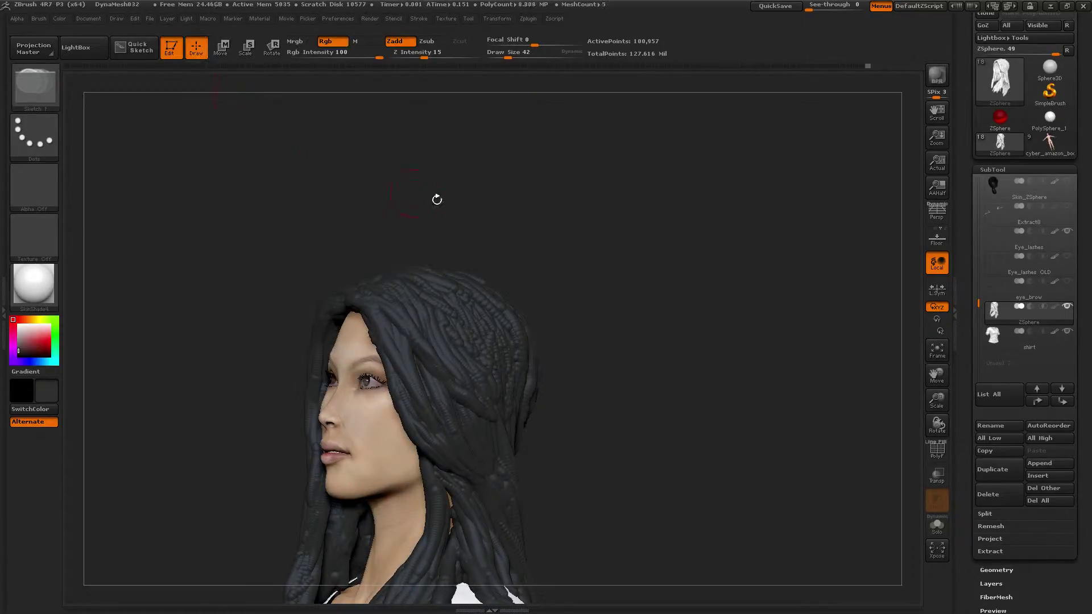
mouse_move(460, 183)
alt+mouse_down()
mouse_move(471, 179)
mouse_move(258, 173)
alt+mouse_up()
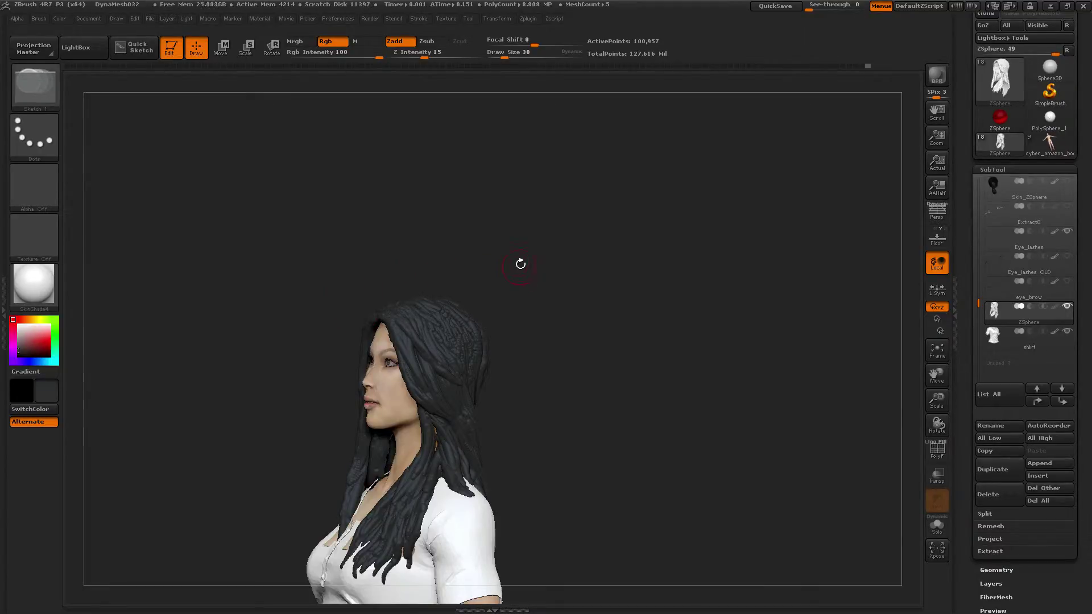
drag(520, 261, 523, 263)
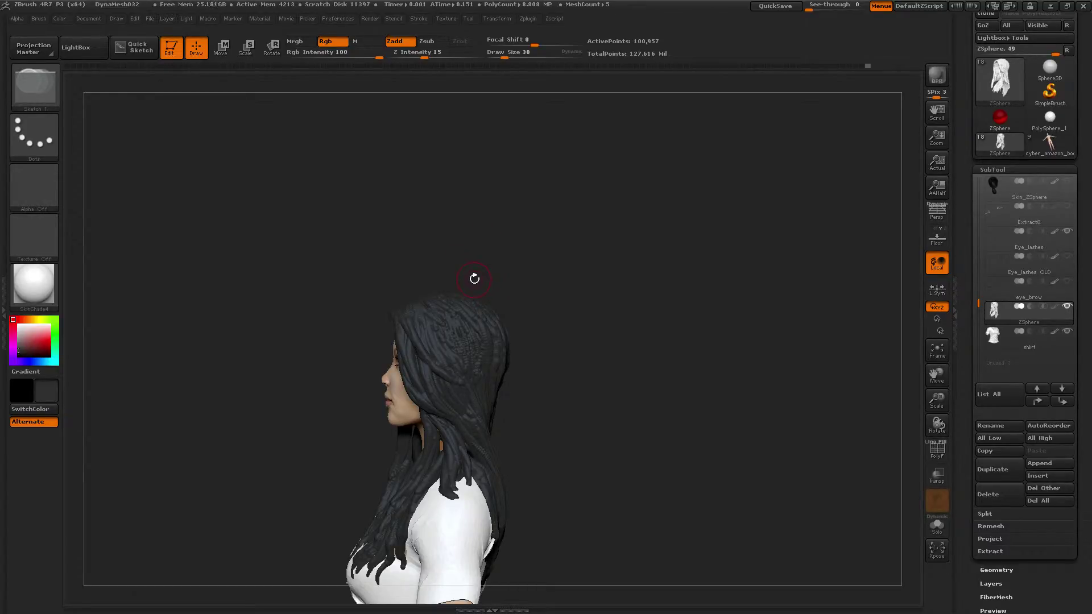
drag(575, 263, 544, 251)
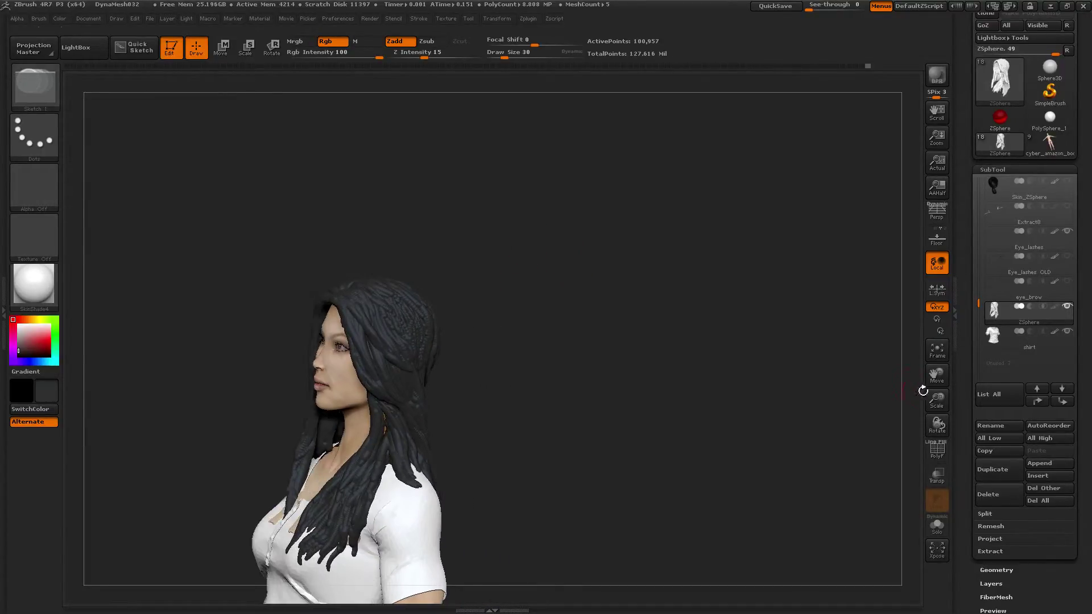
- Sketch strands from the front hairline back over the character's left temple with a draw size of 14
drag(931, 401, 933, 424)
drag(642, 345, 569, 267)
drag(595, 225, 375, 351)
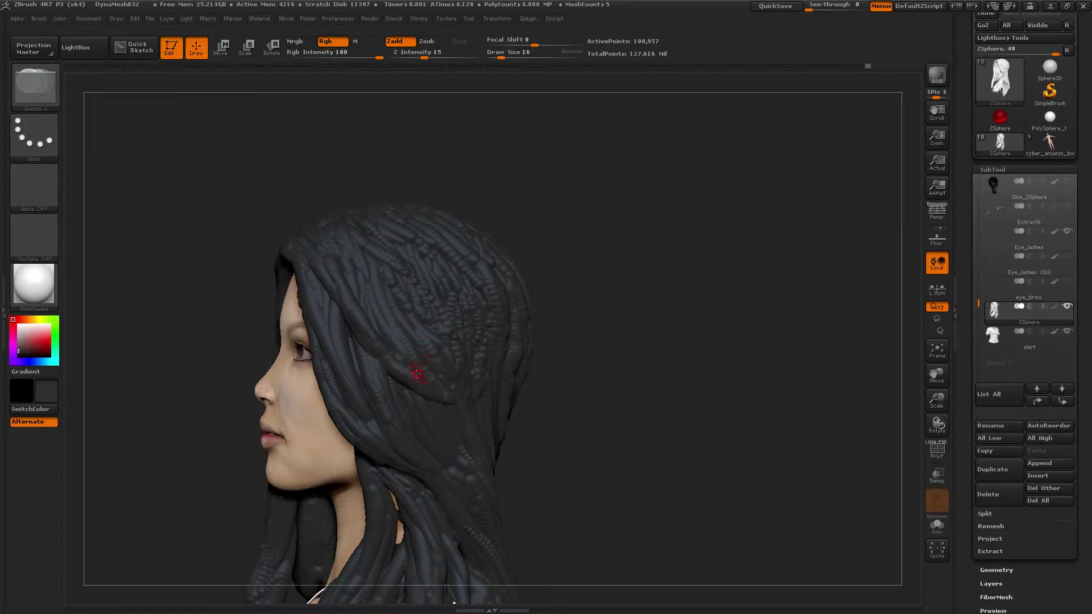
drag(597, 340, 402, 288)
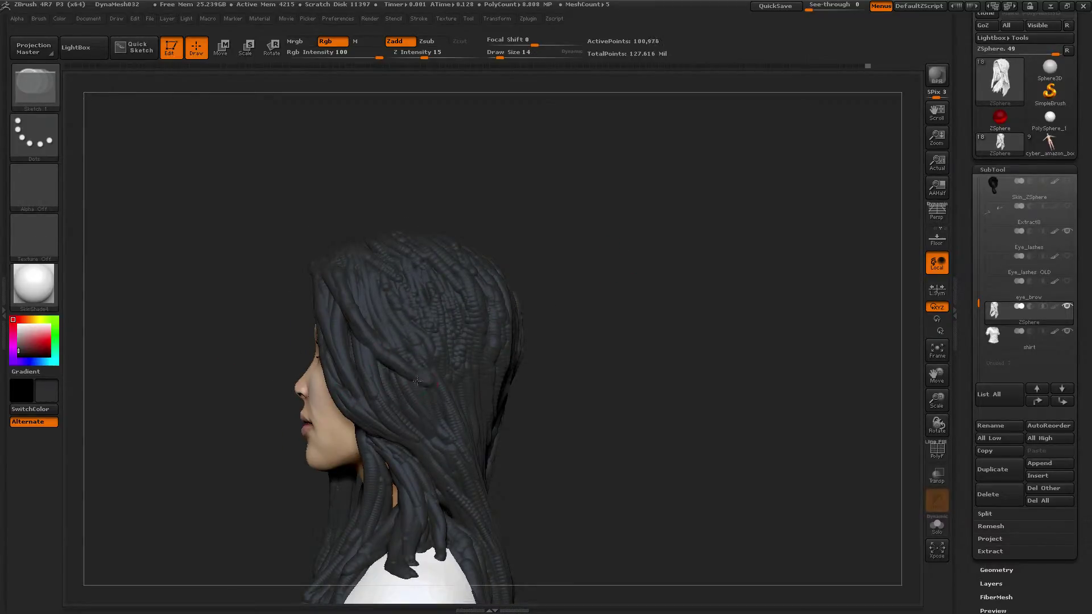
drag(316, 264, 337, 325)
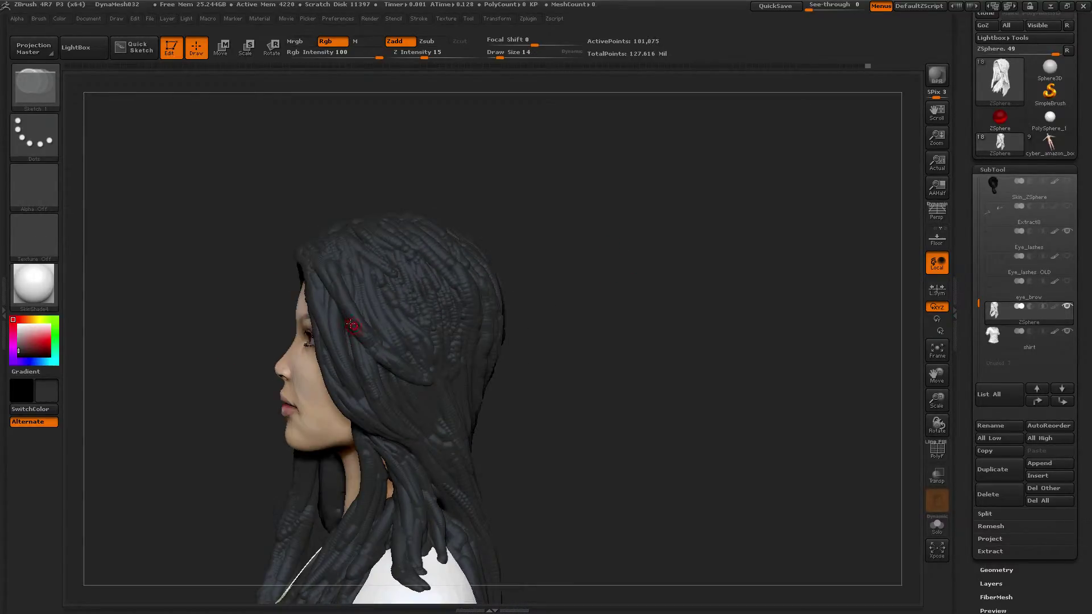
drag(324, 285, 370, 341)
drag(230, 279, 334, 286)
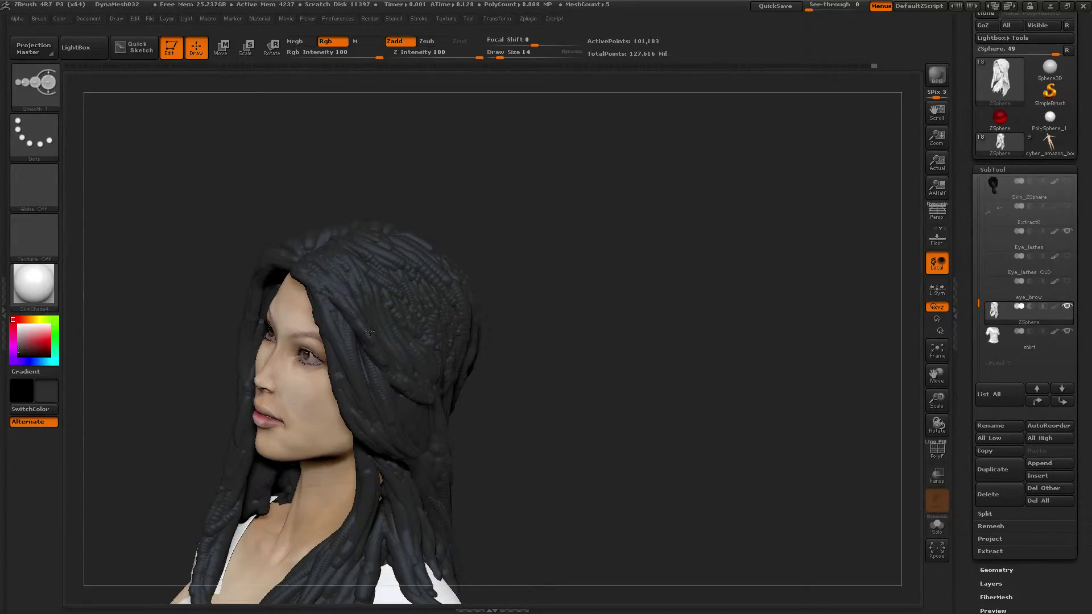
- Undo the last stroke and smooth the new strands above the character's left ear
mouse_move(549, 329)
mouse_down()
mouse_move(353, 343)
mouse_move(422, 378)
mouse_move(397, 367)
mouse_move(537, 307)
mouse_move(219, 335)
mouse_up()
key(ctrl+z)
shift+drag(371, 341, 367, 334)
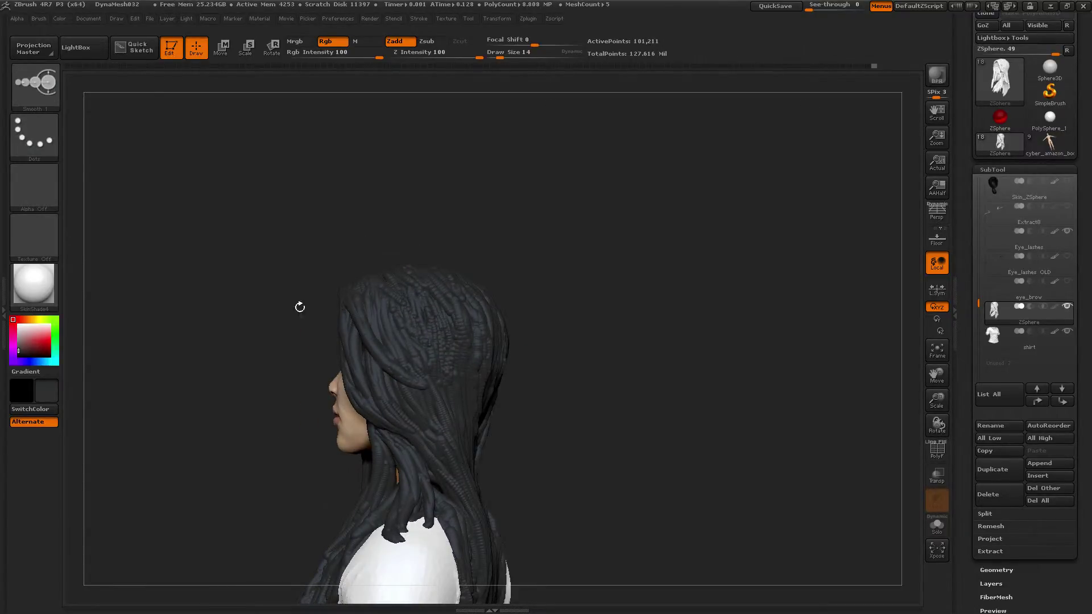
mouse_move(297, 307)
mouse_down()
mouse_move(486, 240)
mouse_move(490, 275)
mouse_move(531, 300)
mouse_move(458, 309)
mouse_move(454, 340)
mouse_move(500, 309)
mouse_move(334, 317)
mouse_up()
mouse_move(366, 351)
shift+mouse_down()
mouse_move(348, 340)
mouse_move(372, 341)
shift+mouse_up()
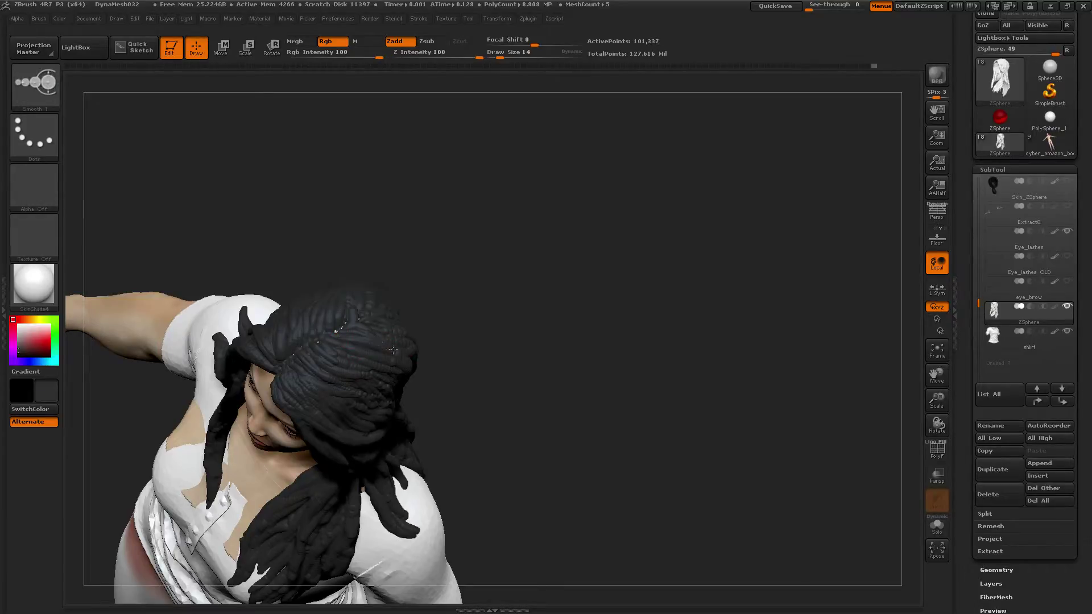
- Sketch more strands sweeping back from the crown over the left side of the head
mouse_move(520, 275)
mouse_down()
mouse_move(495, 282)
mouse_move(457, 243)
mouse_up()
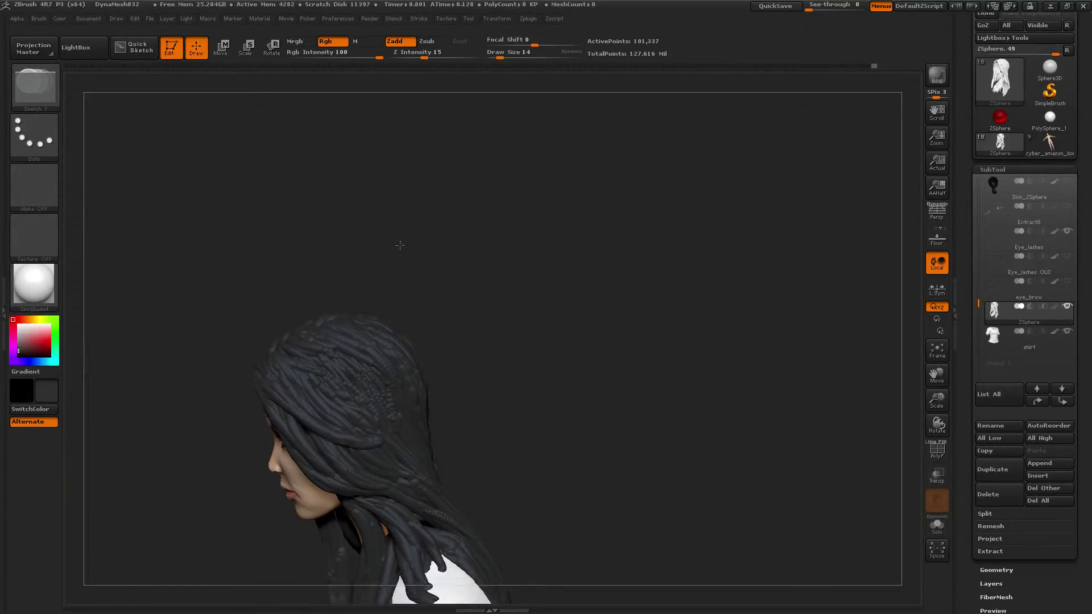
drag(313, 348, 383, 382)
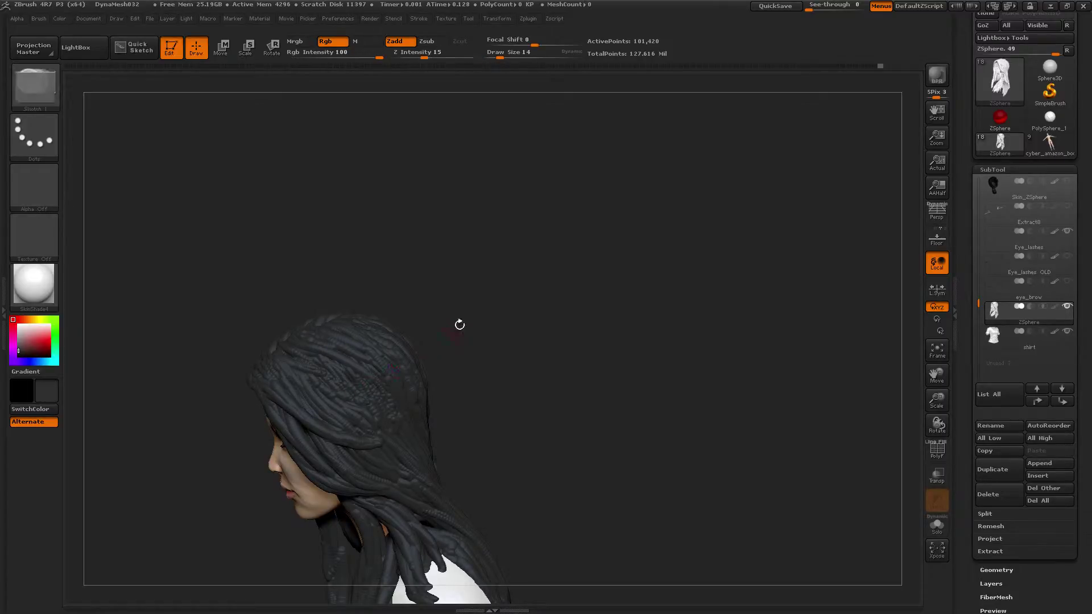
drag(458, 324, 442, 318)
drag(366, 376, 308, 338)
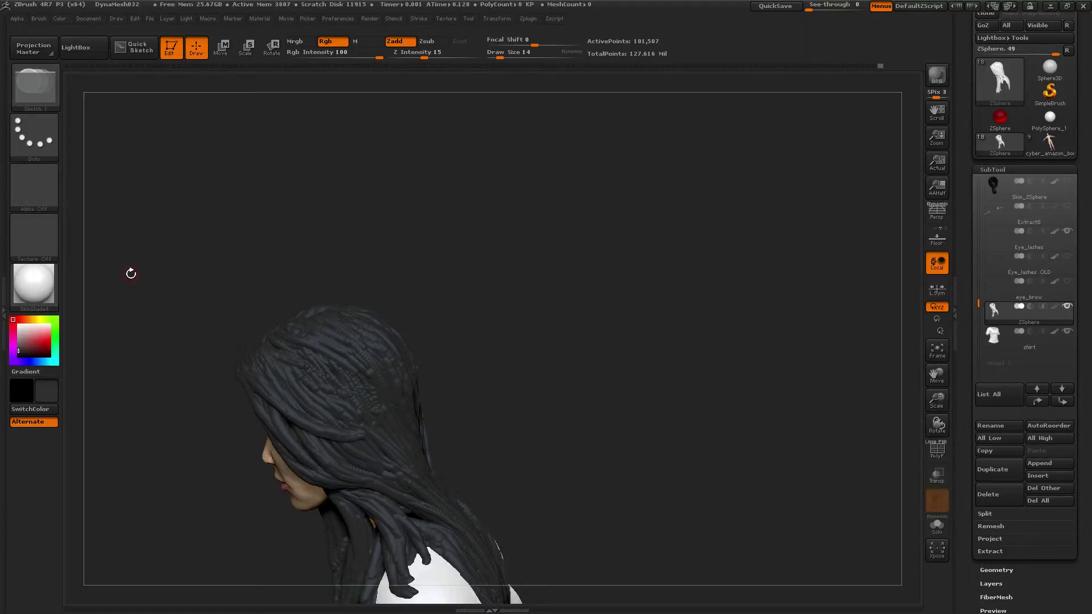
mouse_move(463, 397)
mouse_down()
mouse_move(480, 366)
mouse_move(446, 322)
mouse_move(443, 336)
mouse_move(236, 380)
mouse_up()
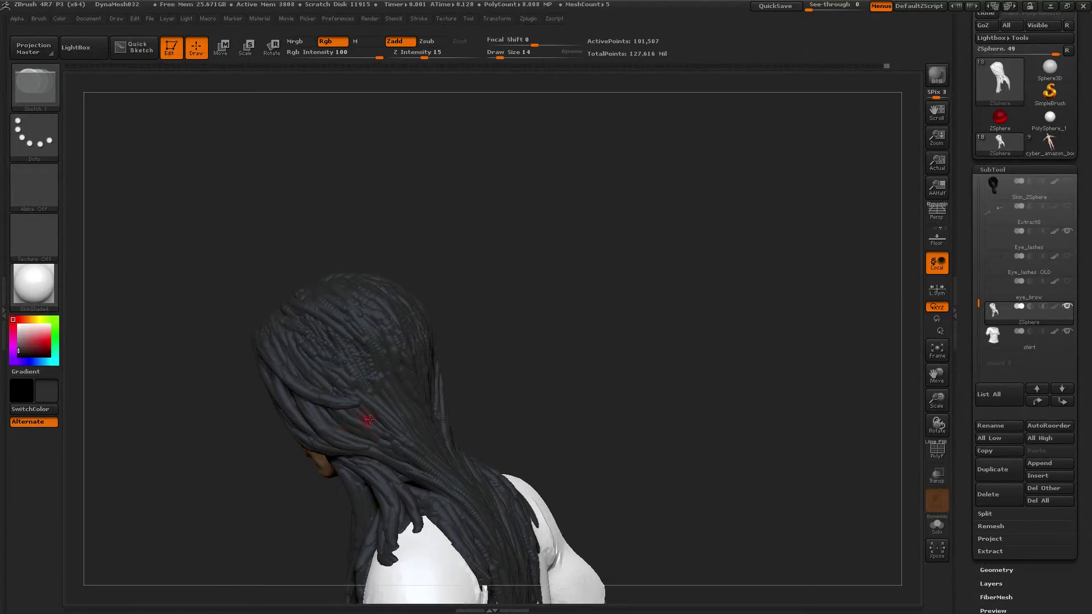
- Add a strand behind the left ear and smooth the swept-back strands, undoing one smoothing stroke
drag(354, 406, 379, 414)
shift+drag(311, 396, 328, 396)
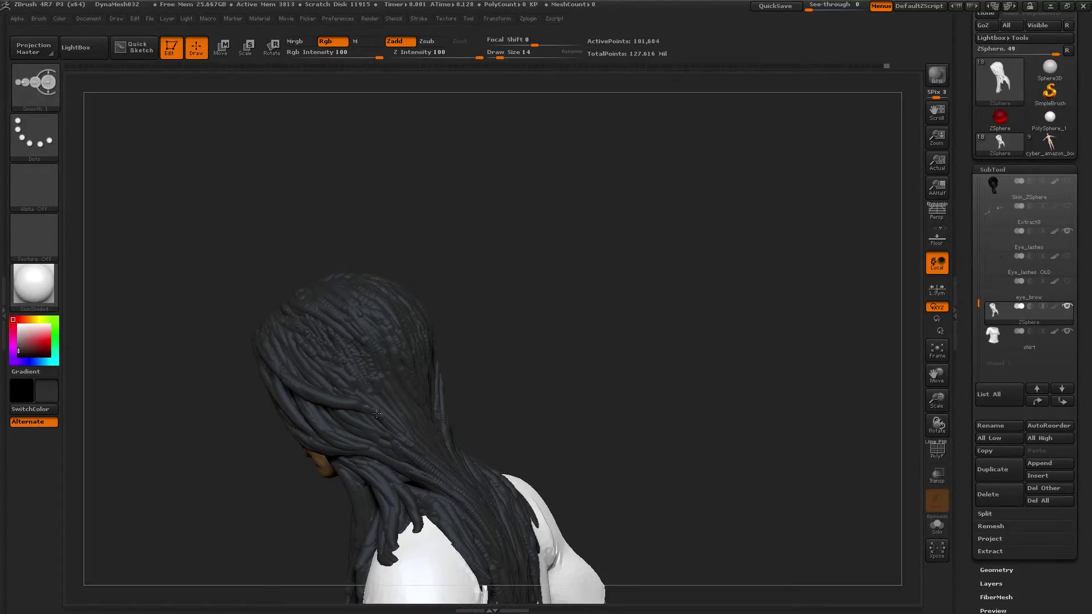
drag(500, 376, 524, 328)
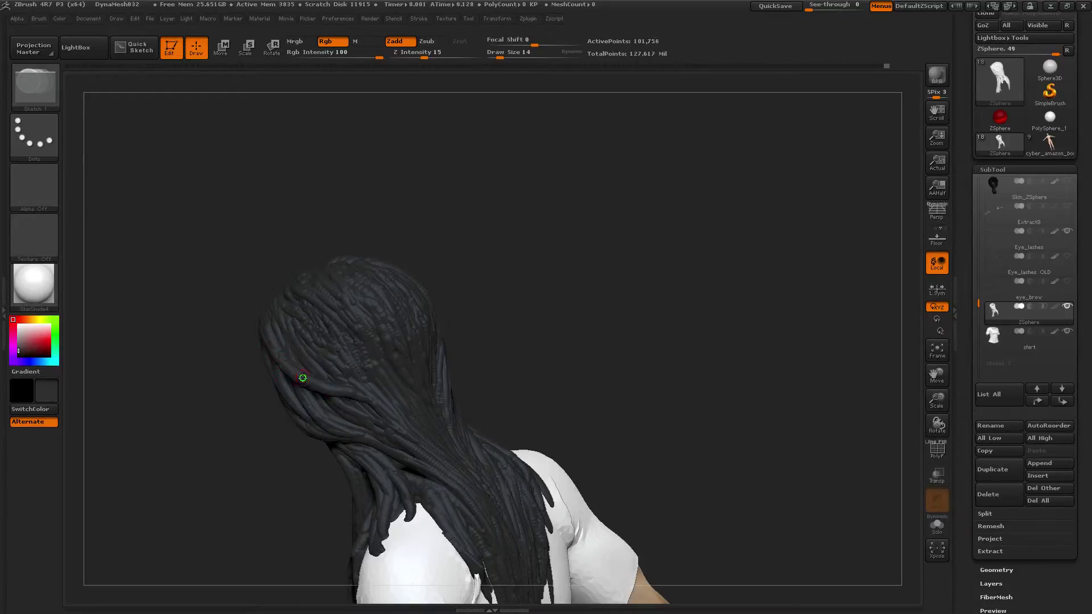
shift+drag(285, 362, 308, 380)
key(ctrl+z)
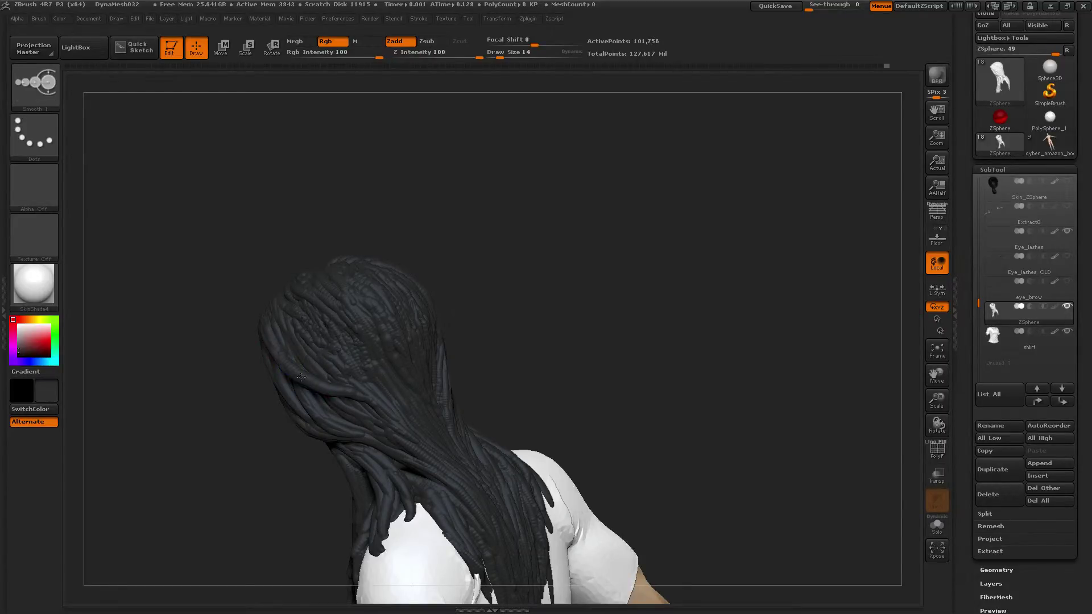
drag(232, 413, 243, 377)
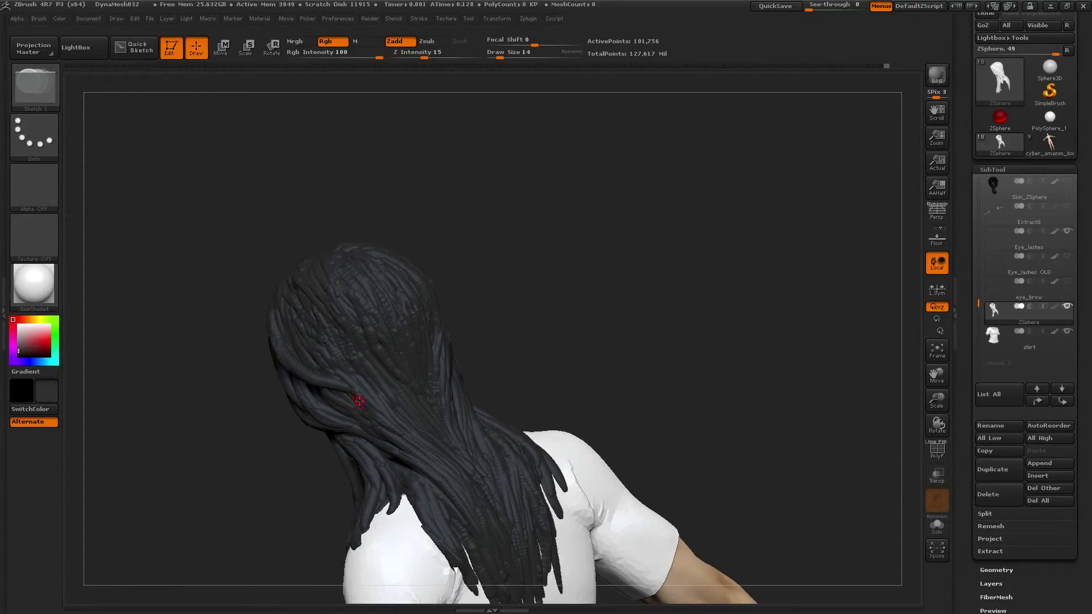
shift+drag(331, 386, 354, 393)
- Sketch and smooth strands across the back of the head between the left side and the nape
mouse_move(531, 310)
mouse_down()
mouse_move(520, 320)
mouse_move(541, 314)
mouse_move(299, 375)
mouse_up()
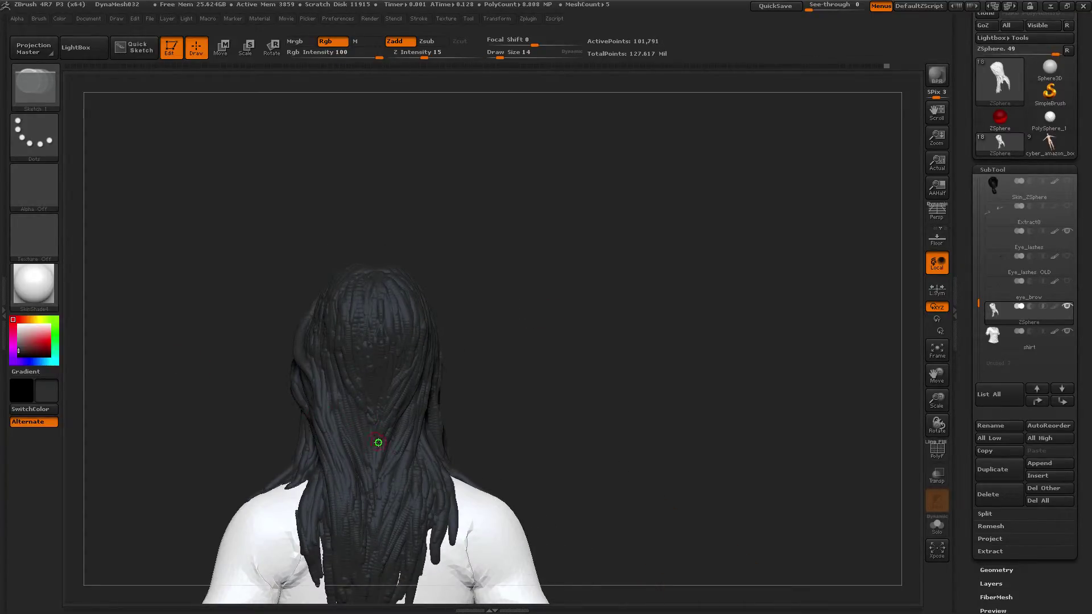
drag(379, 443, 334, 358)
mouse_move(341, 375)
shift+mouse_down()
mouse_move(367, 434)
mouse_move(328, 330)
shift+mouse_up()
alt+drag(233, 314, 228, 334)
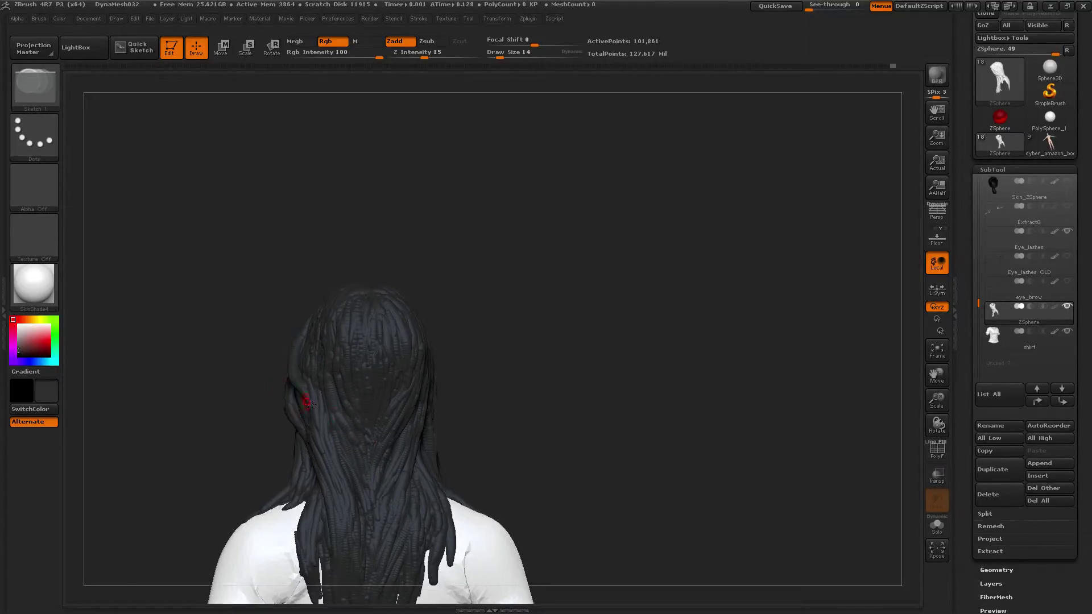
mouse_move(367, 451)
mouse_down()
mouse_move(326, 333)
mouse_move(336, 402)
mouse_up()
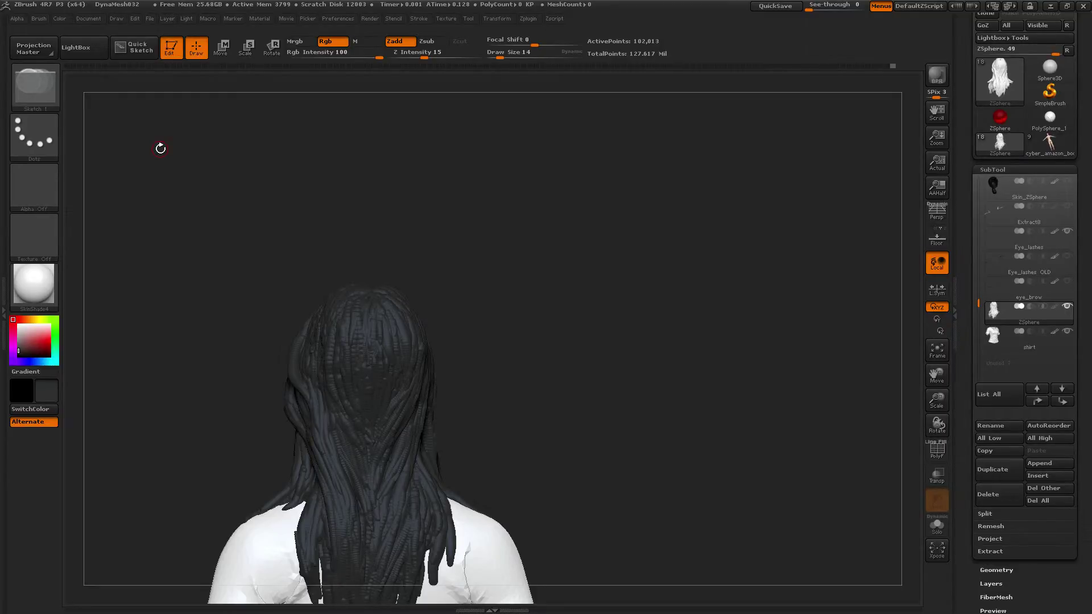
drag(208, 397, 241, 344)
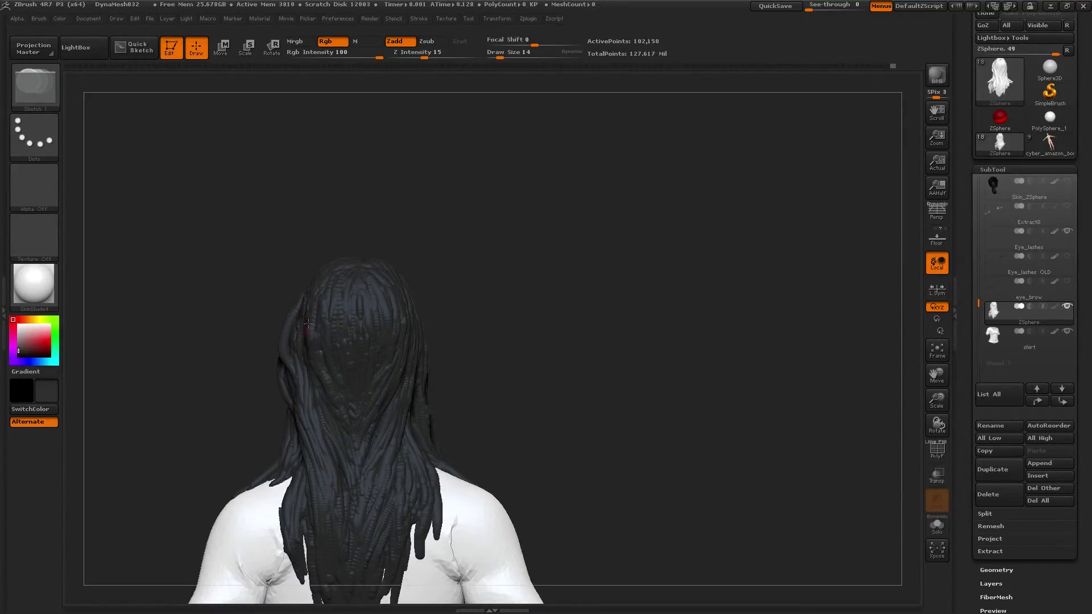
drag(239, 319, 295, 349)
- Reduce the draw size to 10 and sketch thinner strands down the back of the head
alt+drag(496, 288, 484, 269)
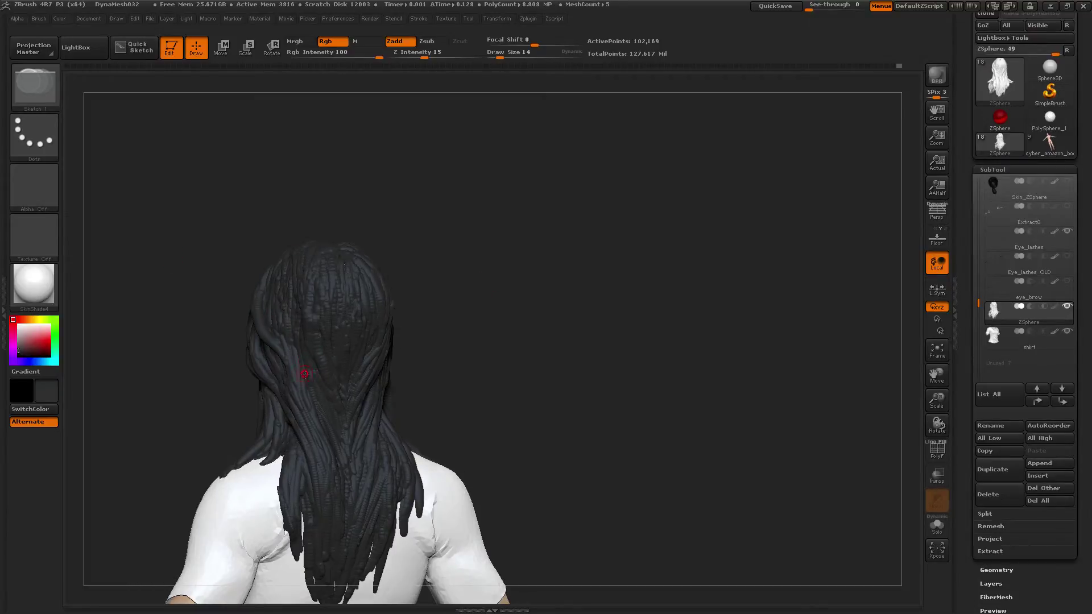
key(bracketleft)
key(bracketleft)
drag(356, 307, 326, 316)
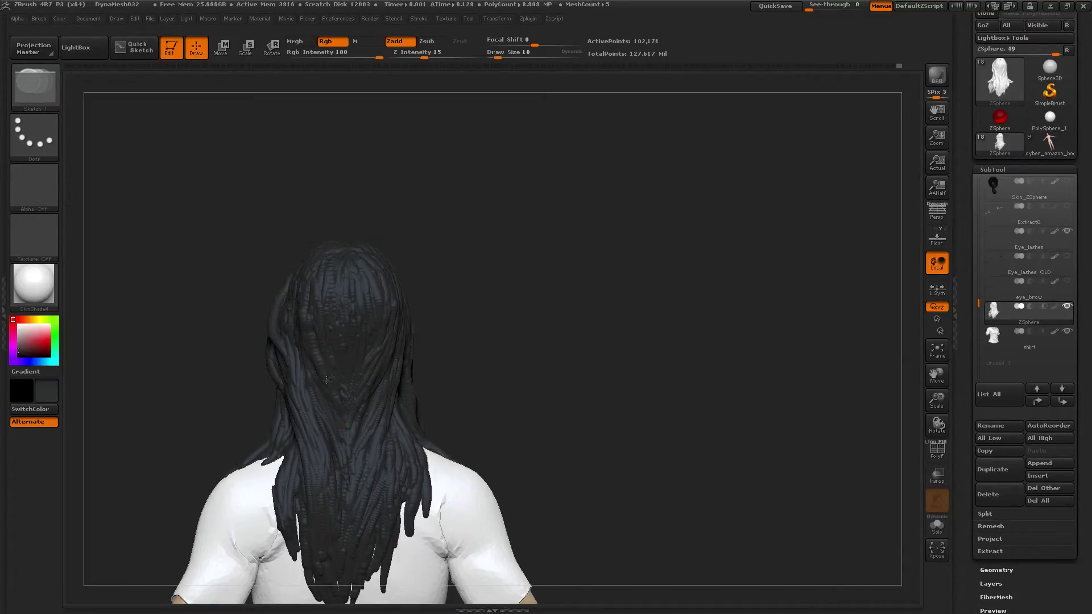
drag(214, 302, 342, 390)
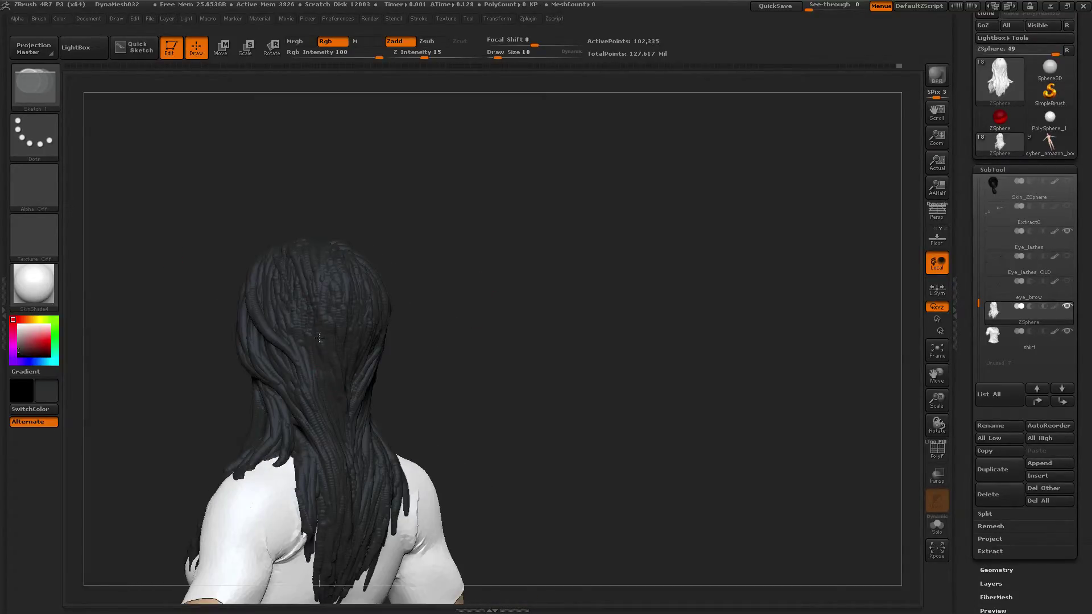
drag(423, 223, 503, 278)
drag(402, 354, 326, 315)
drag(436, 291, 346, 367)
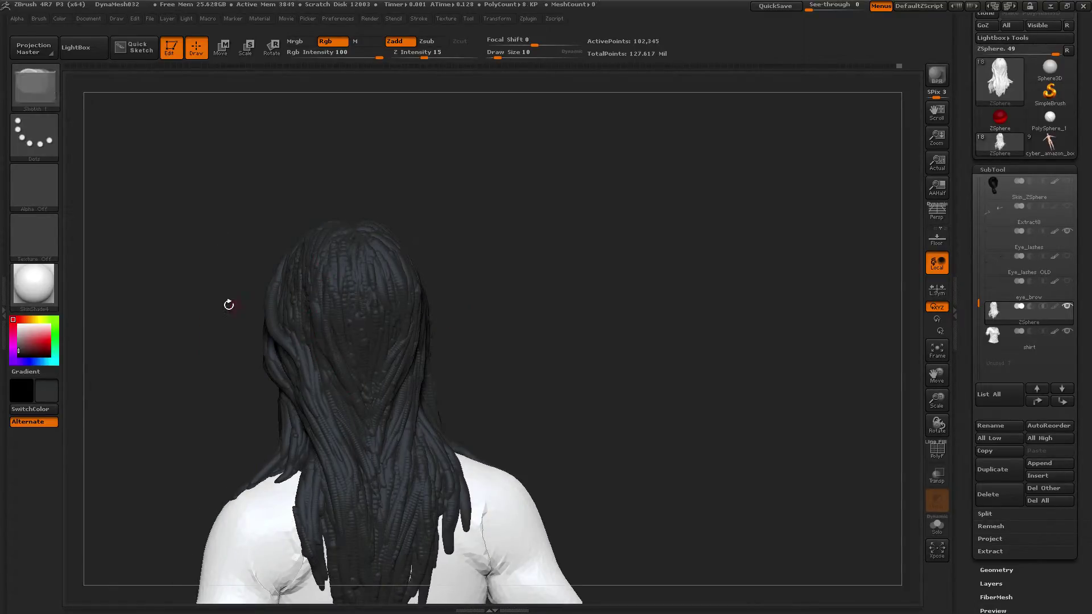
- Sketch long strands from the crown down the left half of the back of the head and smooth them
drag(227, 305, 171, 319)
shift+drag(327, 375, 329, 394)
mouse_move(299, 305)
mouse_down()
mouse_move(329, 394)
mouse_move(313, 382)
mouse_move(334, 418)
mouse_move(315, 374)
mouse_up()
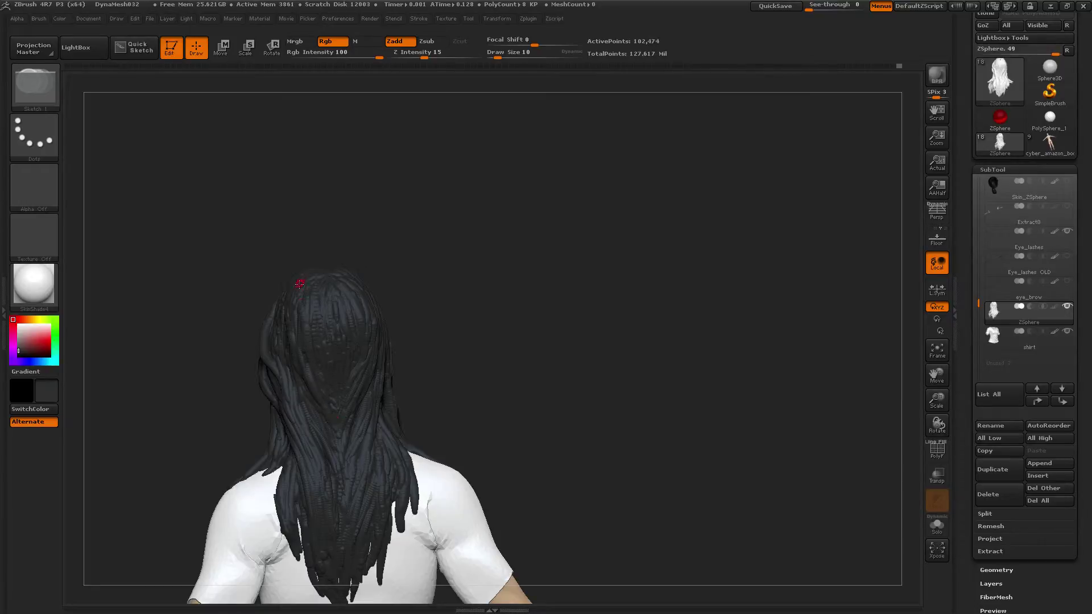
drag(303, 281, 321, 353)
mouse_move(172, 245)
mouse_down()
mouse_move(196, 254)
mouse_move(178, 256)
mouse_up()
shift+drag(287, 376, 299, 376)
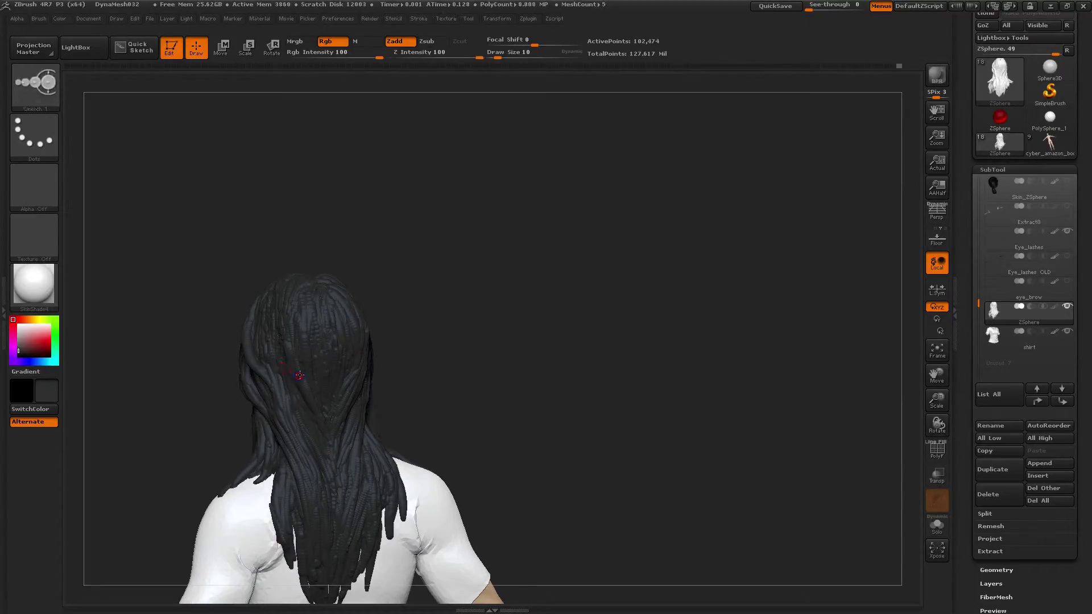
- Fill the middle of the back of the head with strands running toward the nape and smooth their lower ends
drag(446, 318, 414, 324)
drag(324, 370, 326, 404)
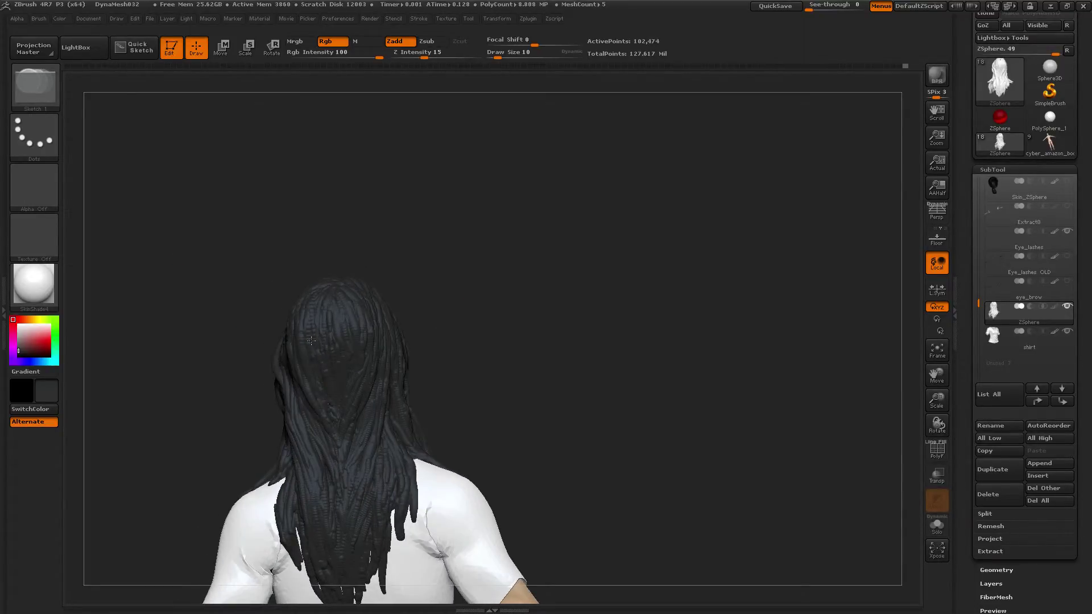
drag(313, 312, 332, 406)
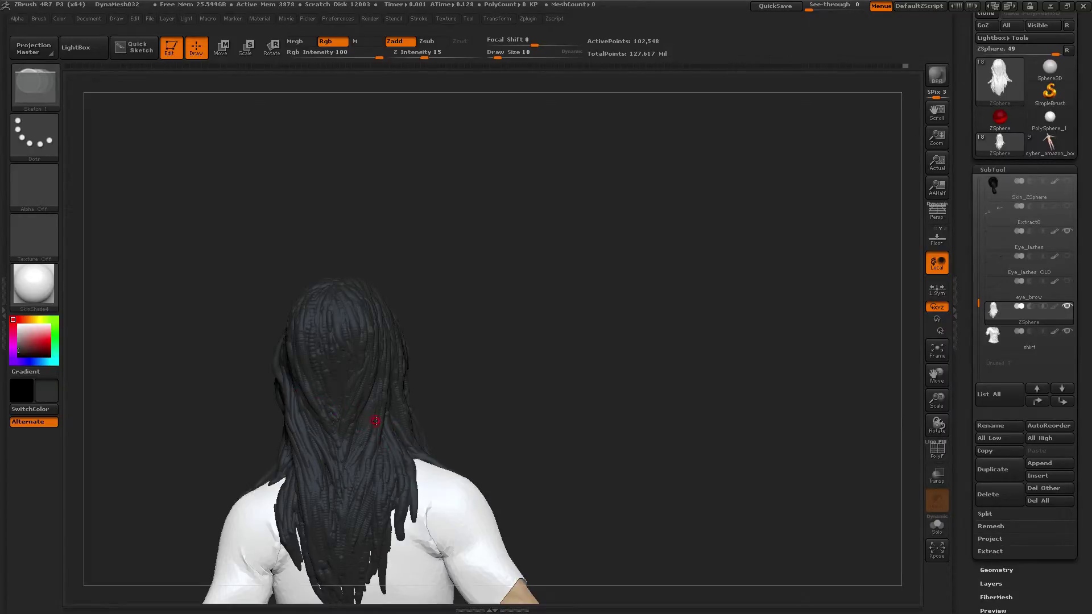
drag(491, 336, 369, 337)
shift+drag(329, 415, 327, 427)
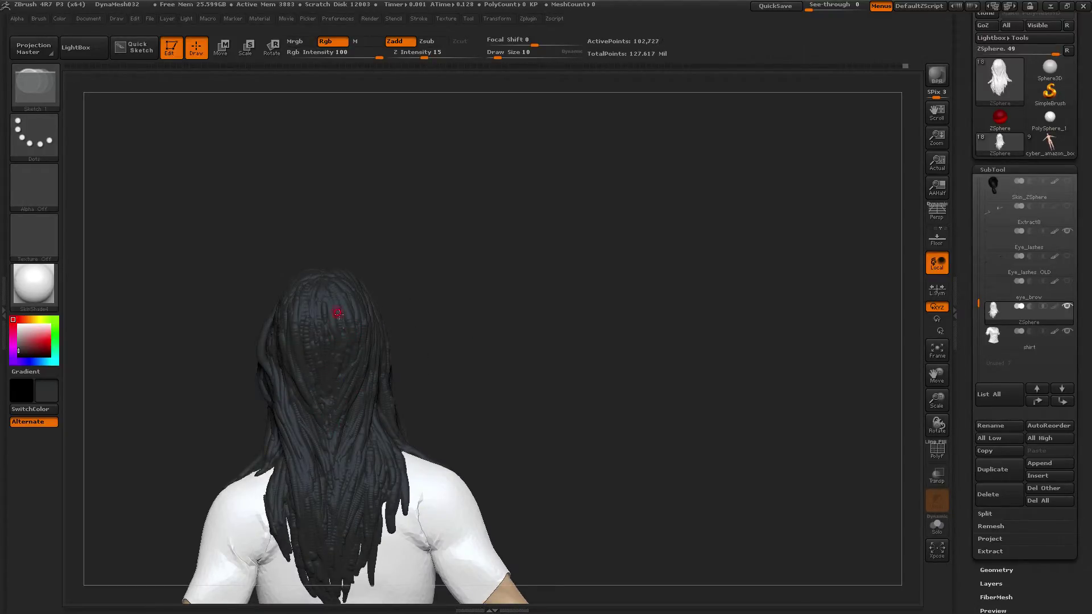
- Thicken the hair above the nape with further strands where the two side sections meet
drag(458, 314, 450, 335)
mouse_move(329, 404)
mouse_down()
mouse_move(338, 331)
mouse_move(335, 376)
mouse_up()
drag(442, 347, 459, 327)
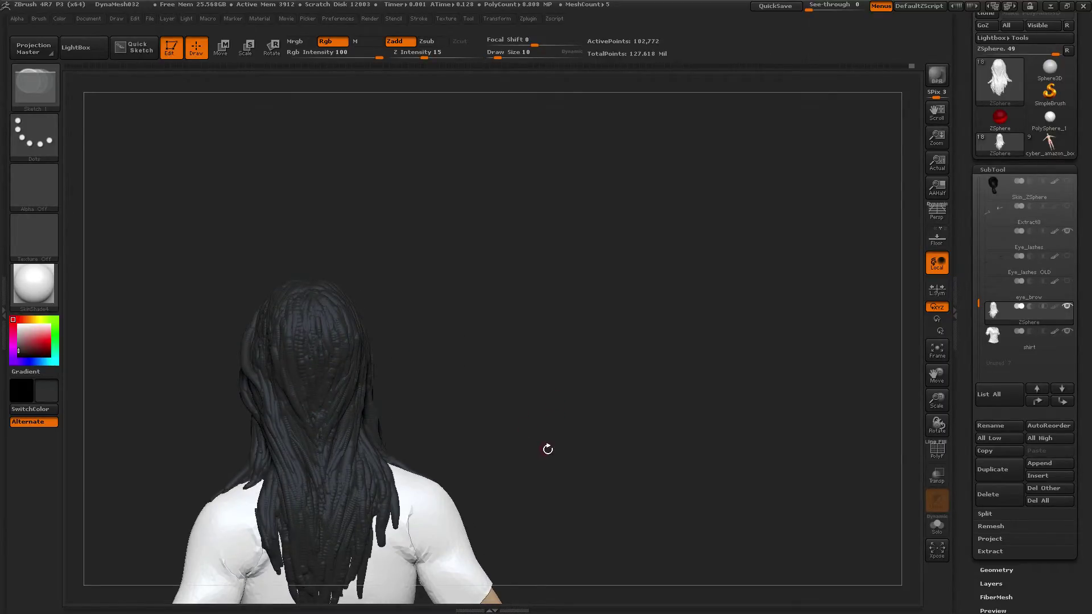
mouse_move(404, 364)
mouse_down()
mouse_move(446, 307)
mouse_move(489, 316)
mouse_move(483, 283)
mouse_move(478, 312)
mouse_move(350, 279)
mouse_move(449, 307)
mouse_move(306, 395)
mouse_up()
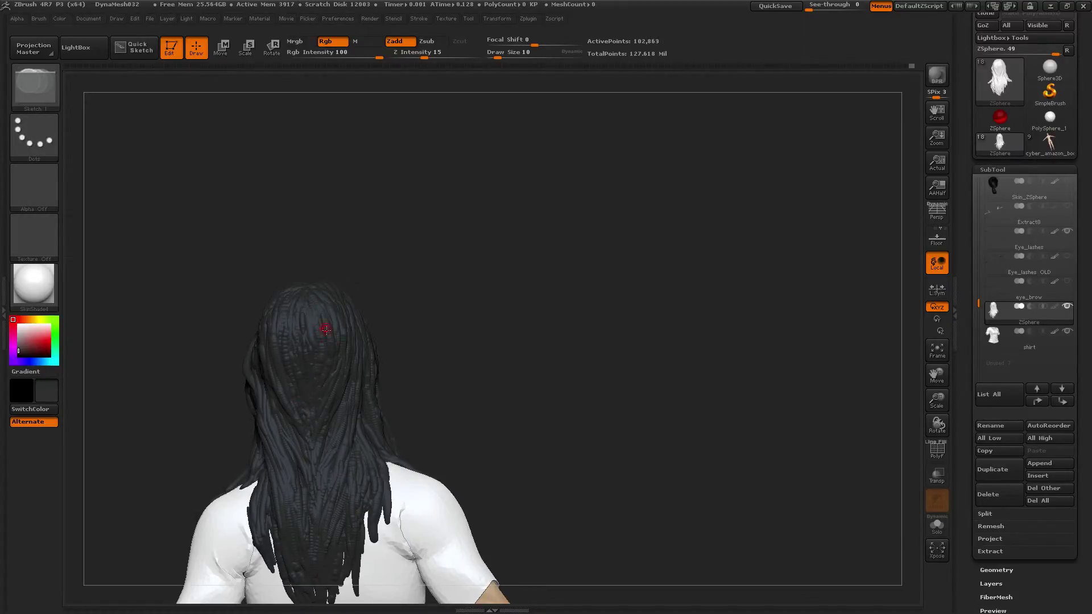
key(shift)
mouse_move(461, 324)
mouse_down()
mouse_move(435, 266)
mouse_move(196, 259)
mouse_up()
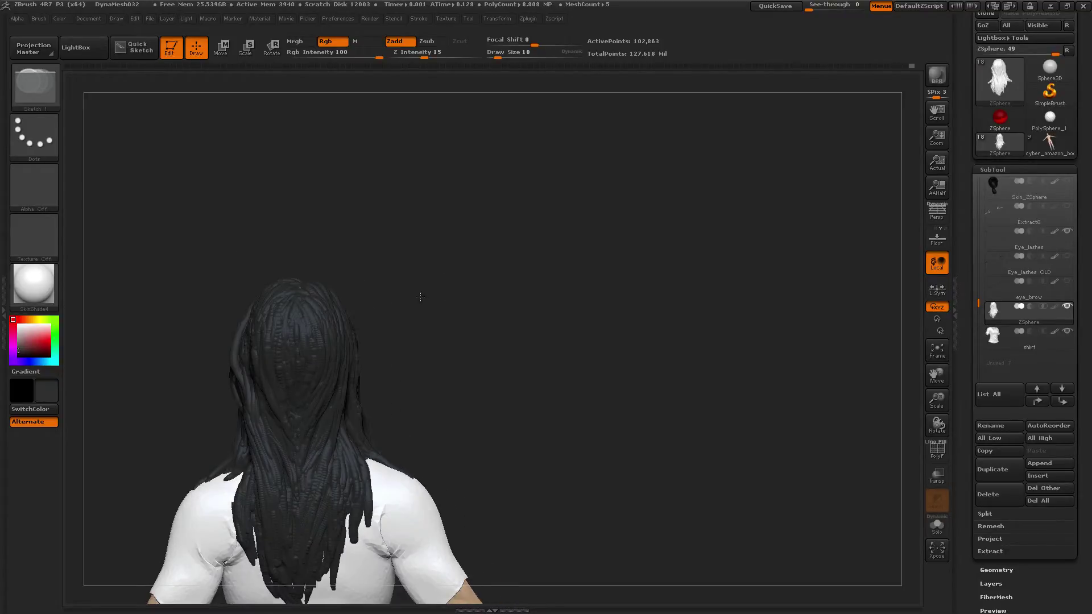
- Add strands from the upper left of the back of the head toward the nape and smooth them
drag(417, 296, 421, 318)
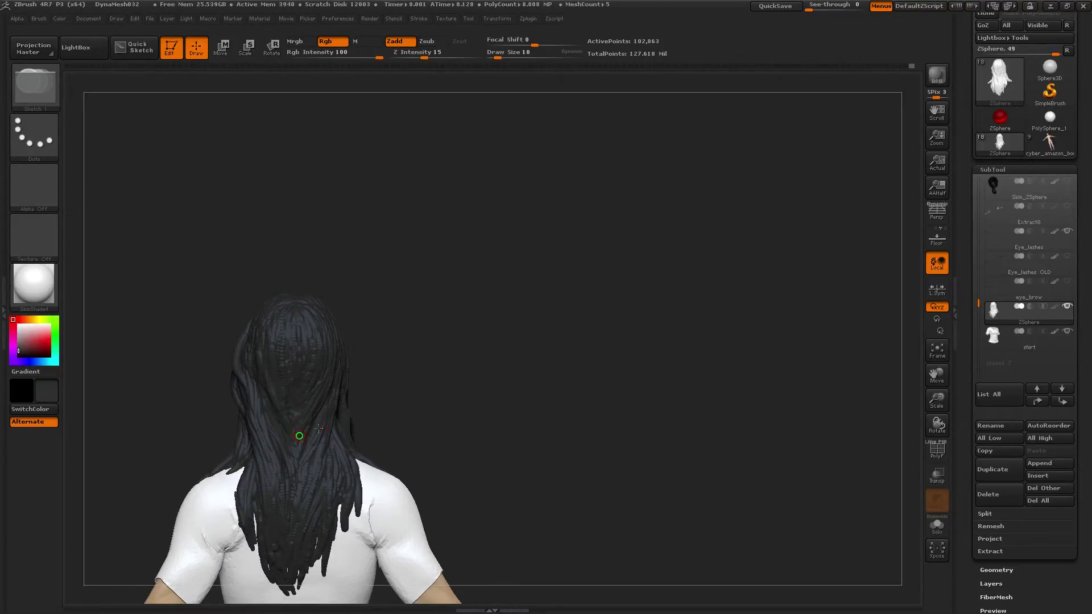
alt+drag(392, 398, 399, 385)
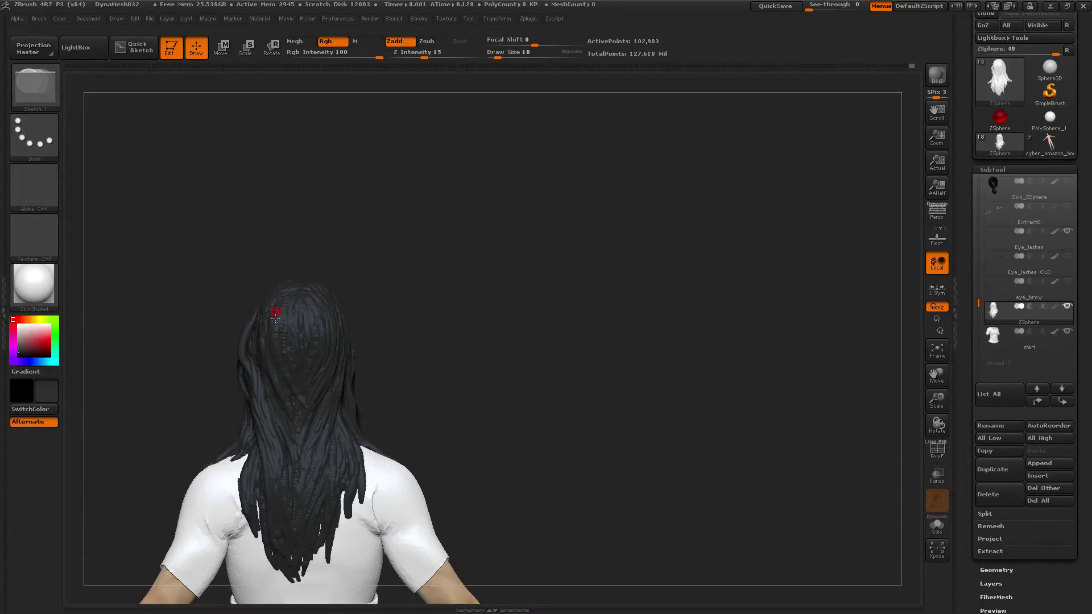
key(shift)
drag(422, 316, 431, 308)
key(shift)
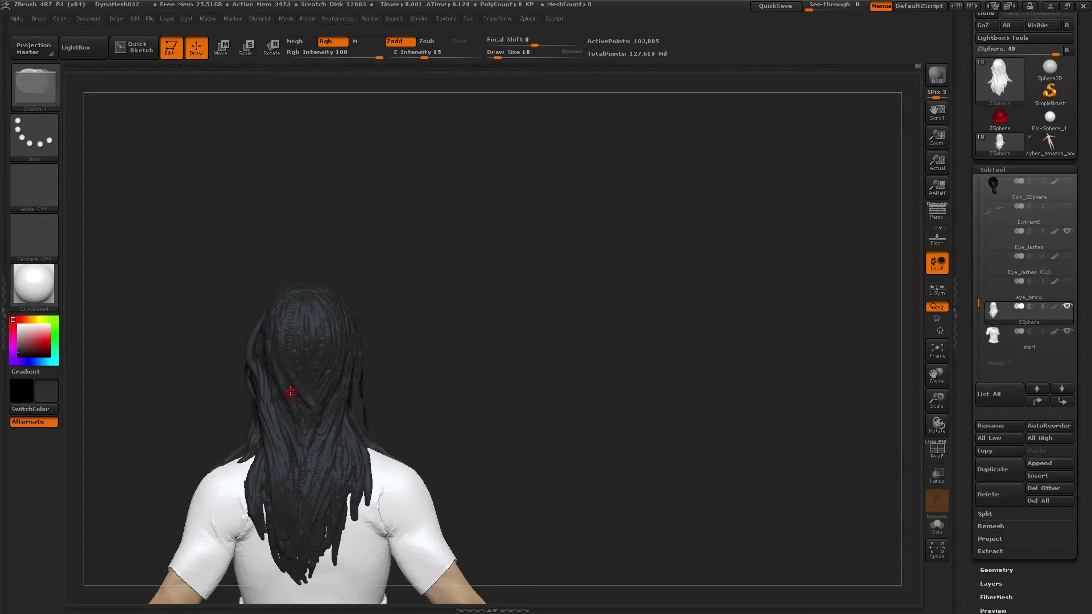
shift+drag(287, 300, 284, 336)
- Sketch strands down the right half of the back of the head and smooth them into the nape
alt+drag(429, 303, 426, 273)
key(shift)
mouse_move(435, 368)
mouse_down()
mouse_move(381, 371)
mouse_move(438, 351)
mouse_move(481, 364)
mouse_up()
drag(938, 403, 899, 443)
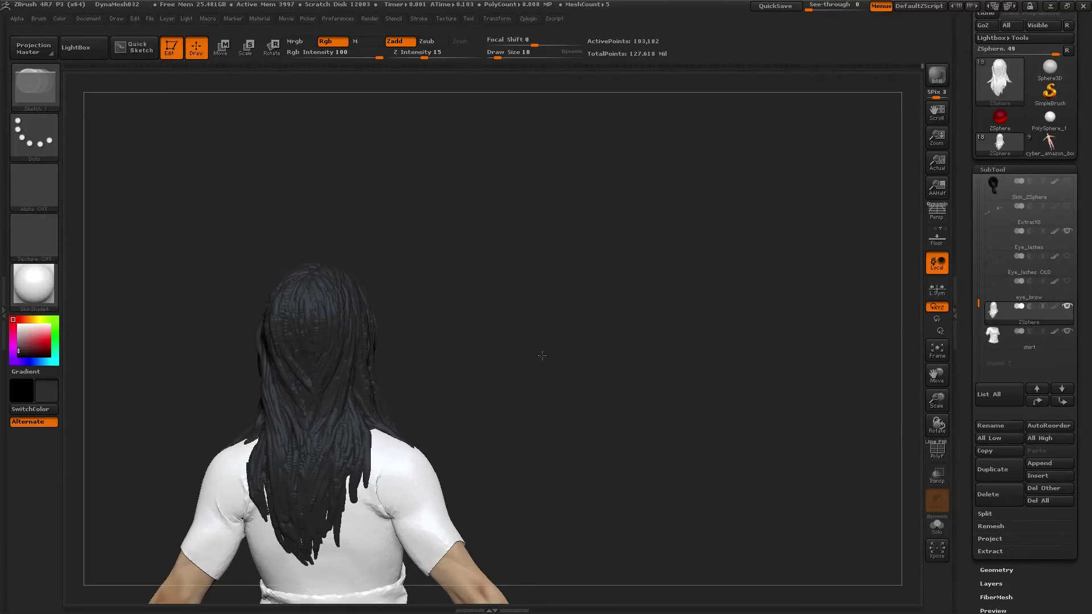
mouse_move(541, 356)
mouse_down()
mouse_move(552, 326)
mouse_move(350, 388)
mouse_move(347, 410)
mouse_up()
shift+drag(384, 331, 358, 378)
drag(497, 338, 502, 323)
shift+drag(345, 385, 351, 398)
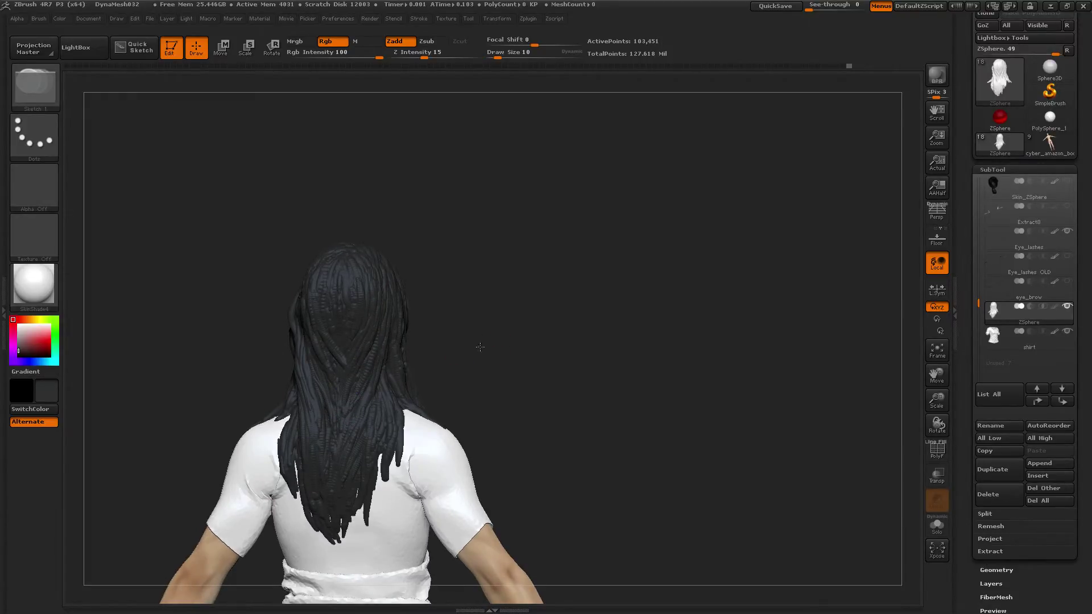
- Sketch short strands down the middle of the hair below the nape and smooth them into the surrounding hair
drag(480, 346, 494, 373)
shift+drag(346, 412, 343, 399)
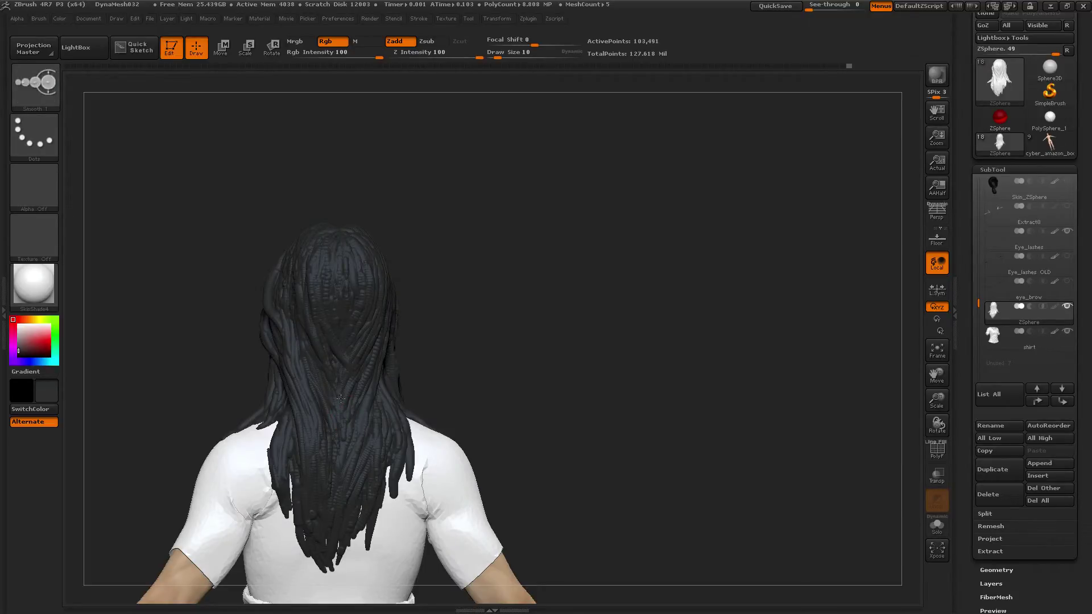
mouse_move(470, 359)
alt+mouse_down()
mouse_move(490, 325)
mouse_move(477, 350)
alt+mouse_up()
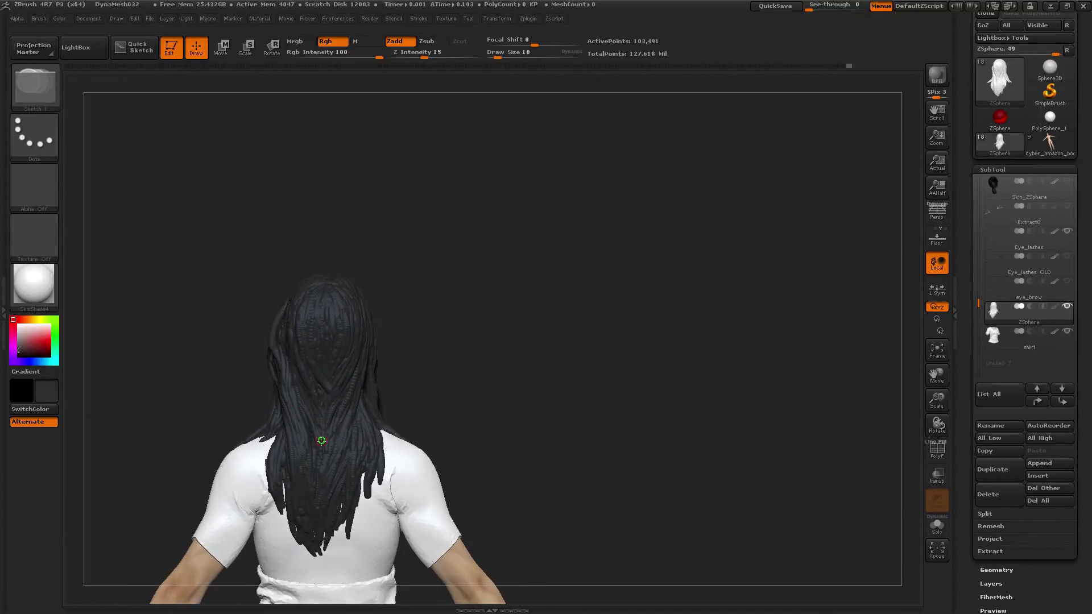
drag(322, 442, 319, 468)
drag(332, 421, 320, 459)
mouse_move(345, 387)
mouse_down()
mouse_move(323, 445)
mouse_move(323, 431)
mouse_up()
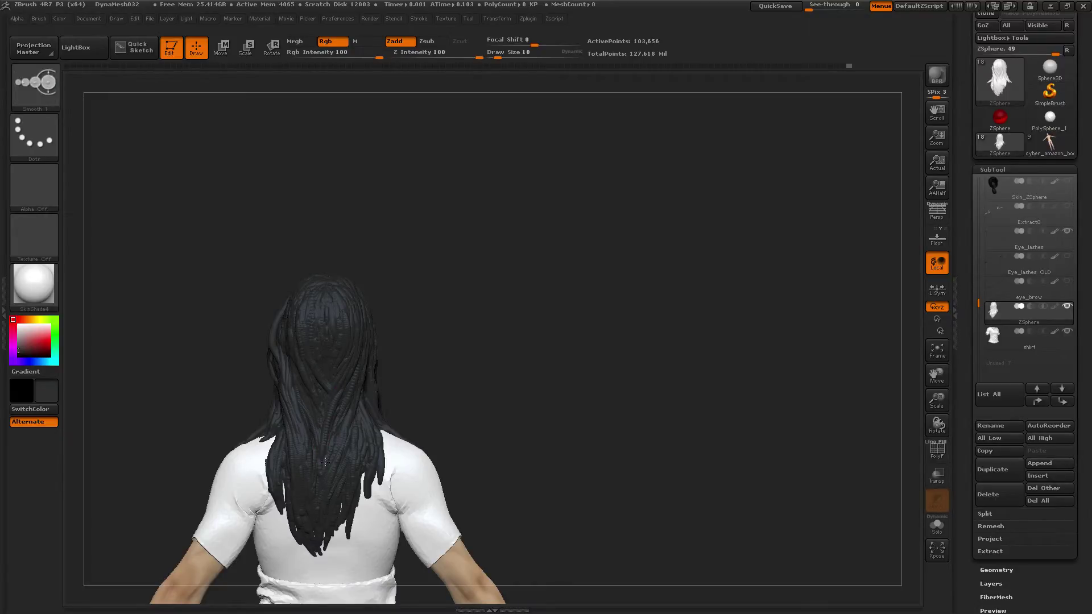
drag(342, 392, 326, 457)
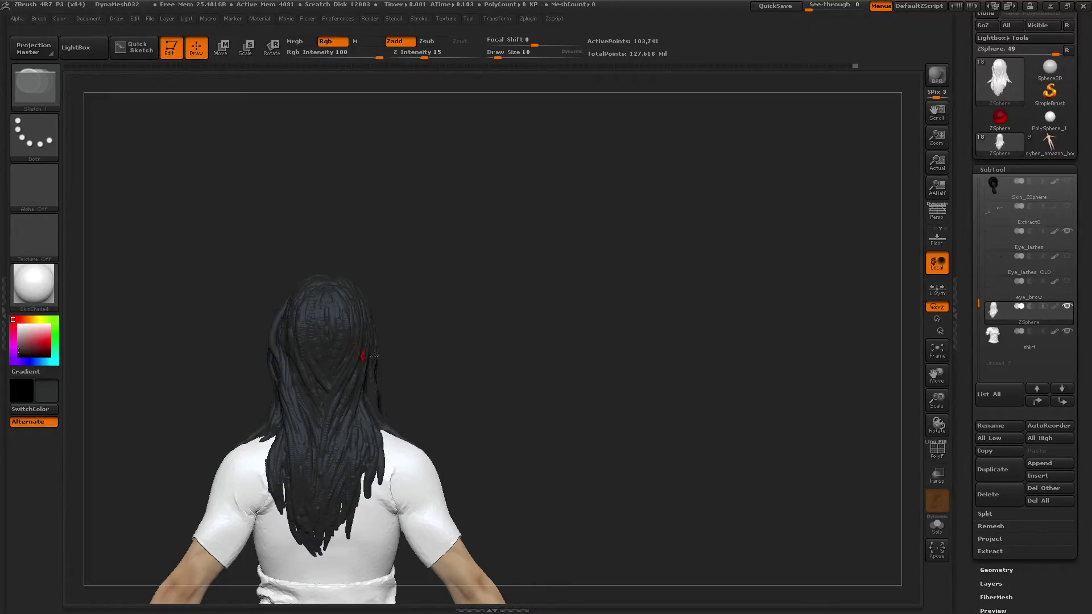
- Sketch strands from the left half of the back of the head diagonally toward the nape
mouse_move(474, 340)
mouse_down()
mouse_move(469, 357)
mouse_move(470, 324)
mouse_move(353, 292)
mouse_up()
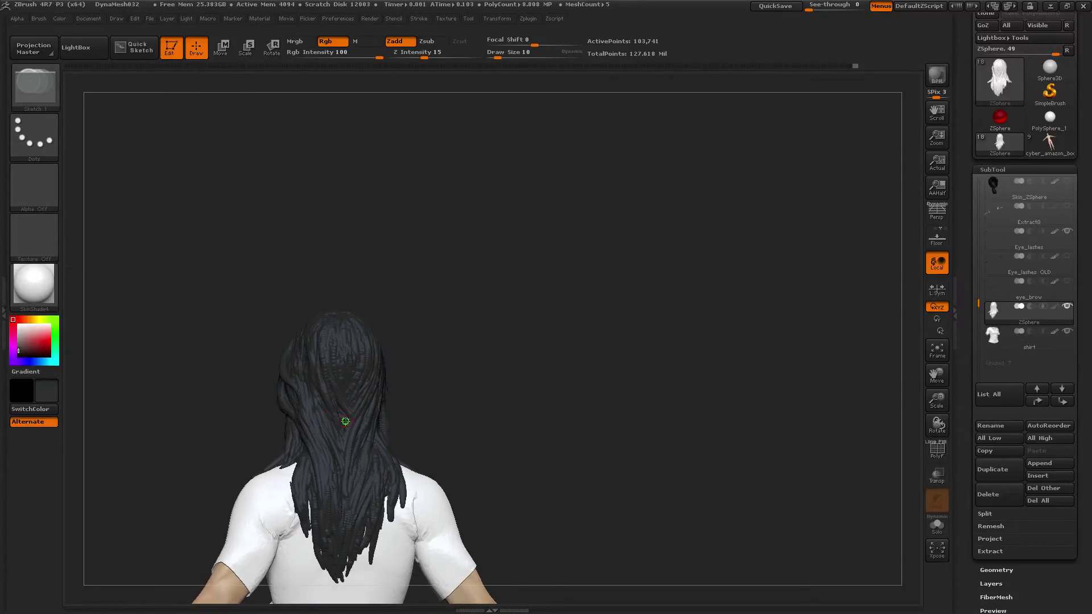
drag(464, 361, 169, 302)
drag(444, 346, 212, 339)
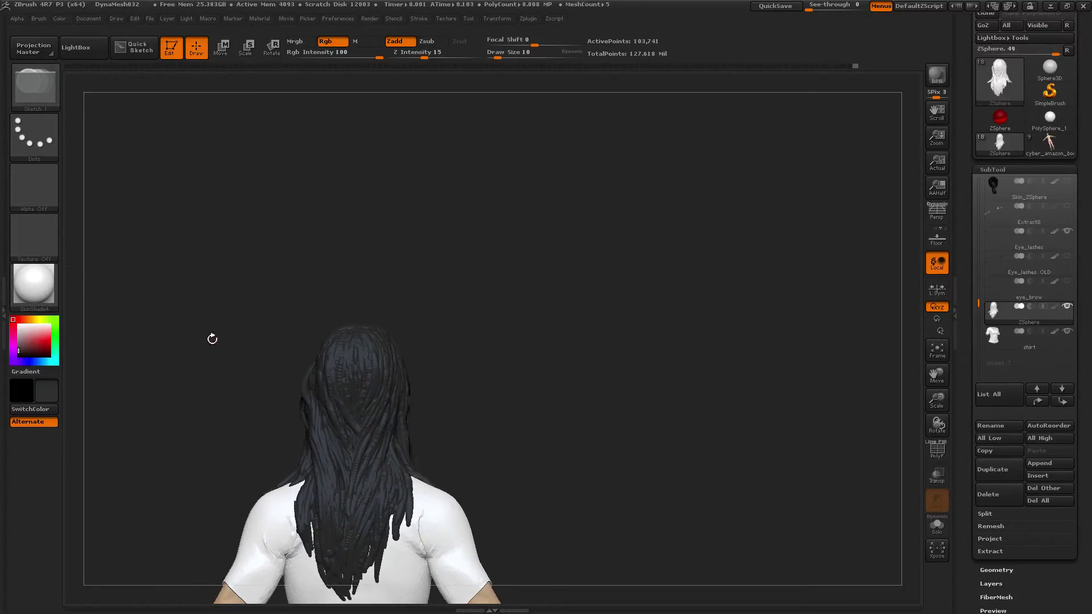
drag(340, 411, 359, 443)
drag(326, 357, 347, 441)
drag(462, 330, 465, 311)
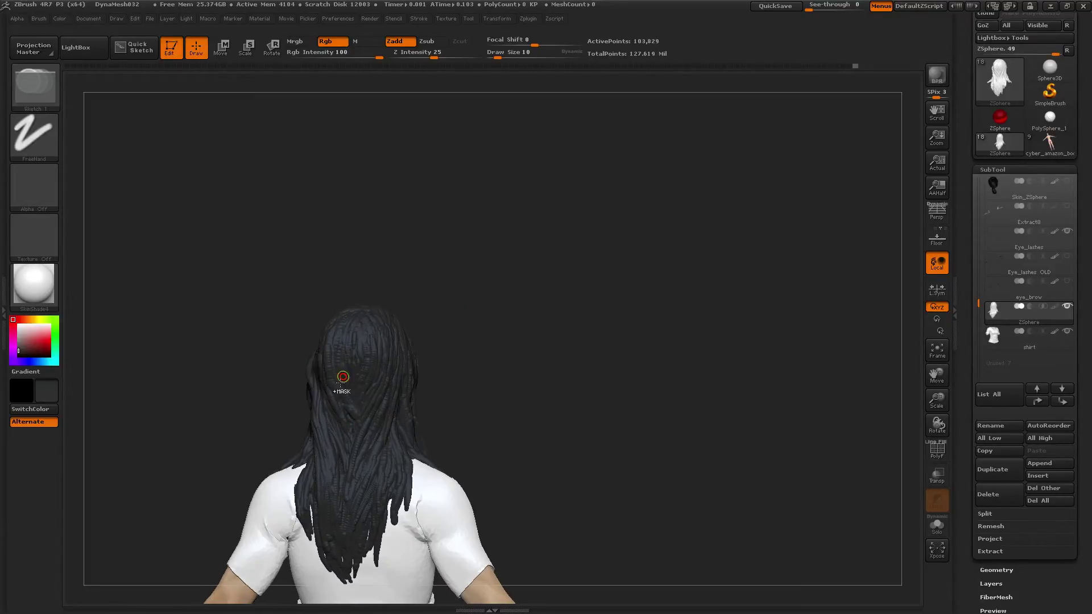
drag(344, 377, 356, 425)
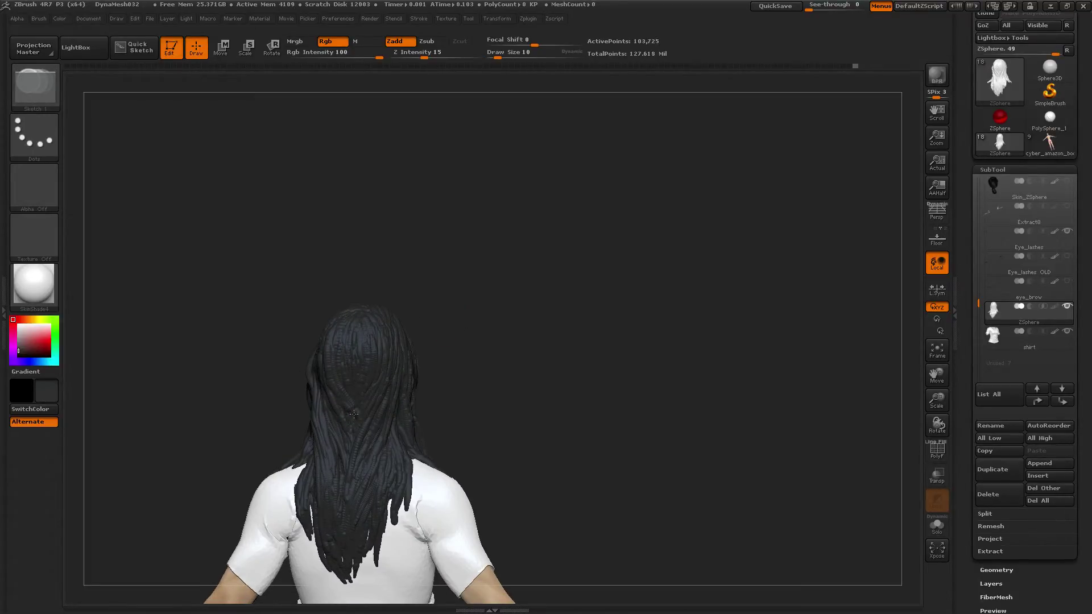
- Add strands at the centre of the back of the head, where the two side sections meet, and smooth them
drag(464, 386, 488, 354)
mouse_move(367, 396)
mouse_down()
mouse_move(355, 446)
mouse_move(364, 403)
mouse_up()
drag(433, 318, 503, 338)
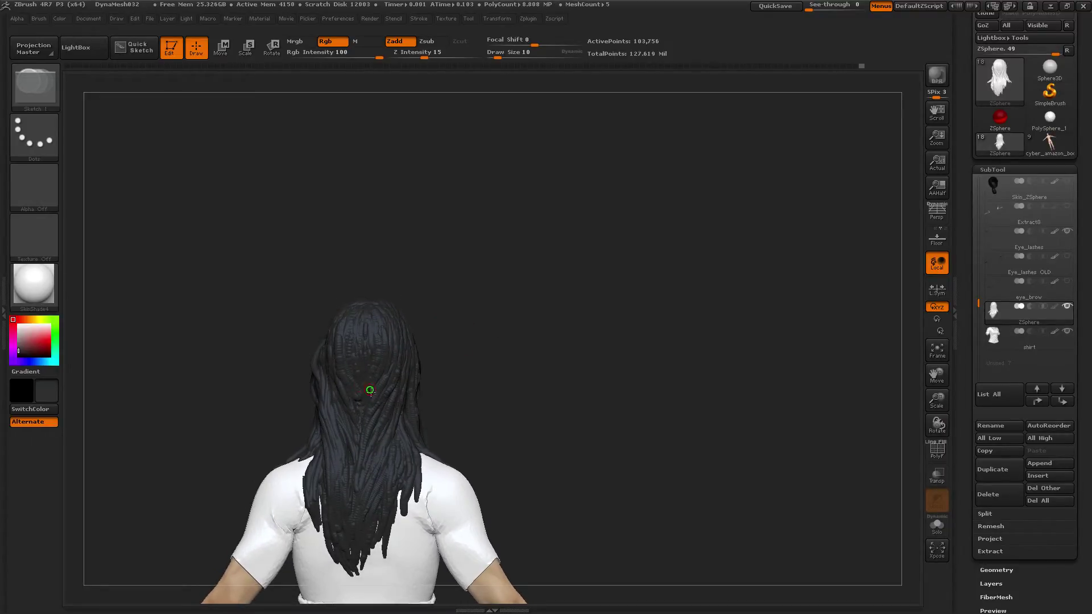
key(shift)
alt+drag(483, 354, 494, 354)
drag(348, 397, 364, 444)
key(ctrl+z)
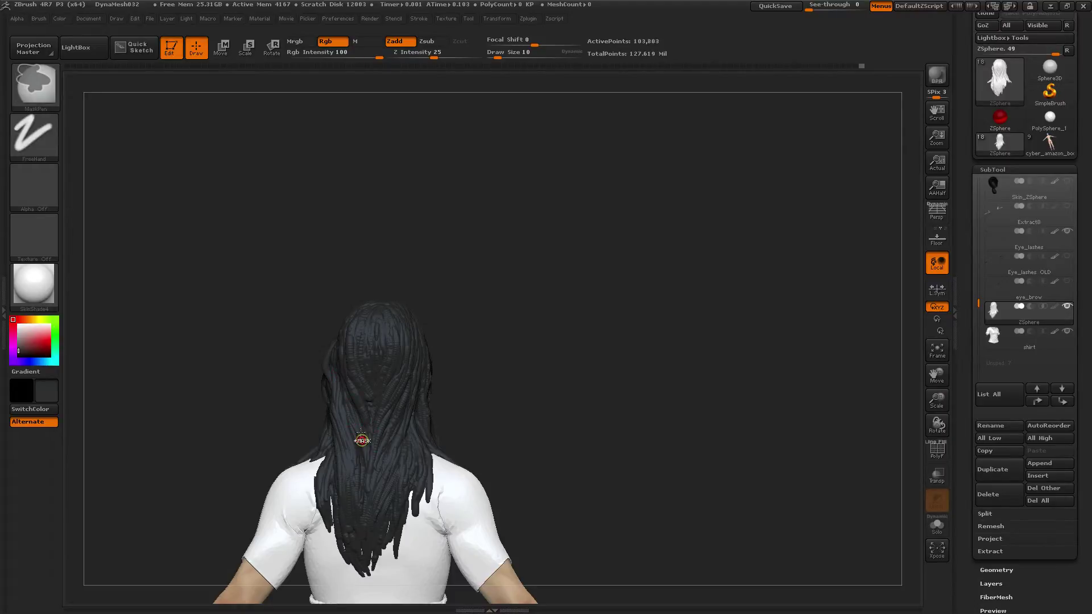
drag(334, 369, 371, 422)
key(ctrl+z)
- Reduce the draw size to 9 and sketch a strand down the left half of the back of the head, smoothing it
key([)
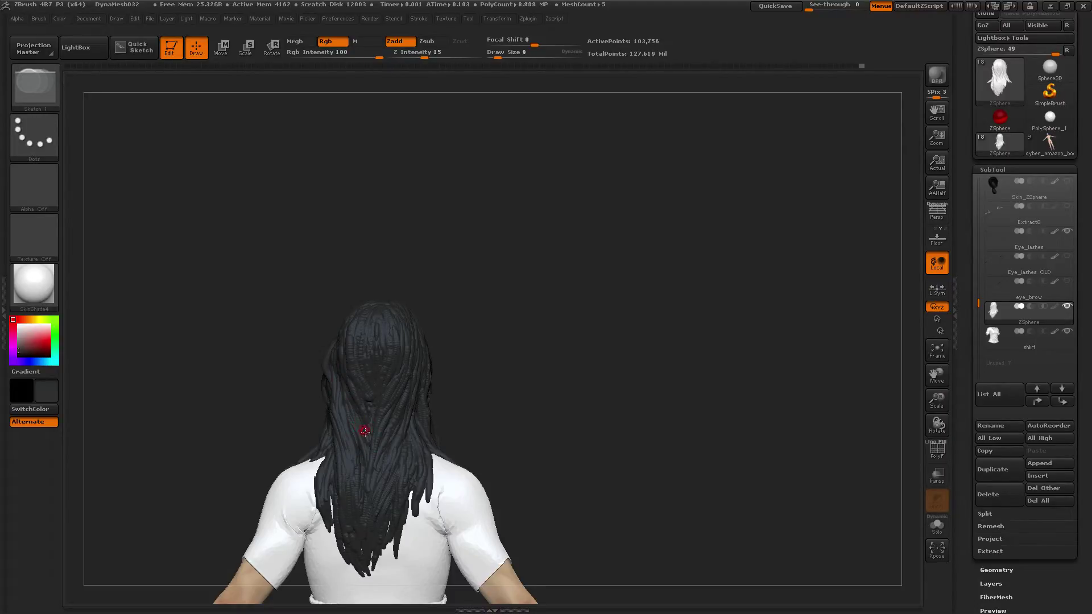
drag(349, 377, 350, 391)
key(ctrl+z)
drag(338, 349, 348, 400)
mouse_move(287, 330)
mouse_down()
mouse_move(285, 342)
mouse_move(322, 354)
mouse_up()
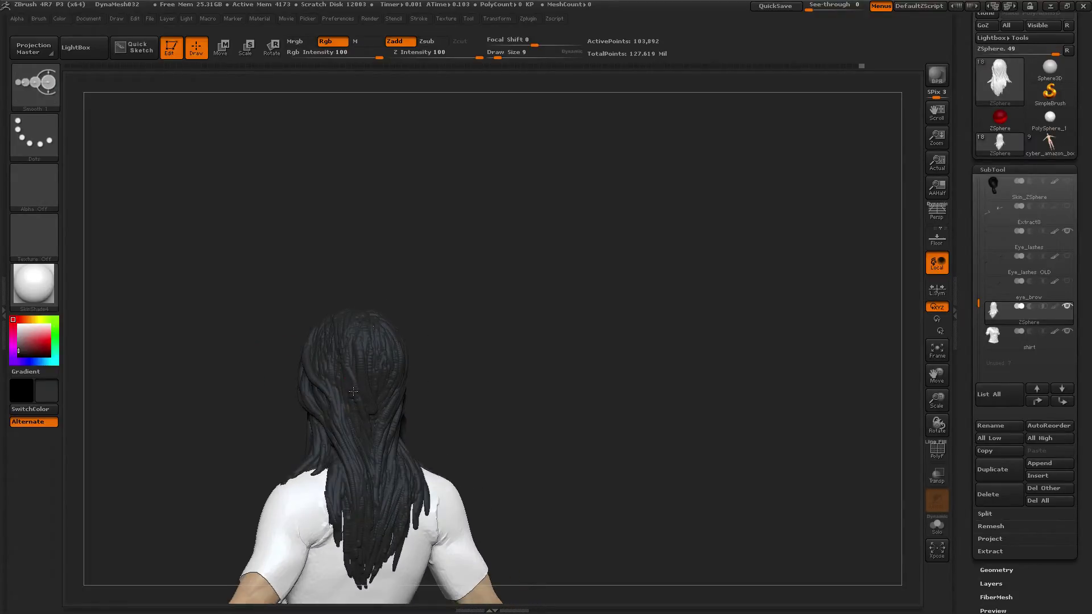
drag(487, 361, 471, 381)
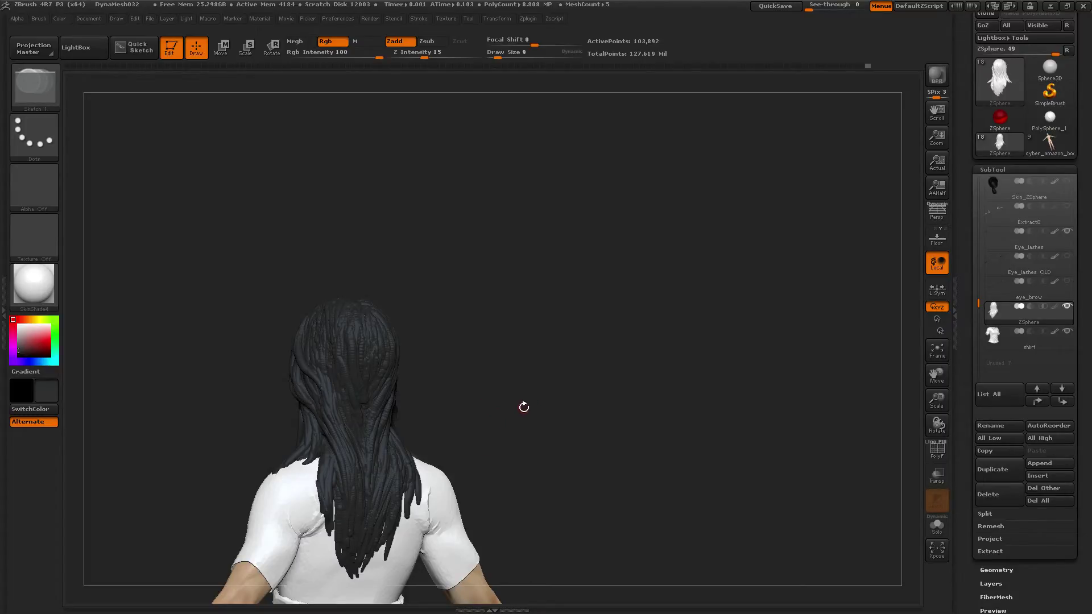
- Thicken the junction above the nape with thinner strands from the left half of the back of the head and smooth them
drag(524, 377, 362, 421)
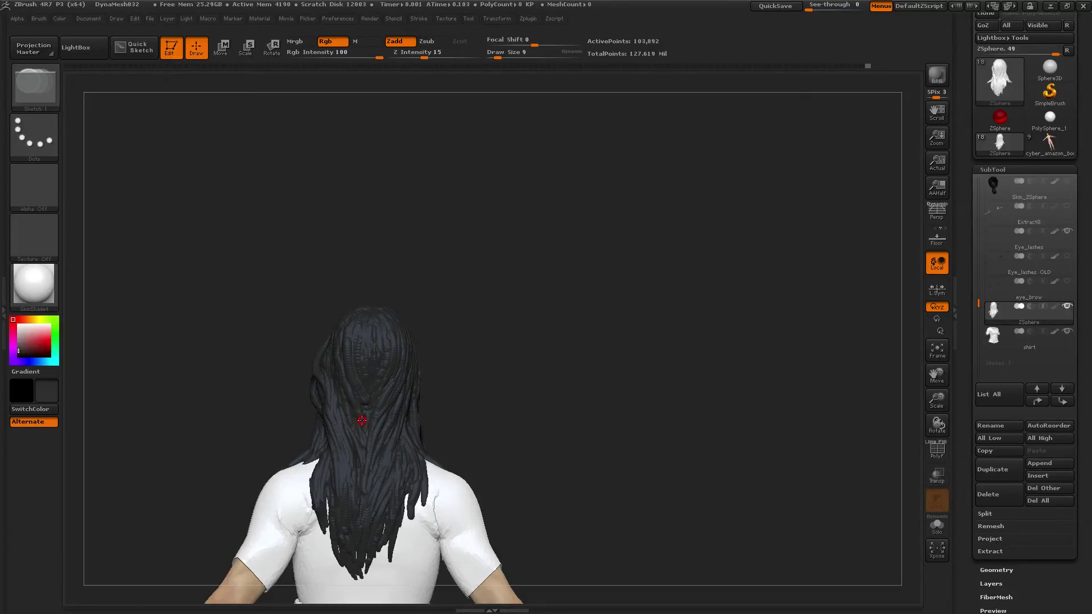
key(shift)
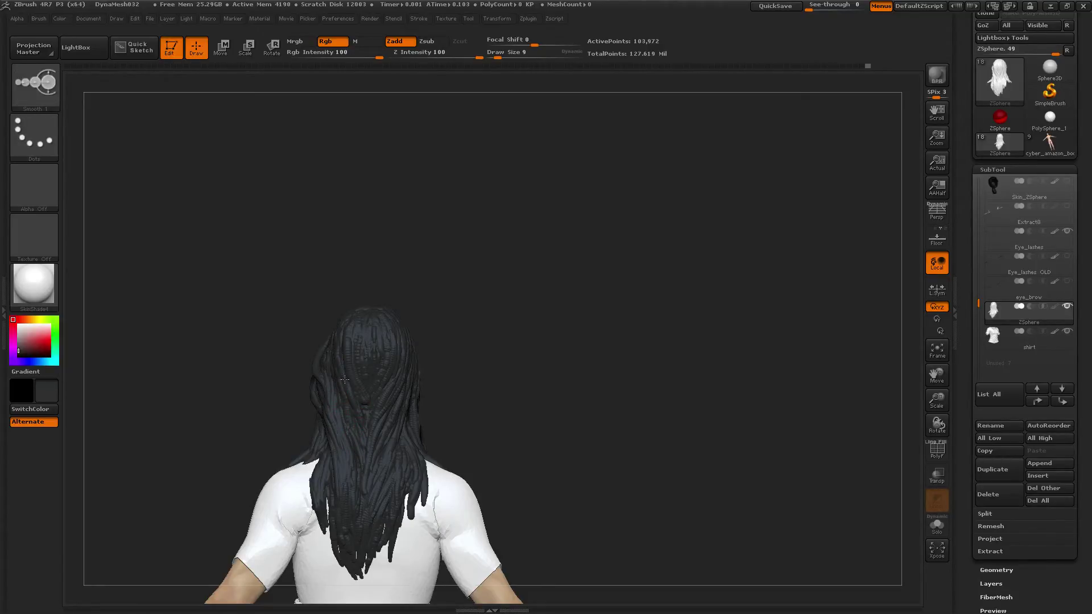
mouse_move(281, 325)
mouse_down()
mouse_move(271, 319)
mouse_move(270, 336)
mouse_move(270, 322)
mouse_up()
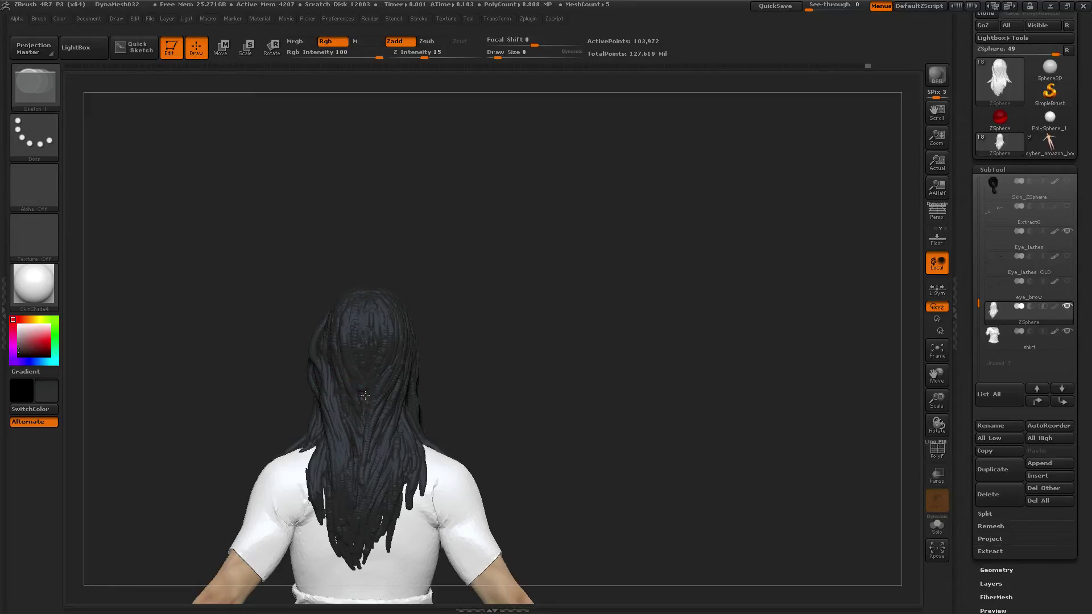
key(shift)
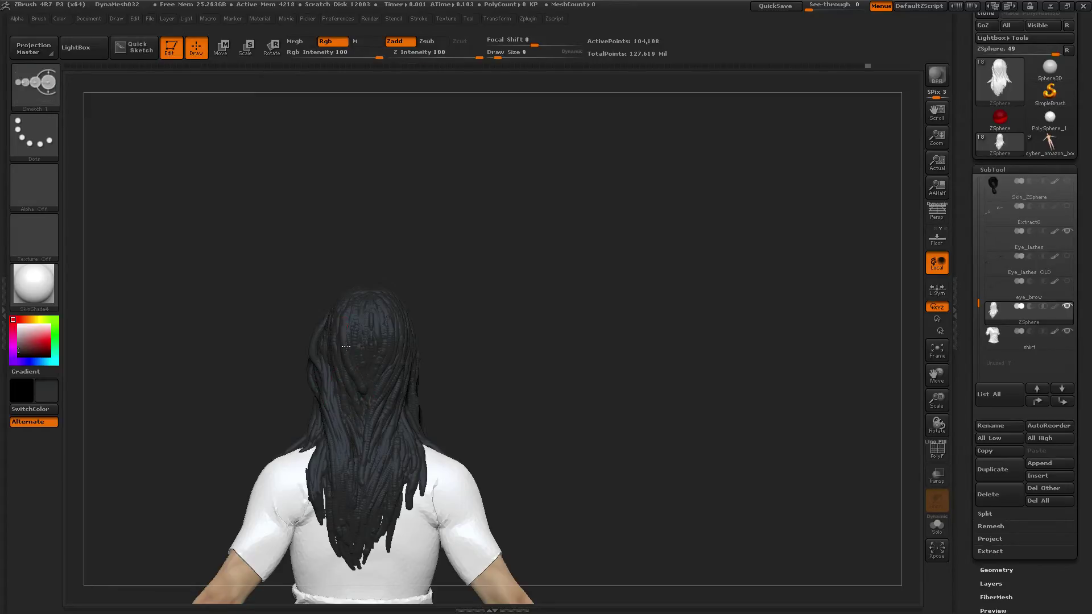
mouse_move(449, 373)
mouse_down()
mouse_move(512, 324)
mouse_move(516, 427)
mouse_up()
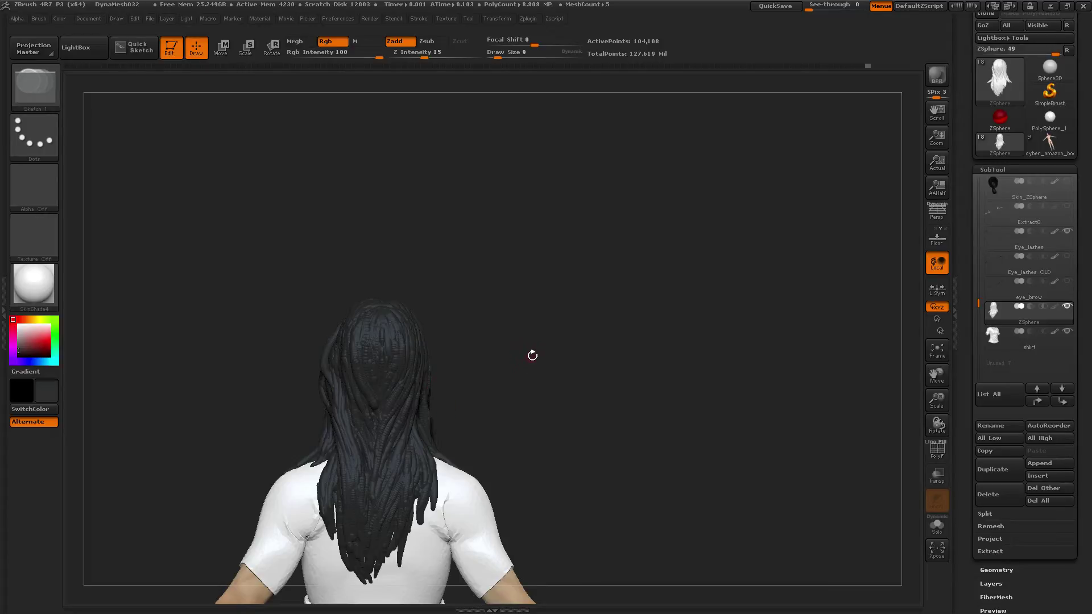
- Sketch strands from the left of the central junction down into the nape and smooth them
mouse_move(533, 342)
alt+mouse_down()
mouse_move(559, 357)
mouse_move(512, 334)
mouse_move(483, 337)
alt+mouse_up()
key(shift)
drag(382, 395, 400, 430)
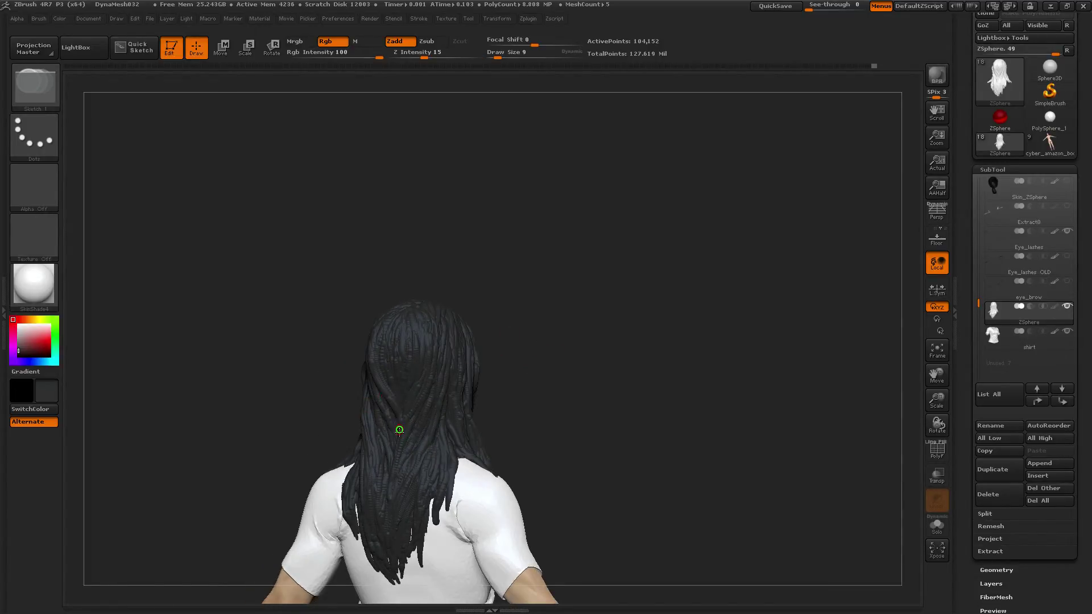
shift+drag(376, 393, 402, 424)
drag(287, 390, 292, 383)
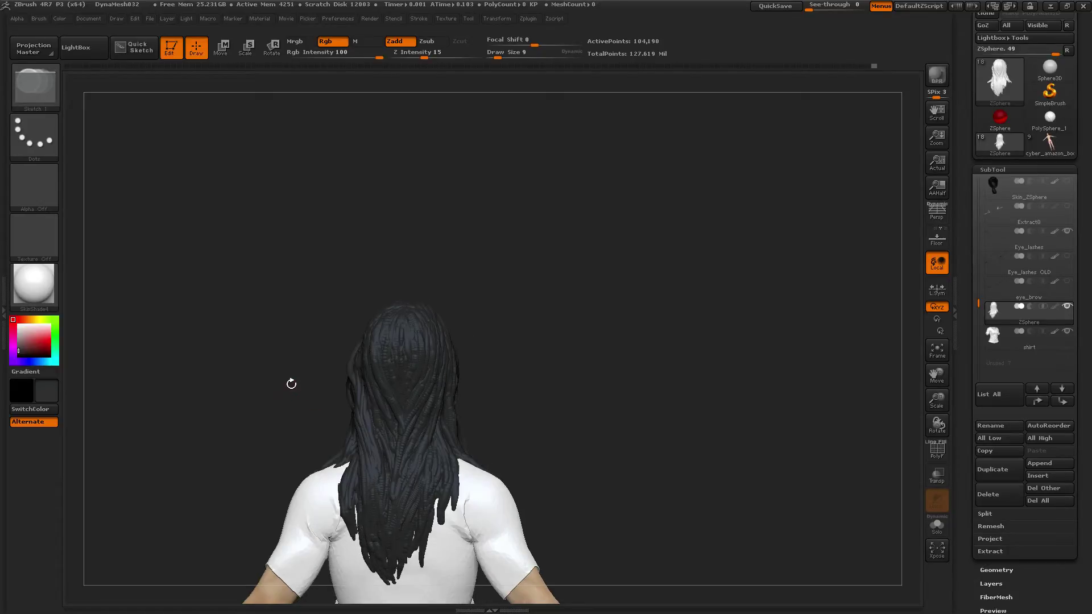
key(shift)
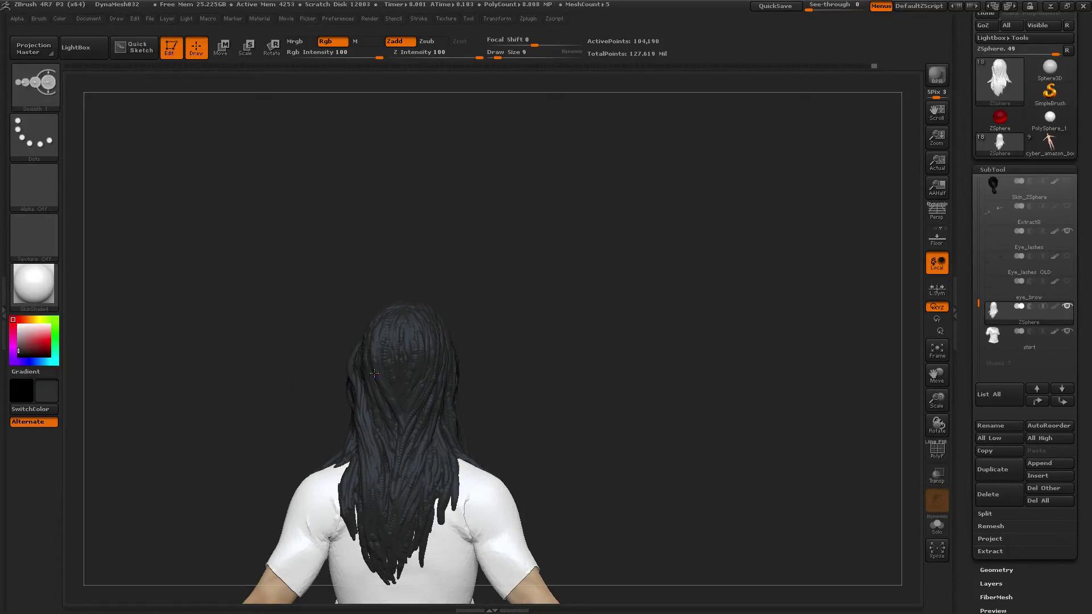
- Add and smooth strands on the upper back of the head, working up to the rear of the crown
mouse_move(292, 361)
mouse_down()
mouse_move(279, 359)
mouse_move(322, 358)
mouse_move(306, 358)
mouse_move(302, 335)
mouse_move(286, 335)
mouse_up()
key(shift)
key(shift)
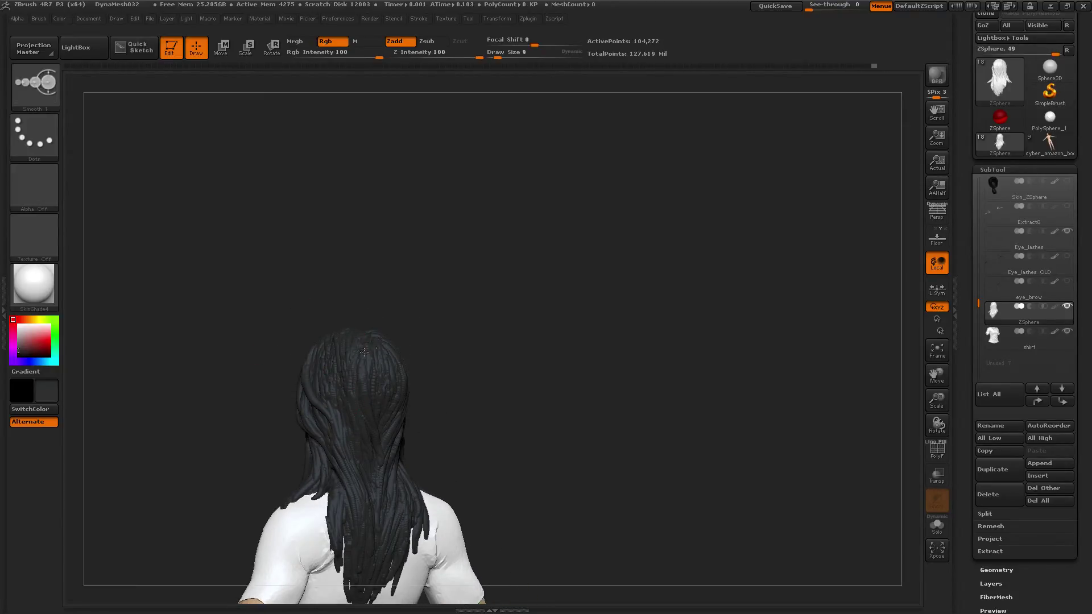
mouse_move(439, 348)
mouse_down()
mouse_move(444, 383)
mouse_move(481, 356)
mouse_move(353, 394)
mouse_up()
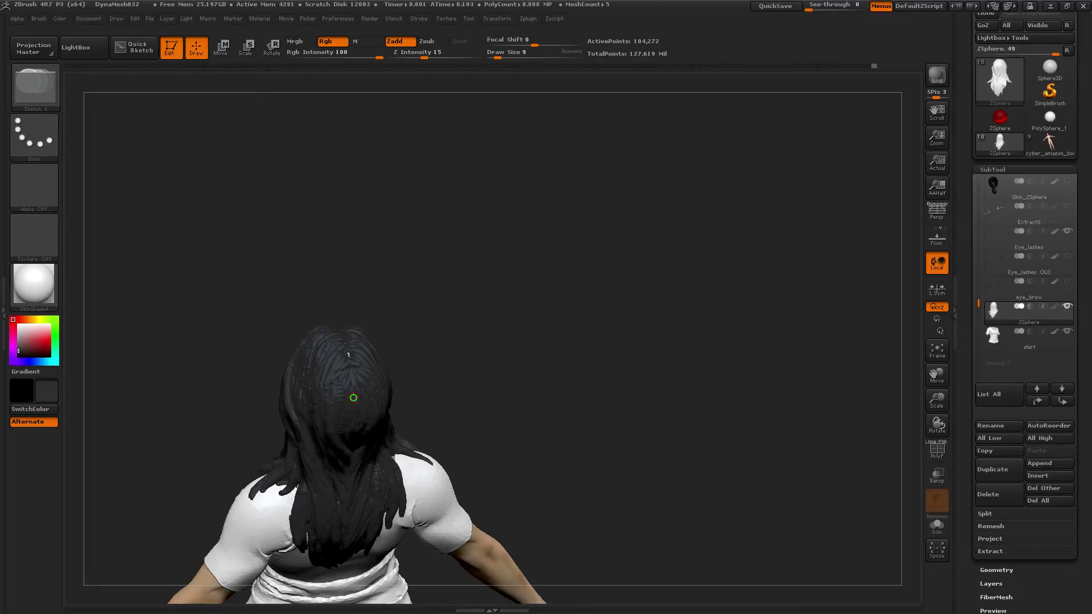
key(shift)
mouse_move(461, 334)
mouse_down()
mouse_move(364, 407)
mouse_move(344, 360)
mouse_up()
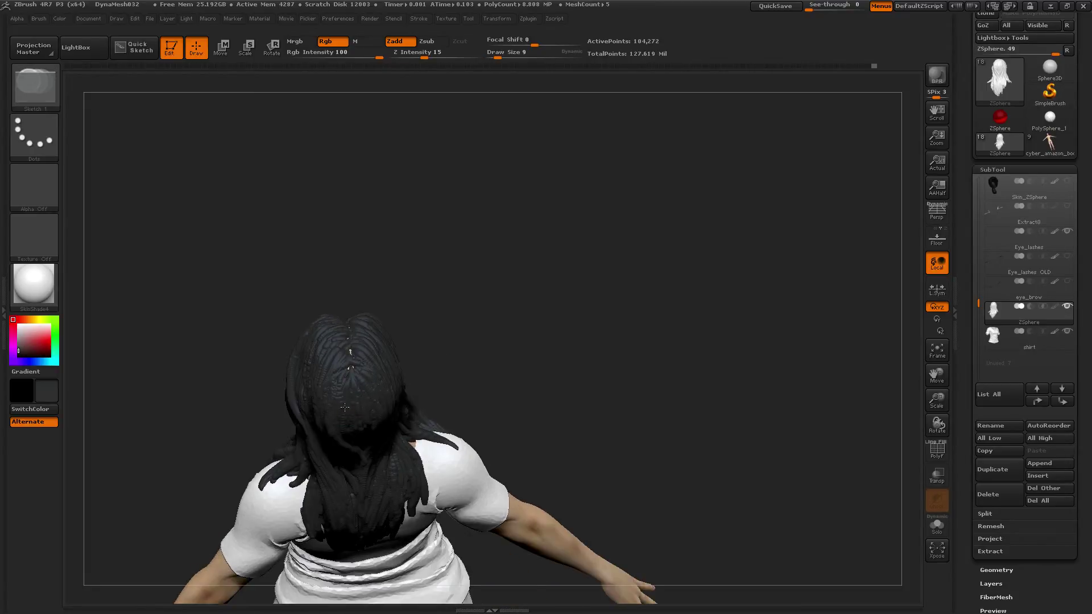
drag(390, 402, 568, 356)
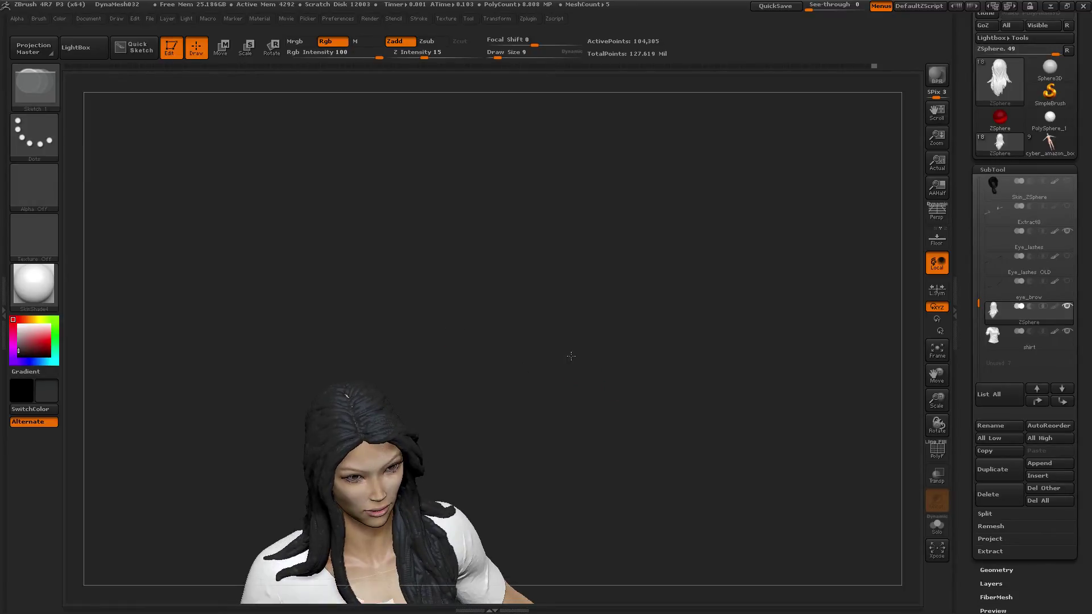
- Sketch strands across the exposed scalp at the rear end of the parting and smooth them
drag(932, 406, 931, 444)
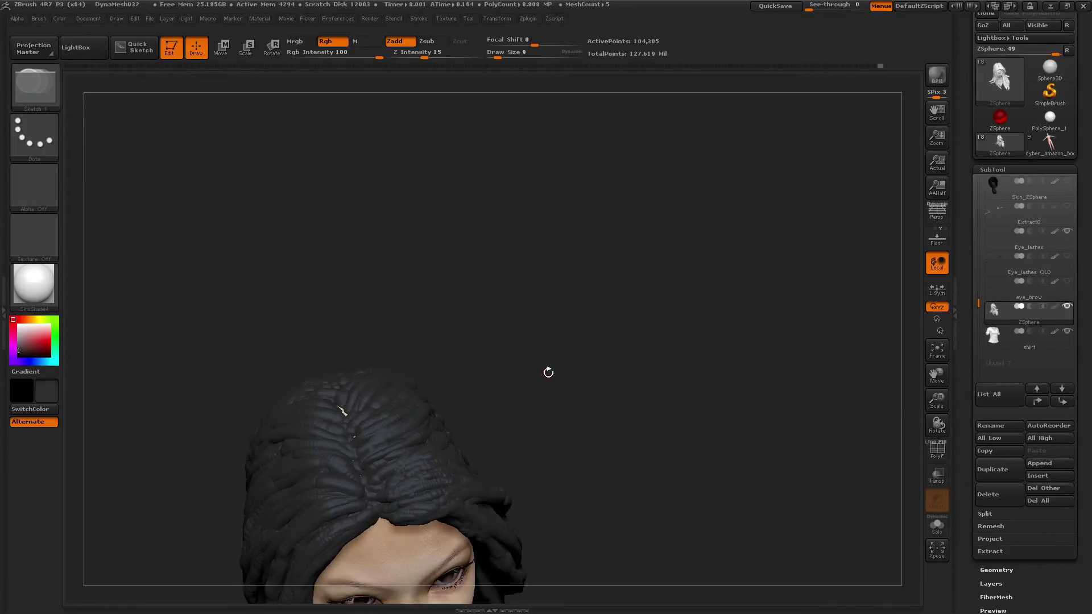
drag(548, 371, 560, 406)
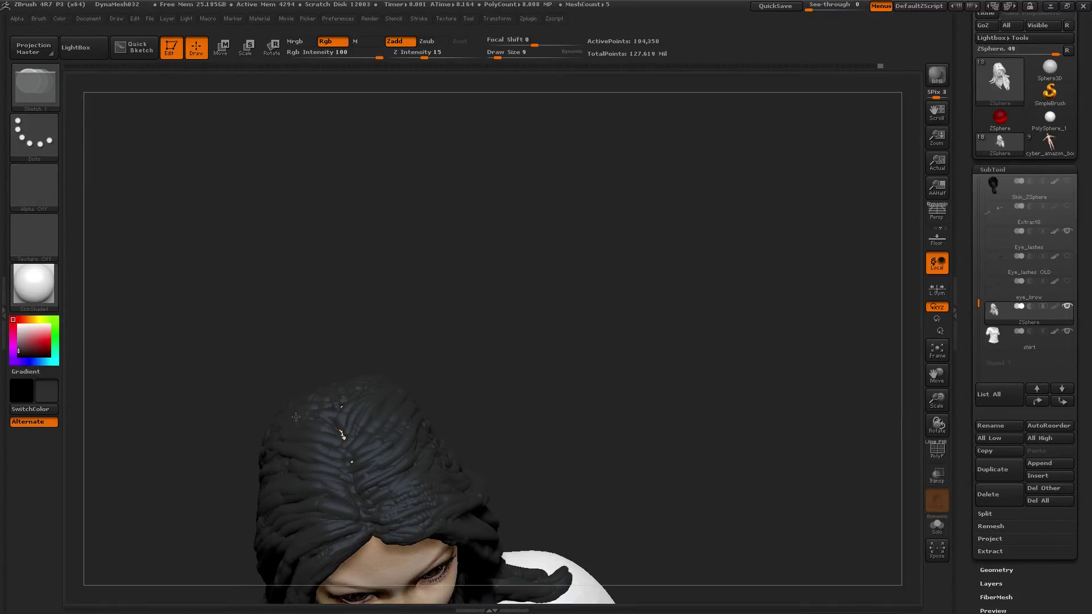
key(shift)
shift+drag(342, 420, 342, 414)
drag(348, 347, 350, 421)
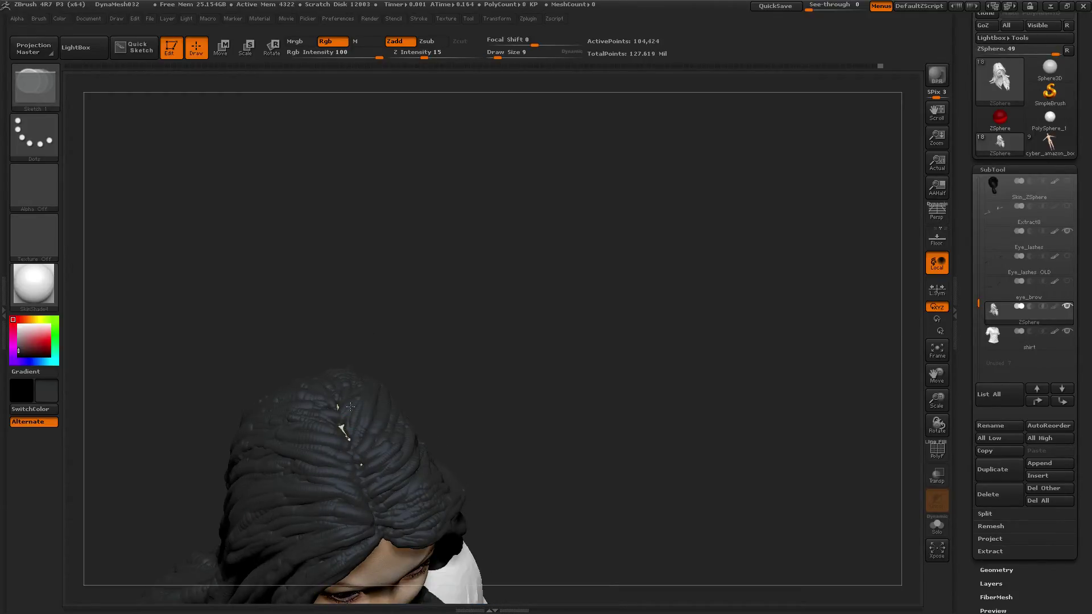
key(shift)
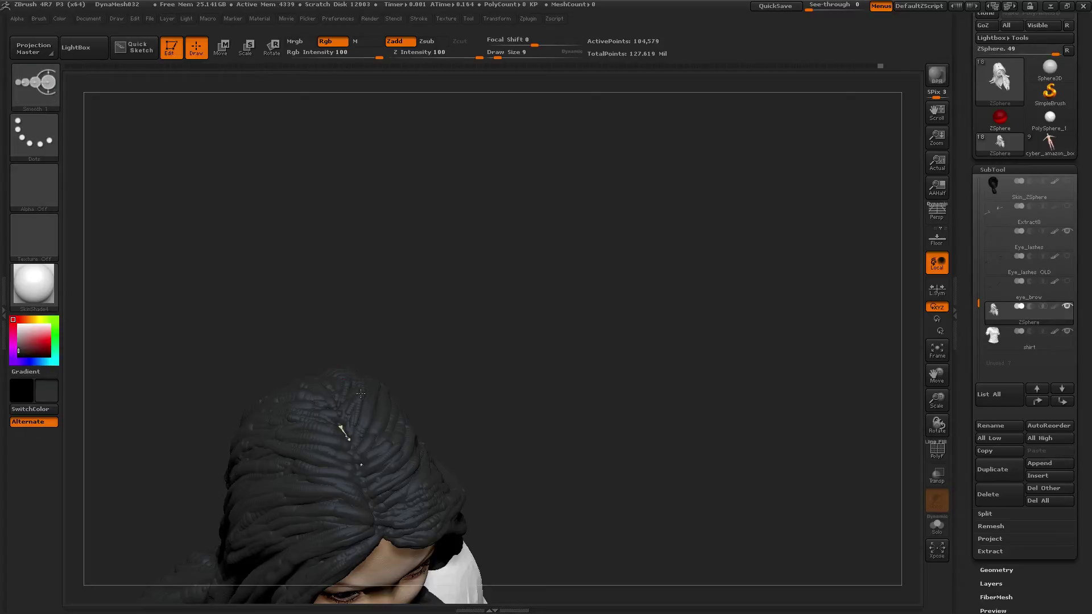
- Close the remaining scalp gaps along the parting with further short strands and smooth them
drag(452, 365, 461, 311)
key(shift)
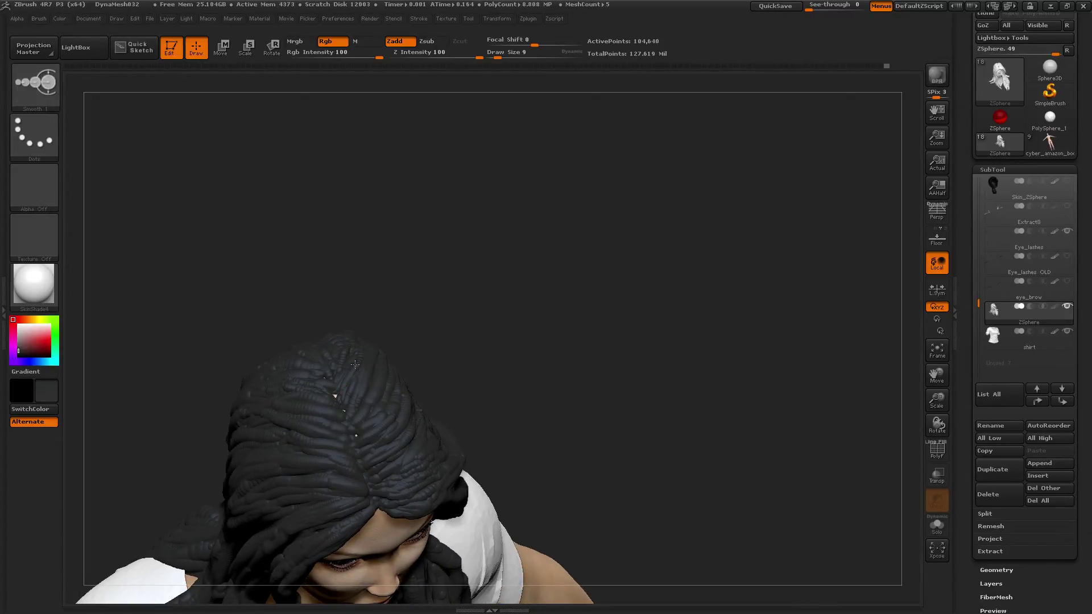
drag(451, 359, 441, 312)
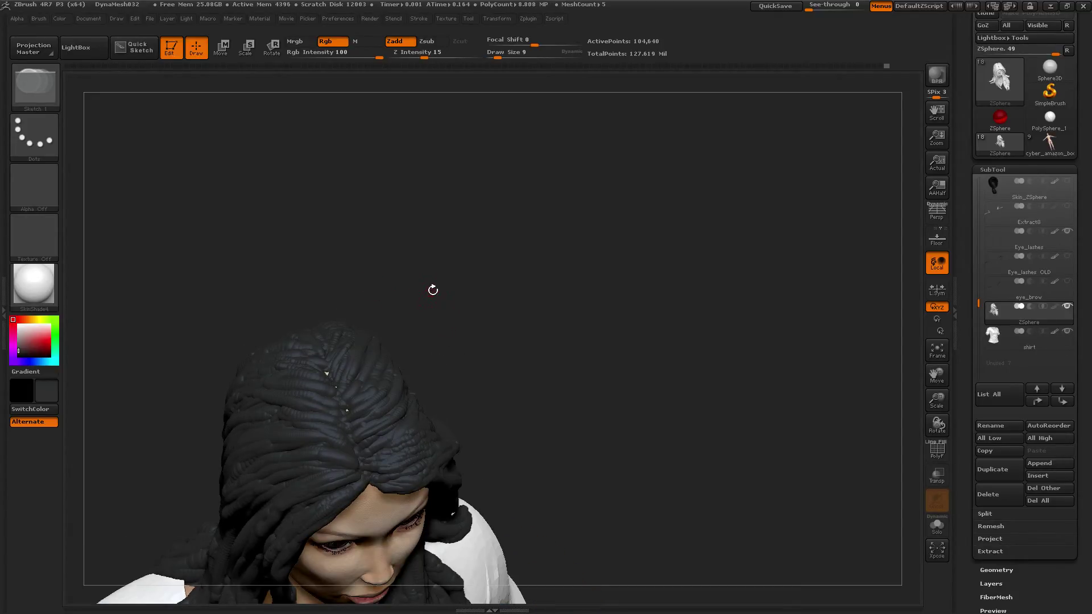
drag(435, 294, 448, 282)
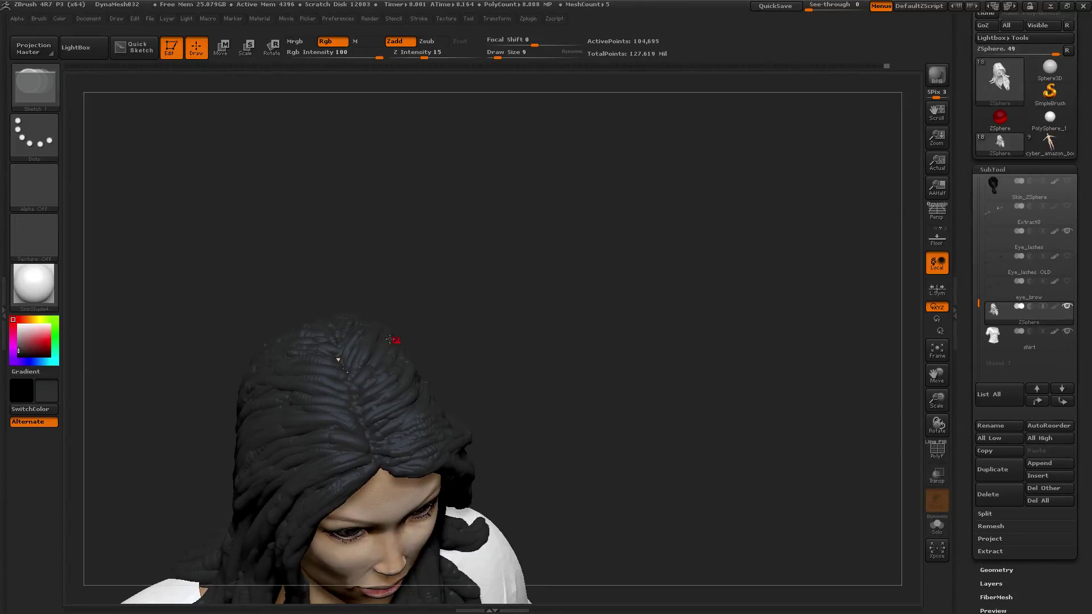
drag(392, 312, 359, 357)
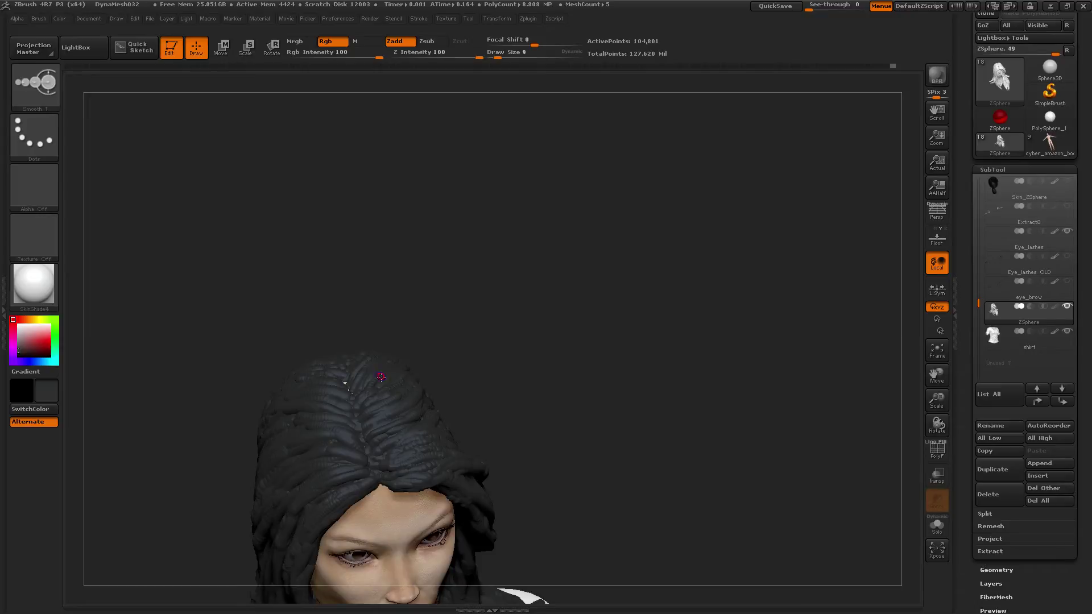
- Switch to Move mode with a draw size of 42 and adjust the hair volume on top of the head beside the parting
mouse_move(469, 347)
mouse_down()
mouse_move(465, 318)
mouse_move(434, 324)
mouse_move(443, 302)
mouse_move(377, 378)
mouse_move(463, 280)
mouse_move(444, 293)
mouse_move(404, 280)
mouse_up()
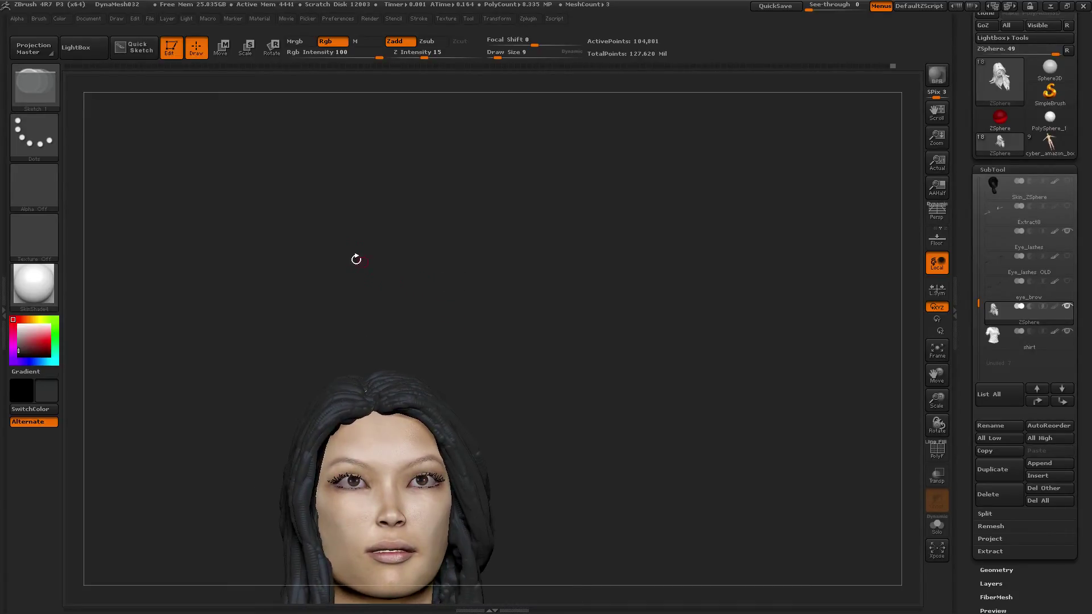
click(222, 51)
alt+drag(349, 215, 316, 195)
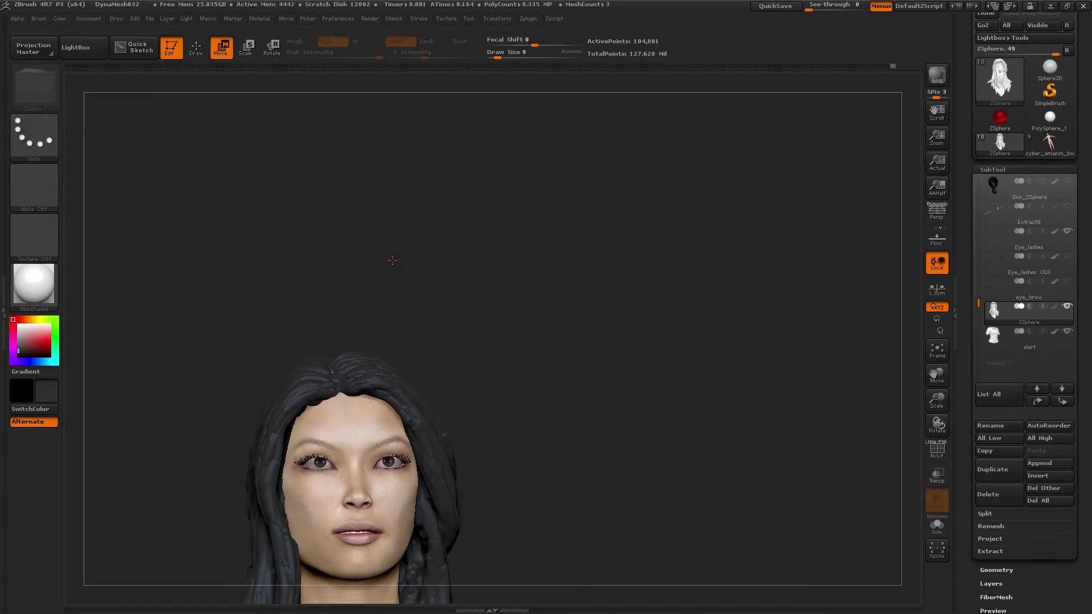
mouse_move(393, 259)
alt+mouse_down()
mouse_move(385, 276)
mouse_move(381, 265)
alt+mouse_up()
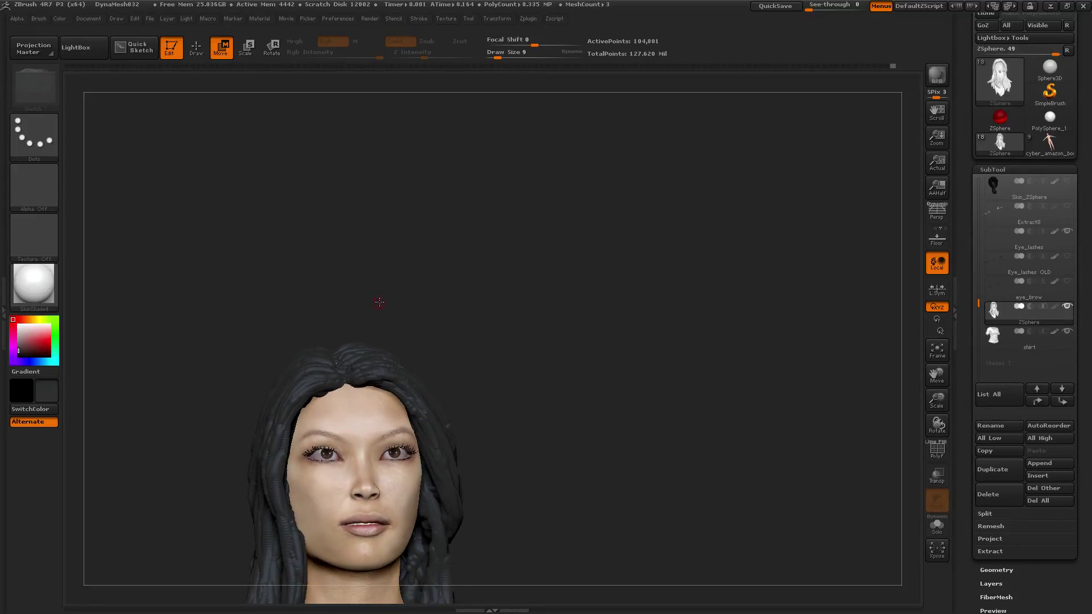
drag(219, 290, 225, 303)
key(bracketright)
key(bracketright)
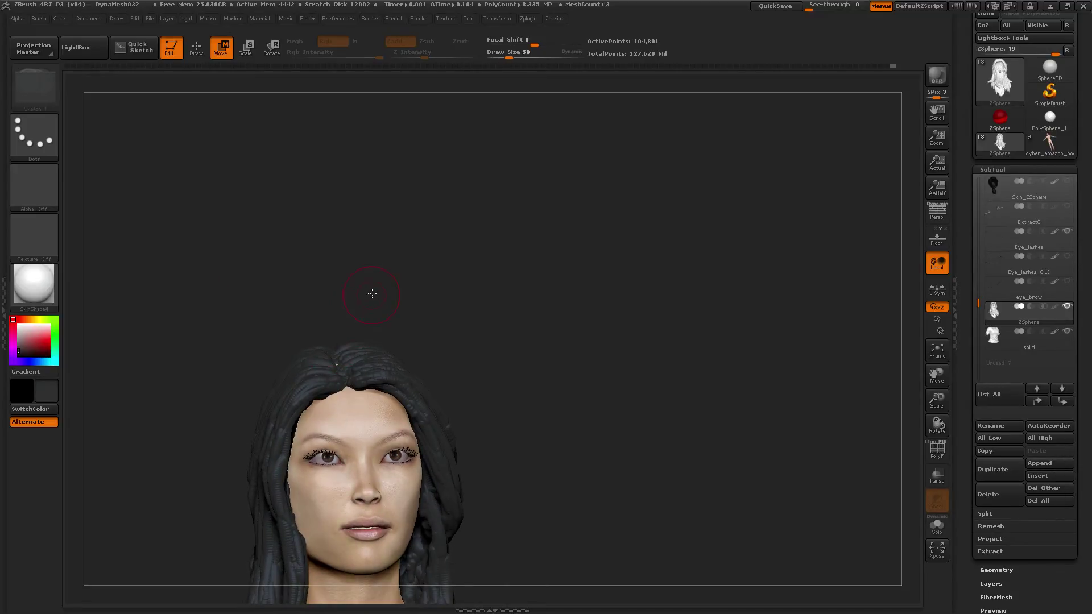
mouse_move(370, 293)
mouse_down()
mouse_move(366, 339)
mouse_move(325, 336)
mouse_up()
key([)
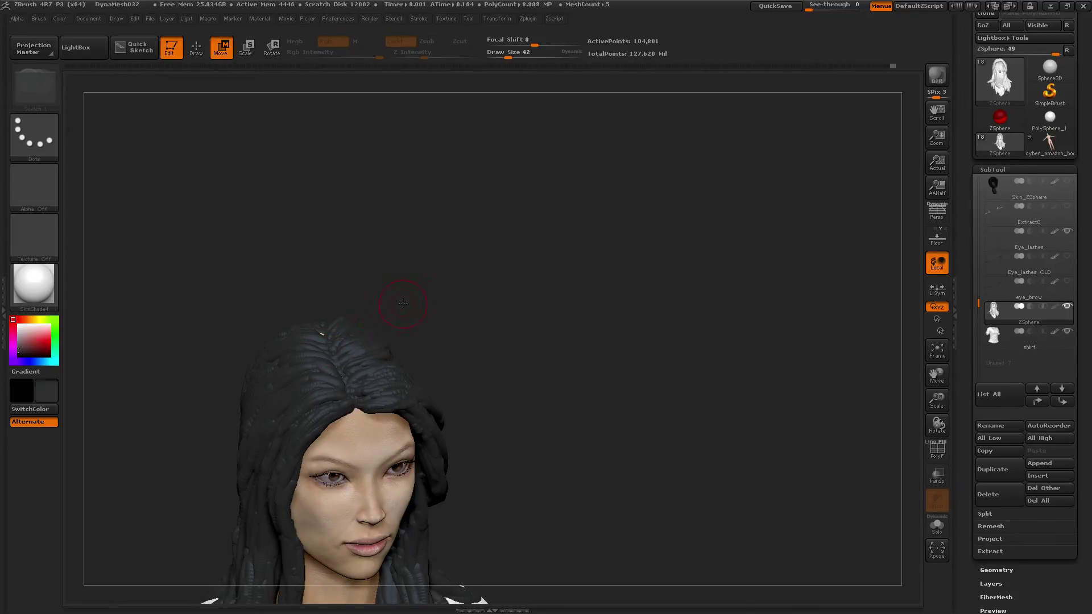
drag(403, 305, 347, 346)
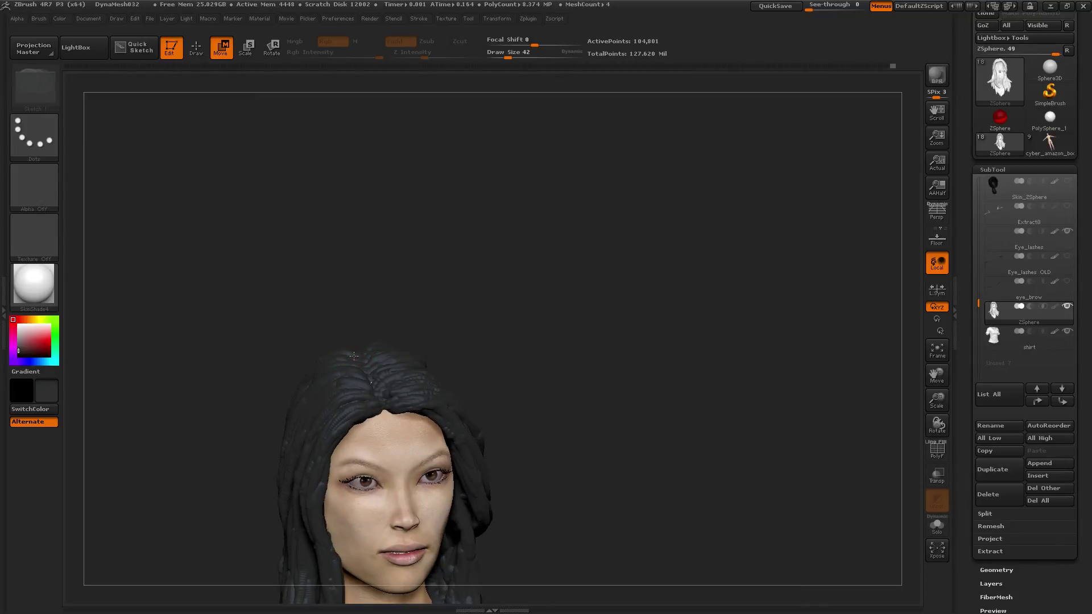
mouse_move(390, 301)
mouse_down()
mouse_move(395, 313)
mouse_move(355, 318)
mouse_move(358, 332)
mouse_move(361, 227)
mouse_move(377, 314)
mouse_move(390, 262)
mouse_move(312, 322)
mouse_up()
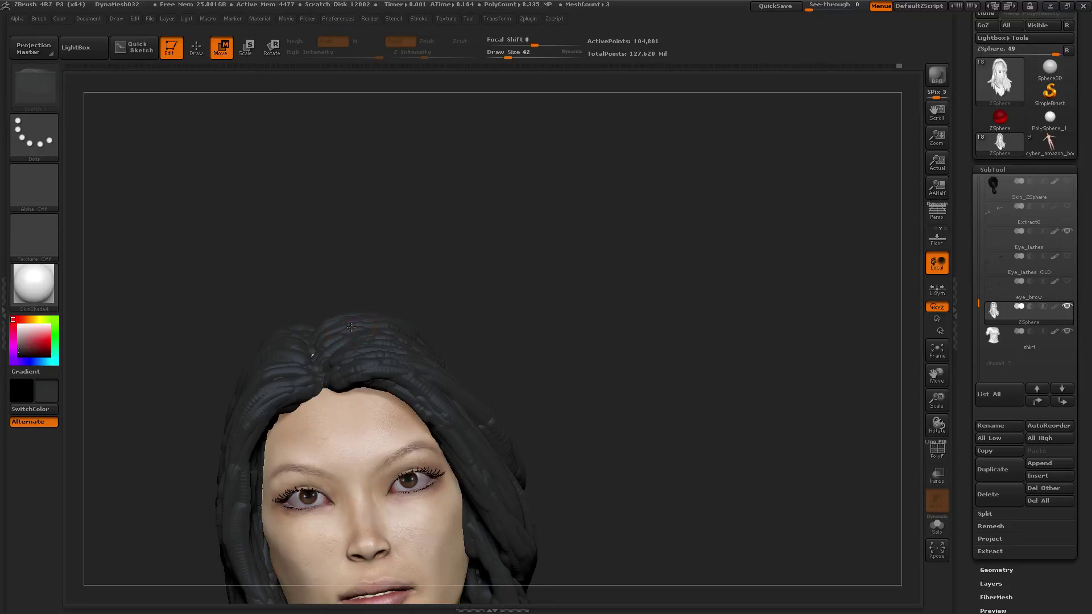
- Increase the draw size to 74 and reshape the hair over the front of the crown around the parting
key(bracketright)
key(bracketright)
drag(373, 265, 346, 337)
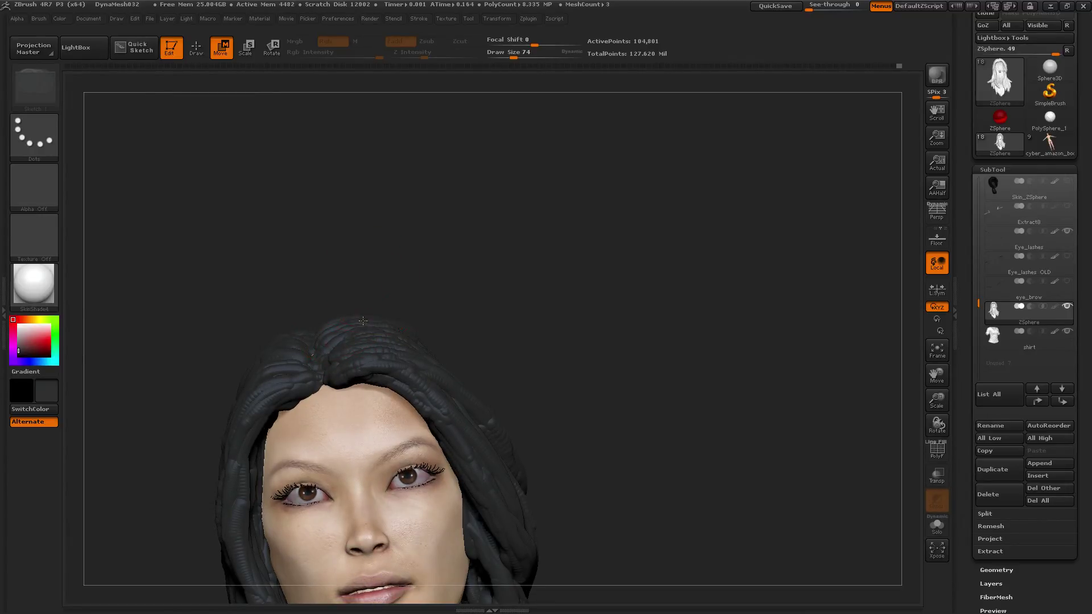
drag(381, 279, 328, 333)
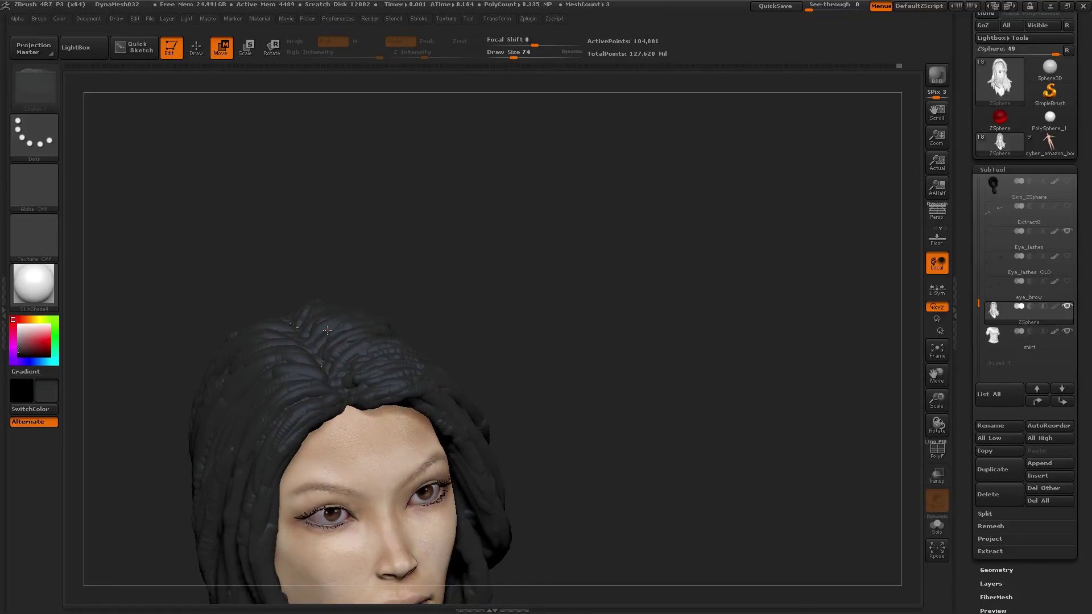
mouse_move(366, 264)
mouse_down()
mouse_move(361, 231)
mouse_move(391, 255)
mouse_move(390, 237)
mouse_move(434, 247)
mouse_move(390, 336)
mouse_move(451, 296)
mouse_move(392, 313)
mouse_up()
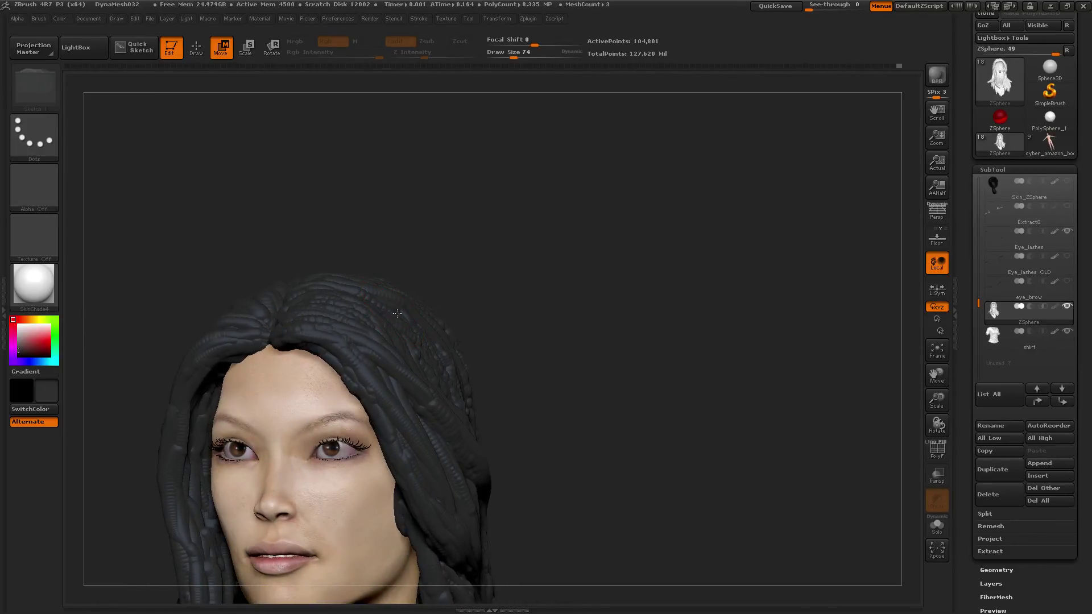
- Set the draw size to 130 and adjust the outline of the hair on the character's right side above the temple
drag(500, 280, 427, 242)
alt+drag(338, 239, 452, 240)
drag(289, 280, 330, 291)
key(bracketright)
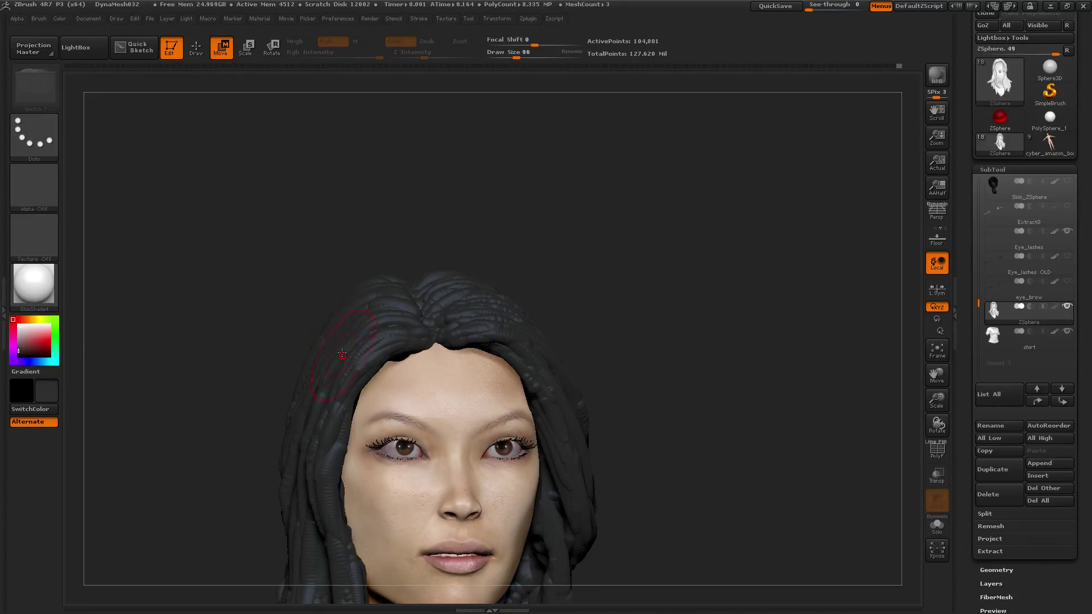
key(])
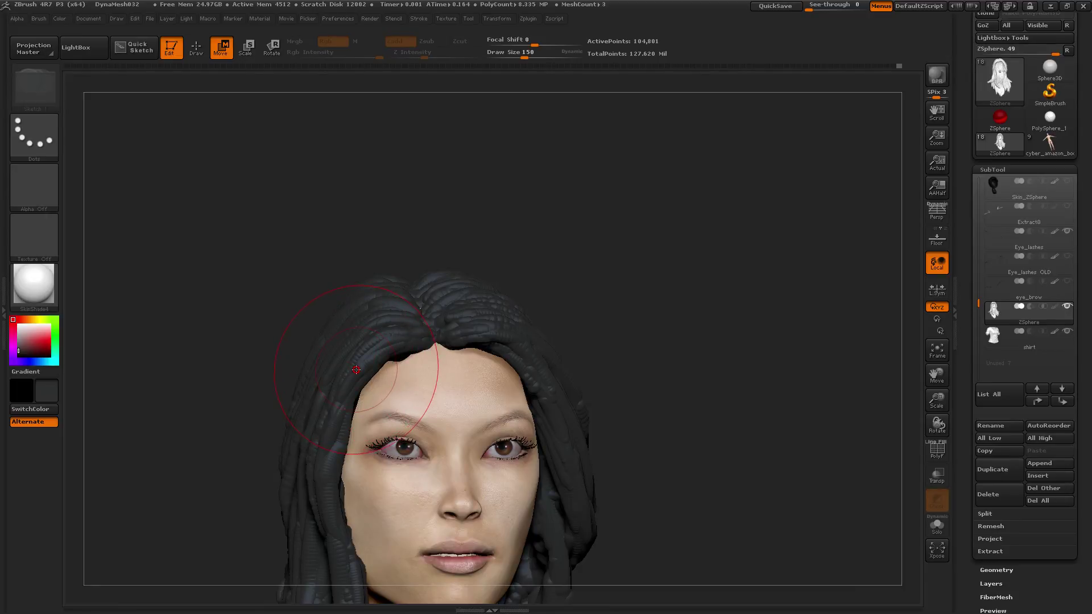
drag(323, 322, 315, 322)
key(bracketleft)
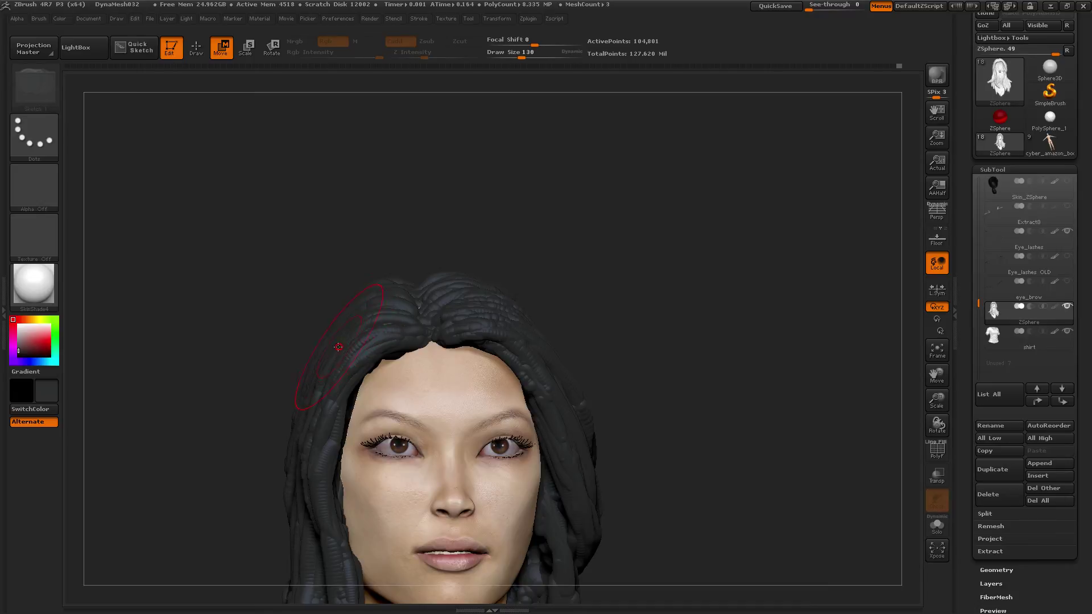
drag(252, 307, 258, 302)
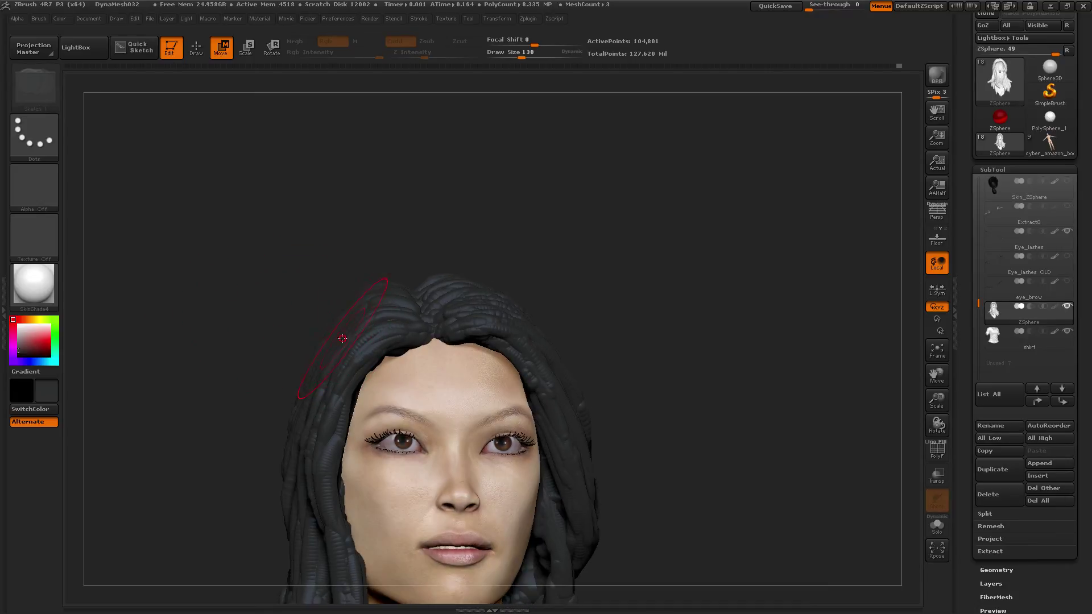